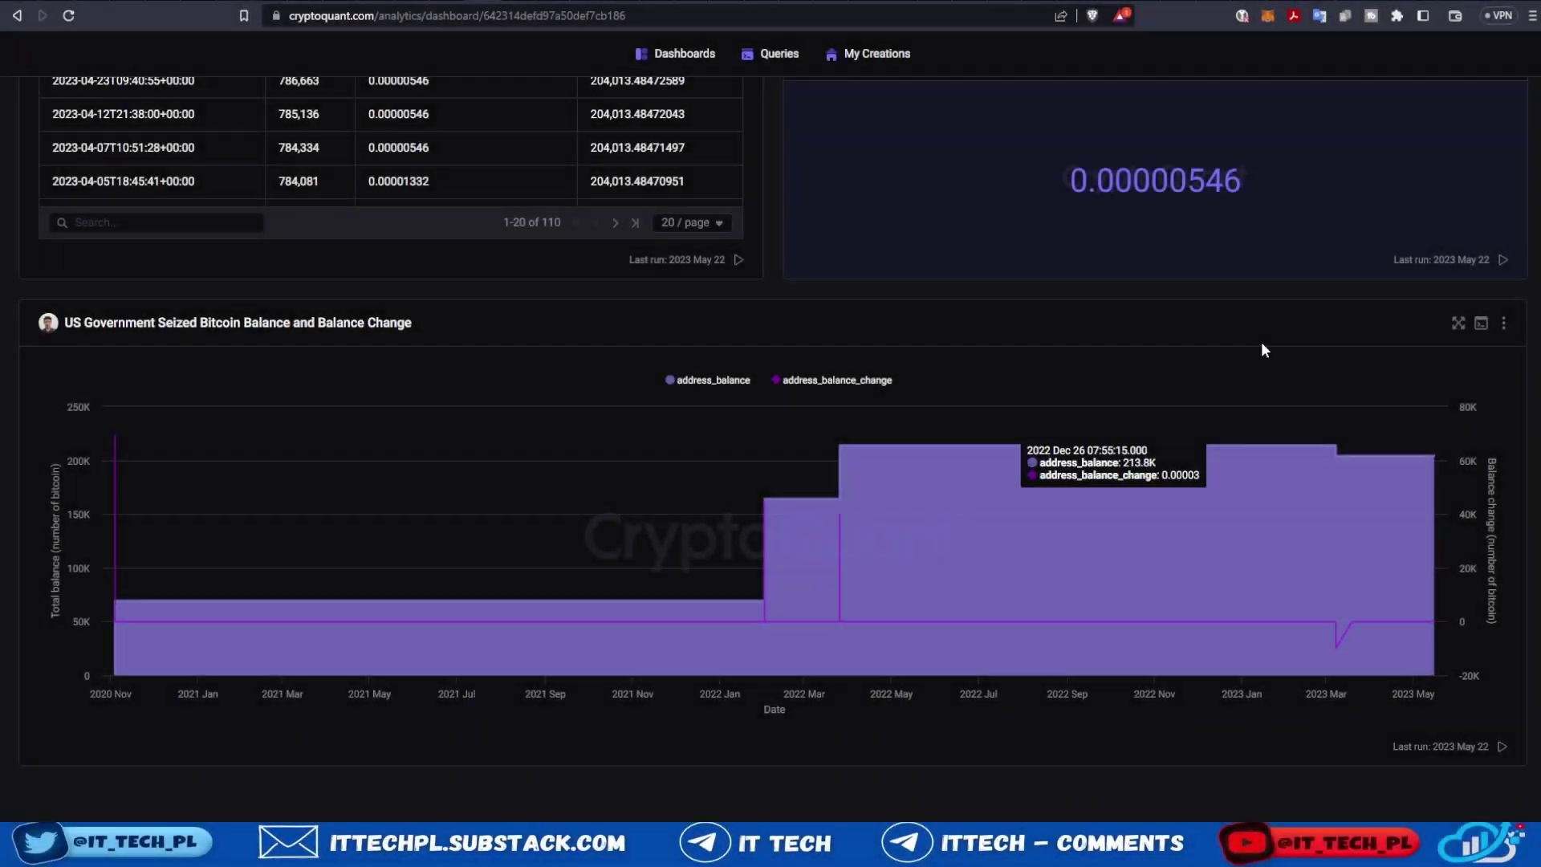
# Open the usg_btc_address_balance_calculation query behind the US Government seized-bitcoin chart
pyautogui.scroll(-2, 1267, 371)
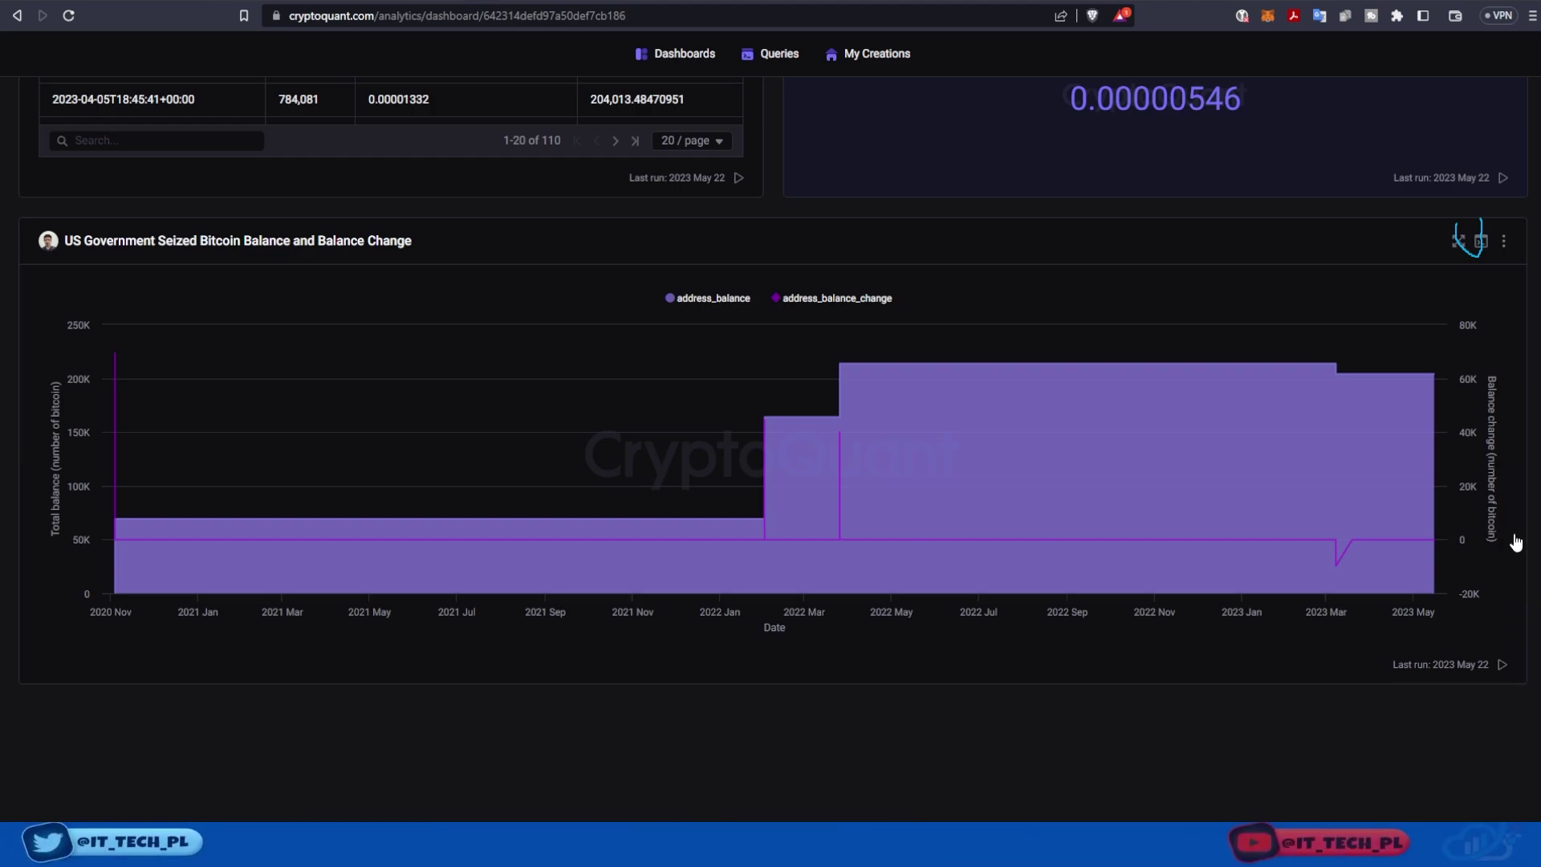
pyautogui.click(1481, 240)
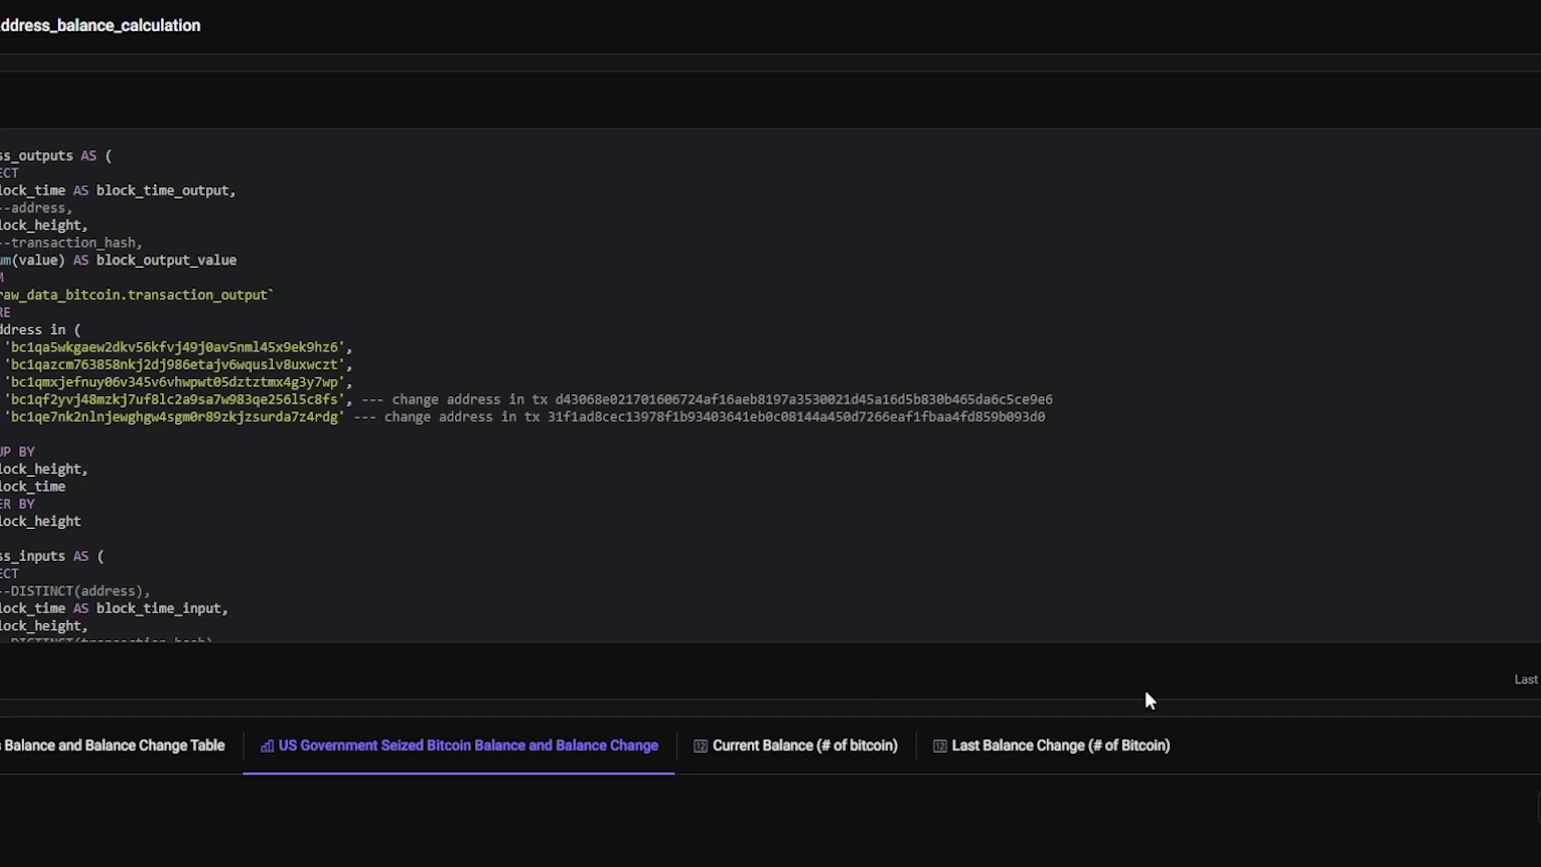
# Scroll through the seized-wallet SQL and its balance chart on the query page
pyautogui.scroll(-5, 1146, 699)
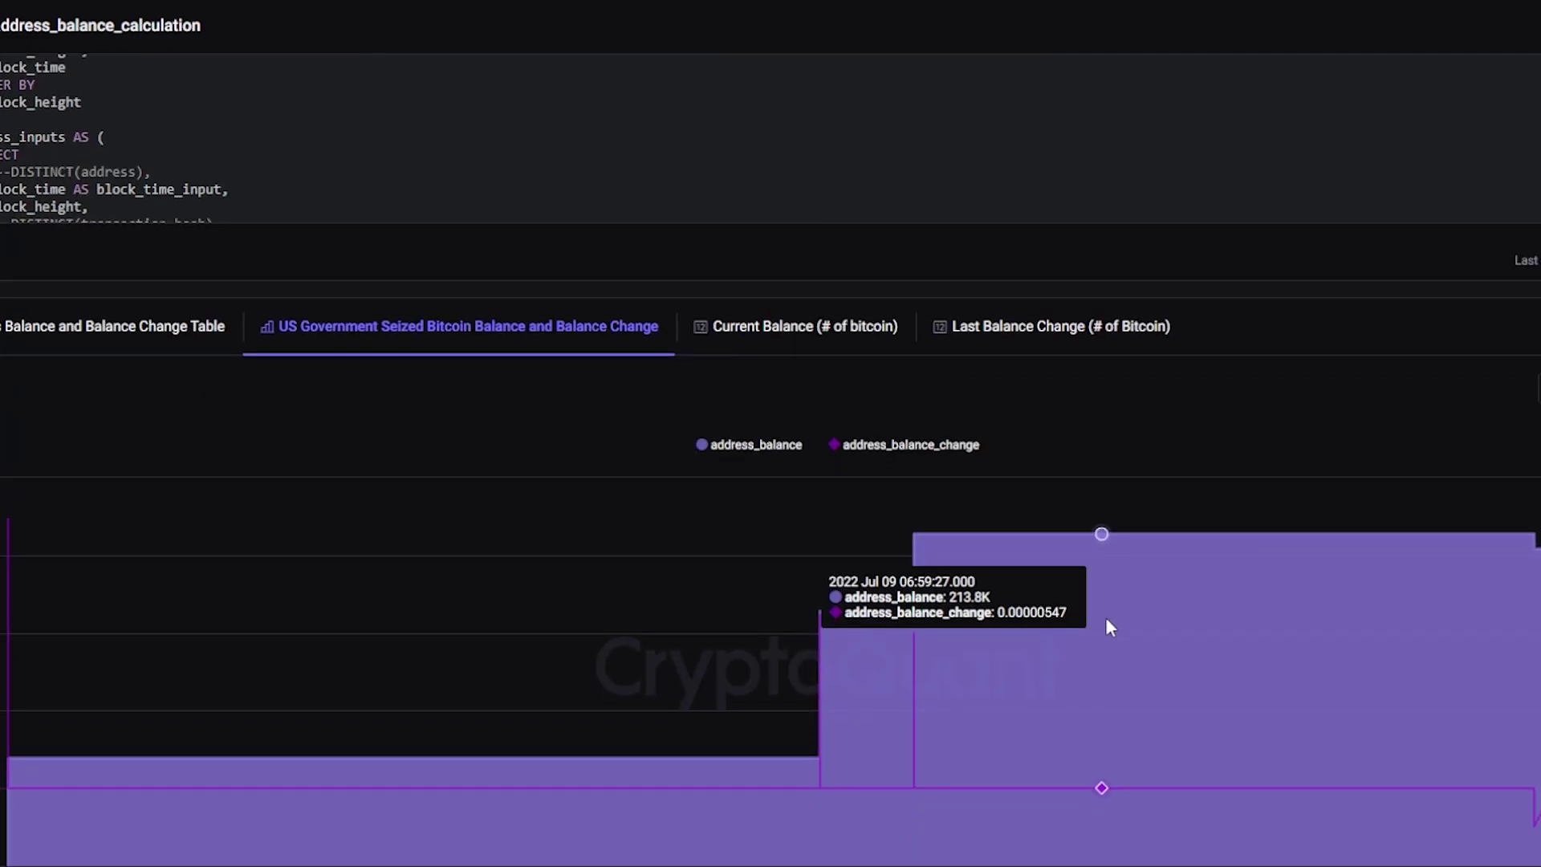
pyautogui.scroll(-2, 1108, 623)
pyautogui.scroll(5, 1109, 611)
pyautogui.scroll(-5, 1111, 611)
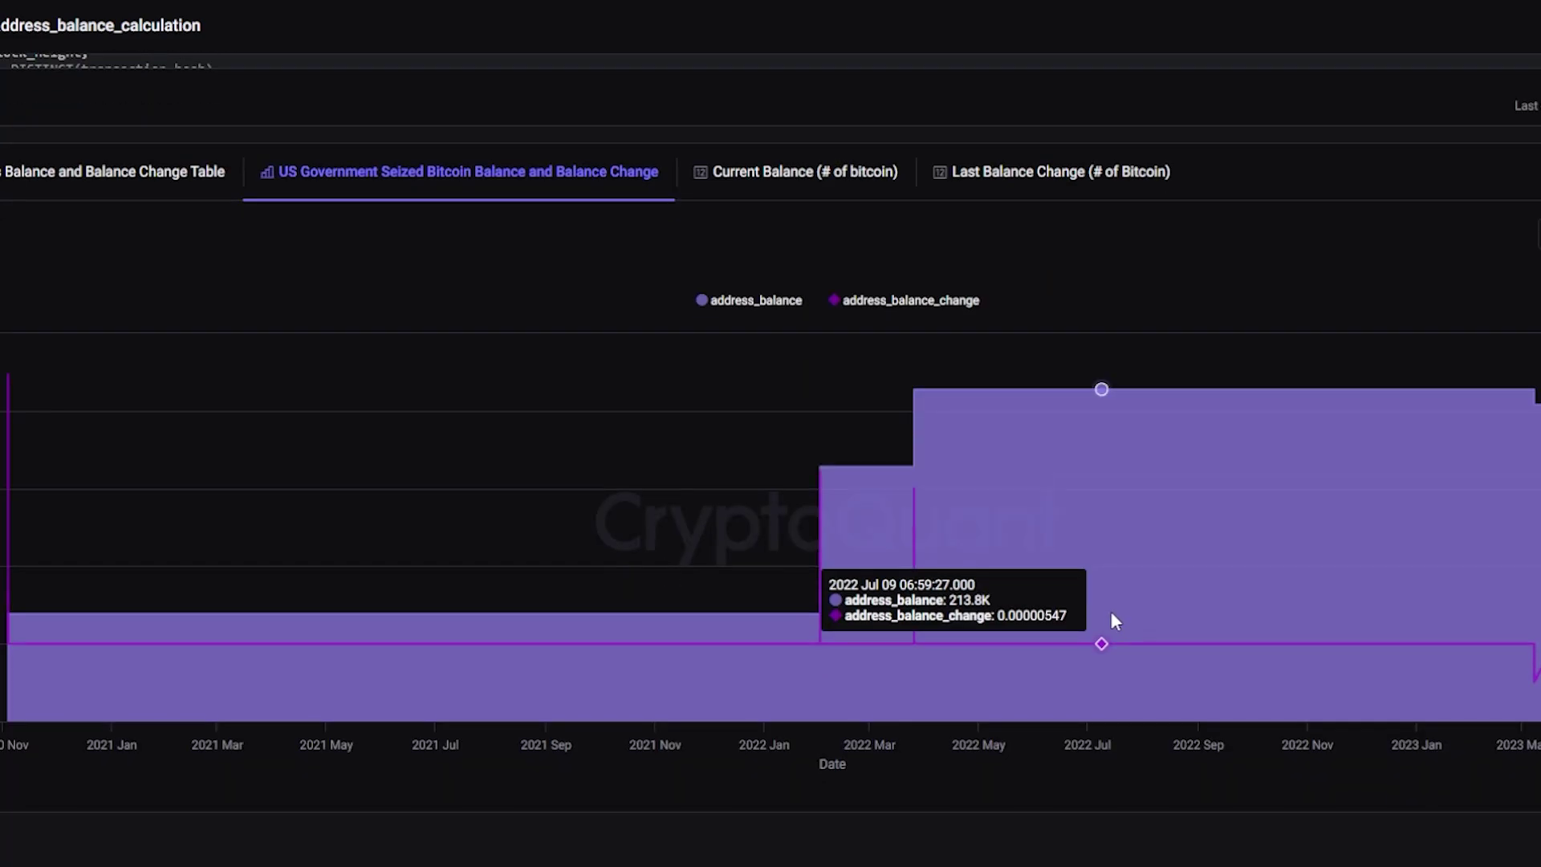
pyautogui.scroll(7, 1116, 605)
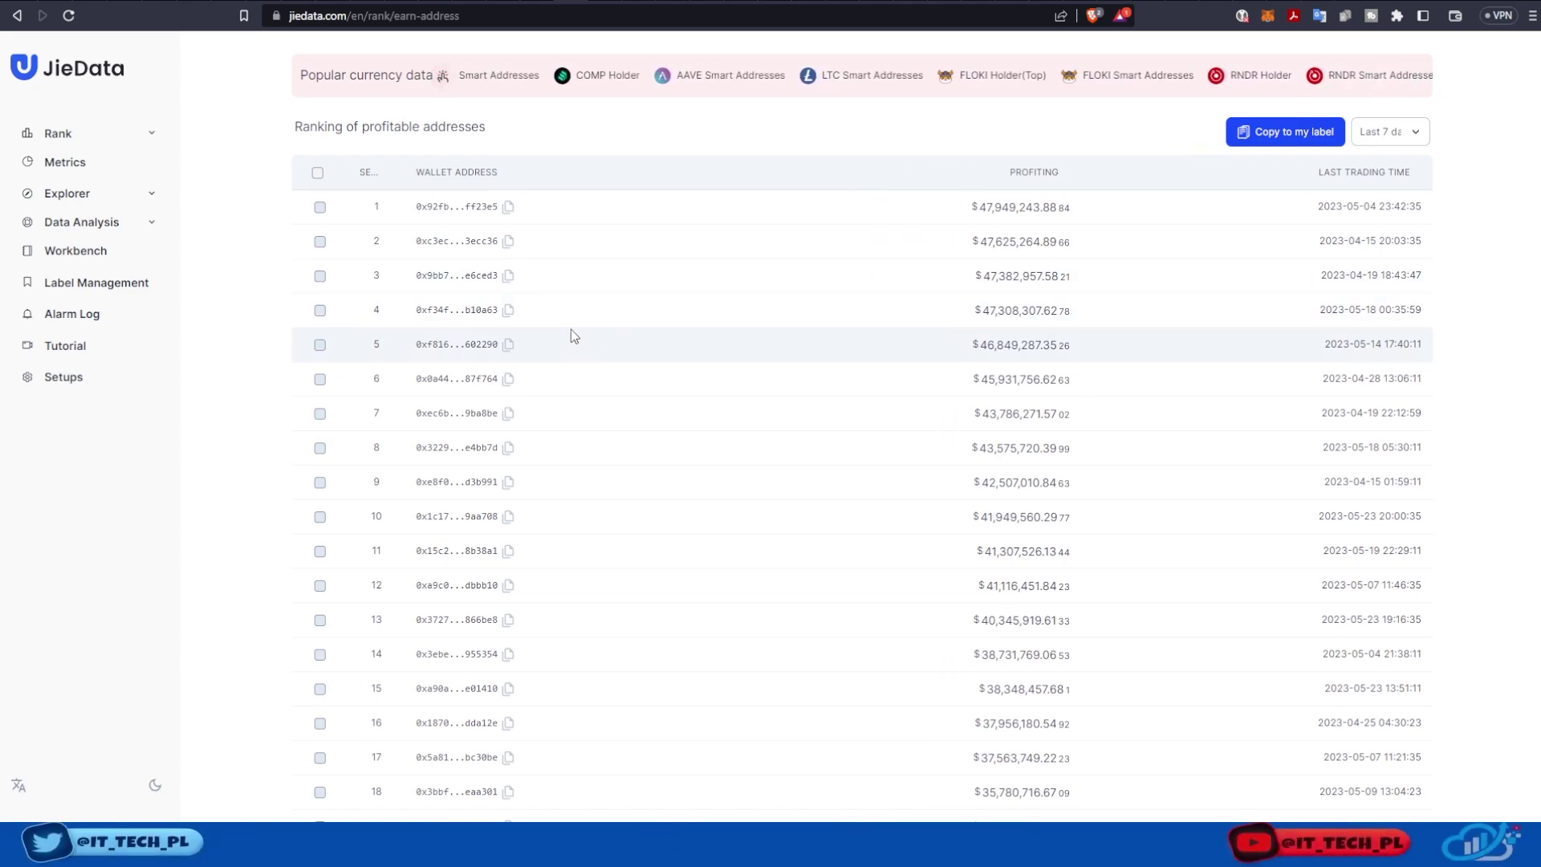
# Open JieData's Bitcoin balance-change explorer limited to the last 1 year
pyautogui.moveTo(544, 378)
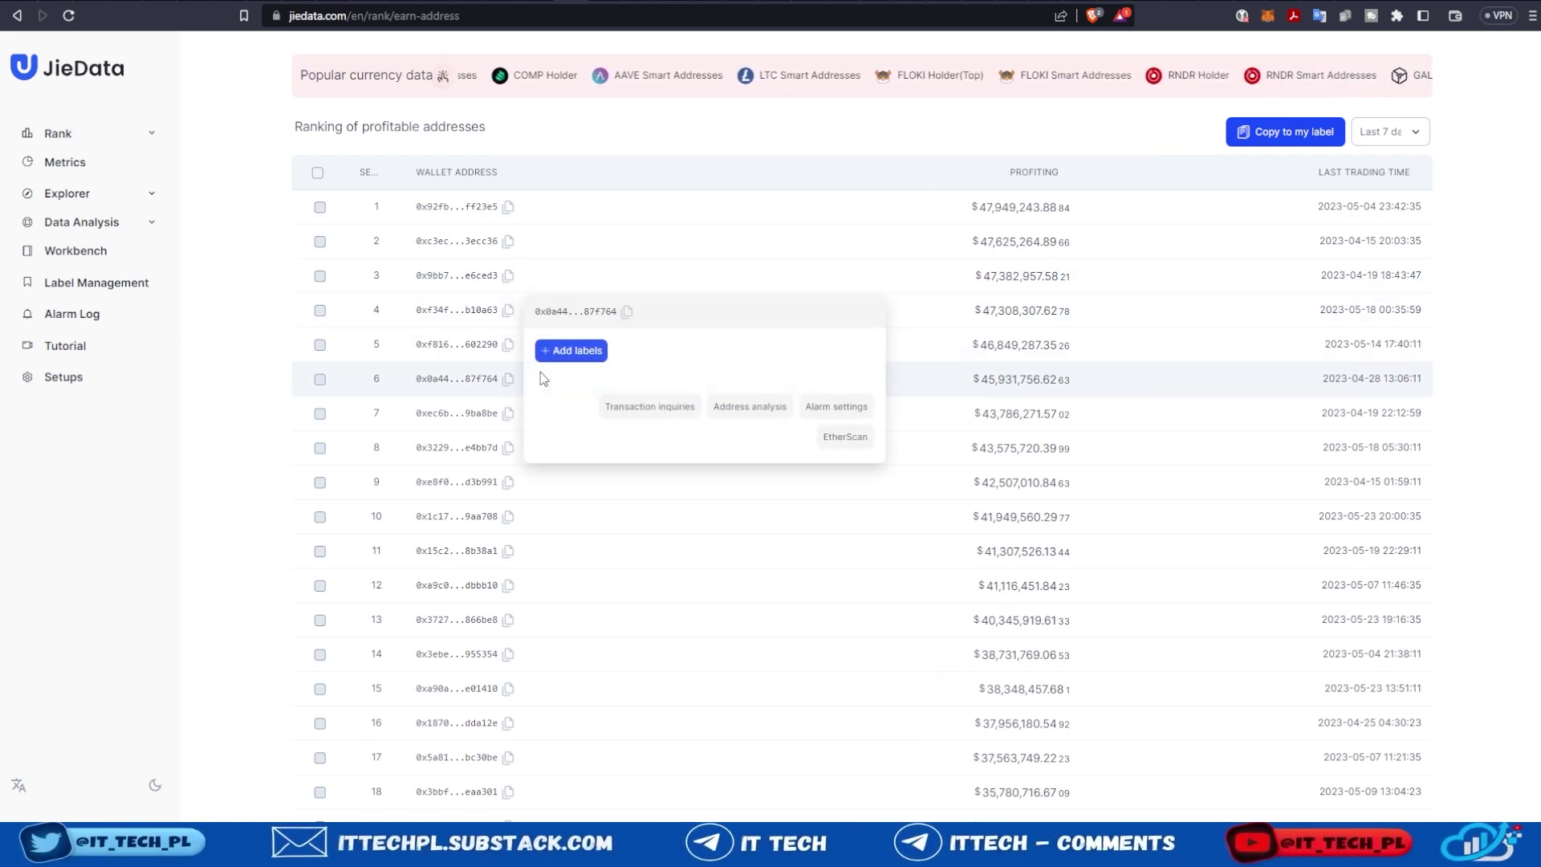
pyautogui.click(67, 193)
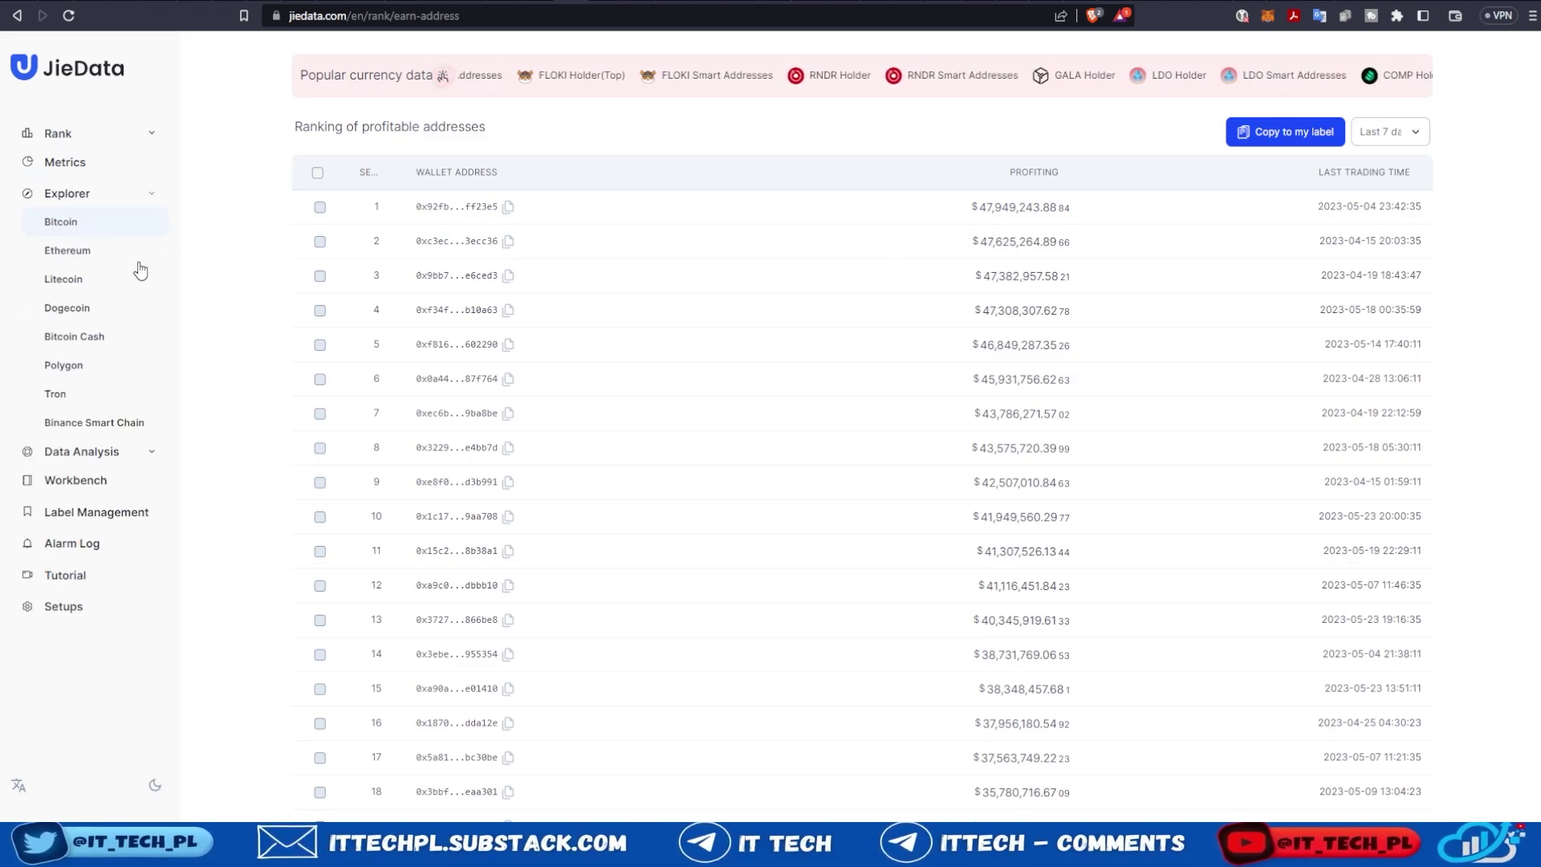
pyautogui.click(65, 213)
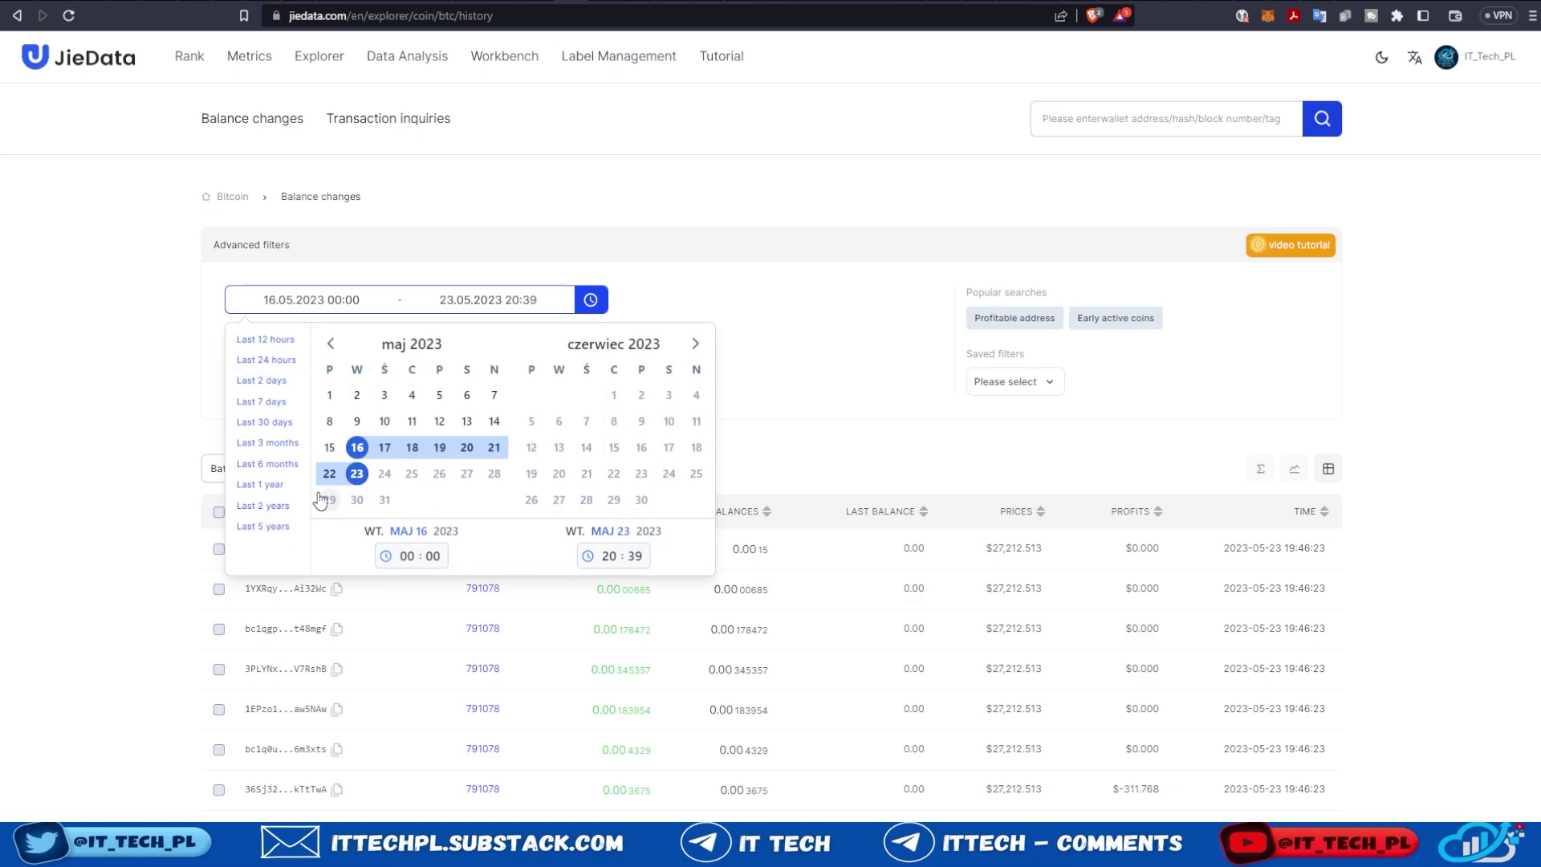
pyautogui.click(251, 485)
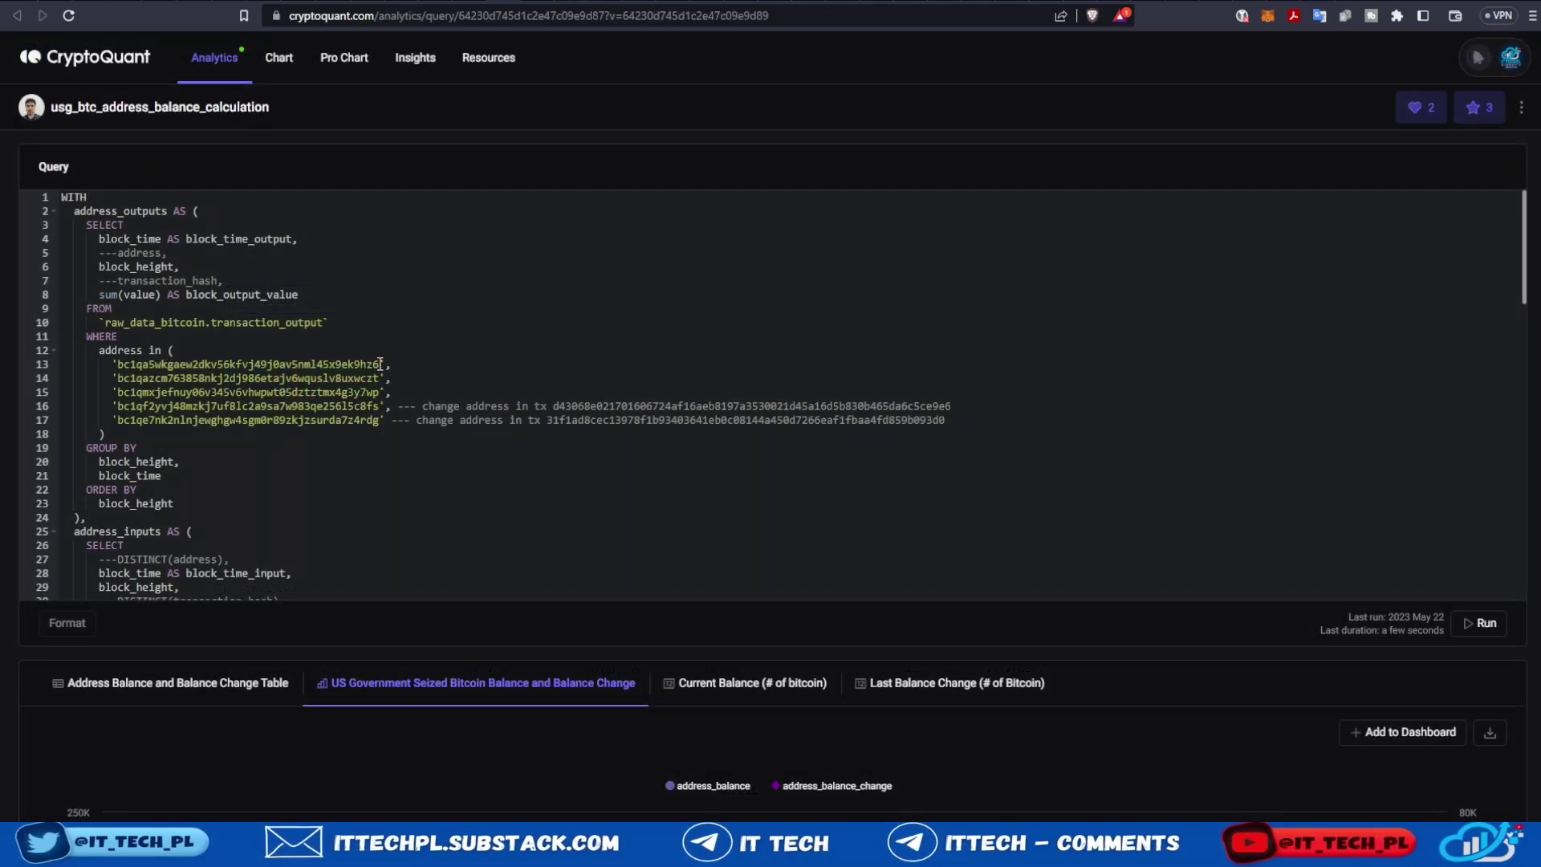
# Copy the first seized address from the CryptoQuant SQL and search it as a wallet address
pyautogui.click(380, 364)
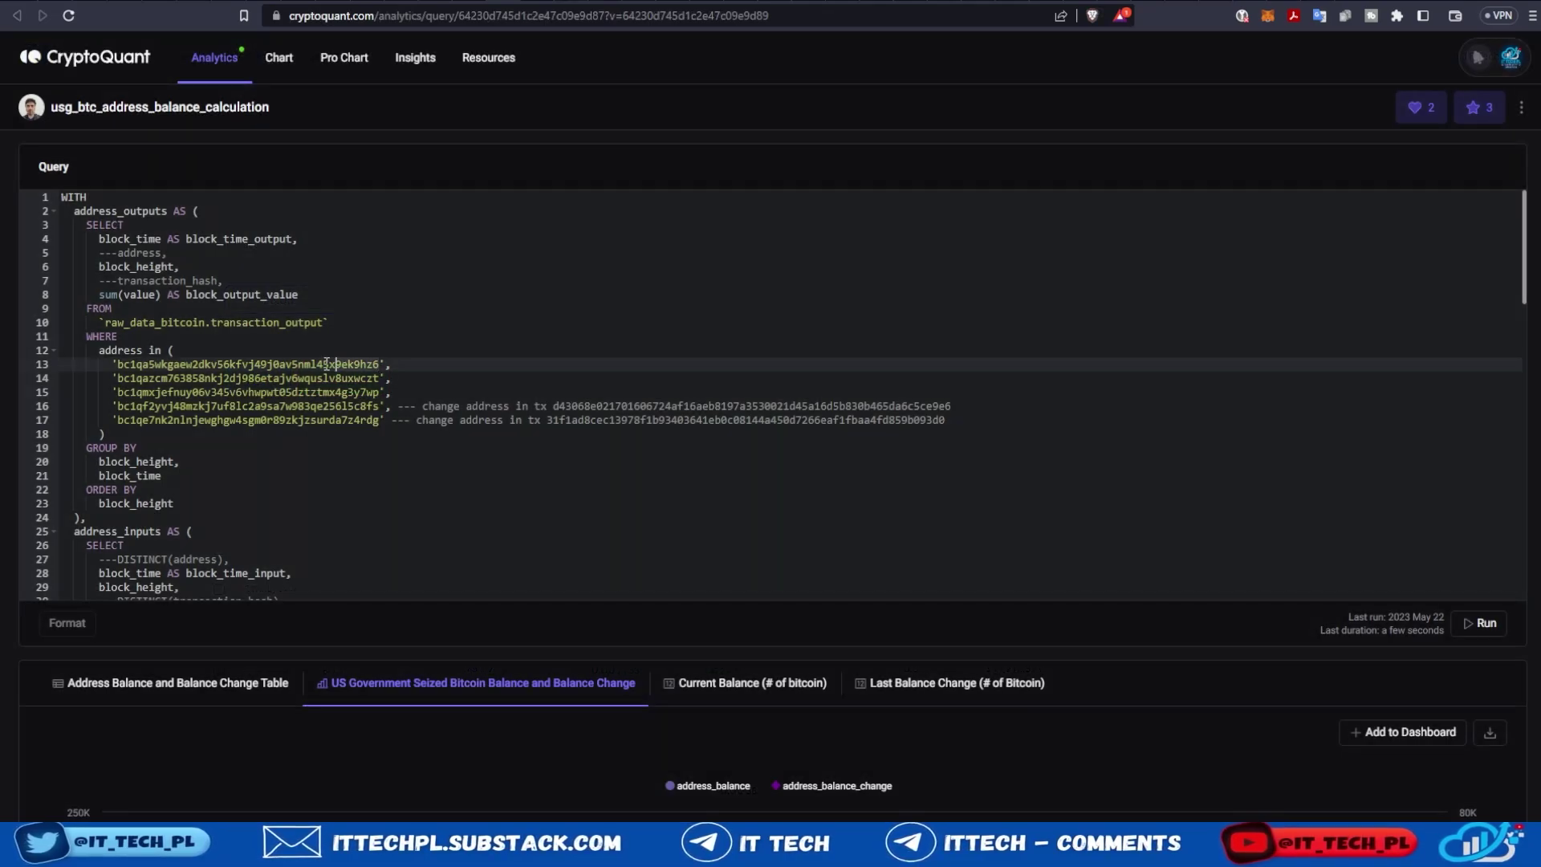
pyautogui.moveTo(141, 362); pyautogui.dragTo(383, 420)
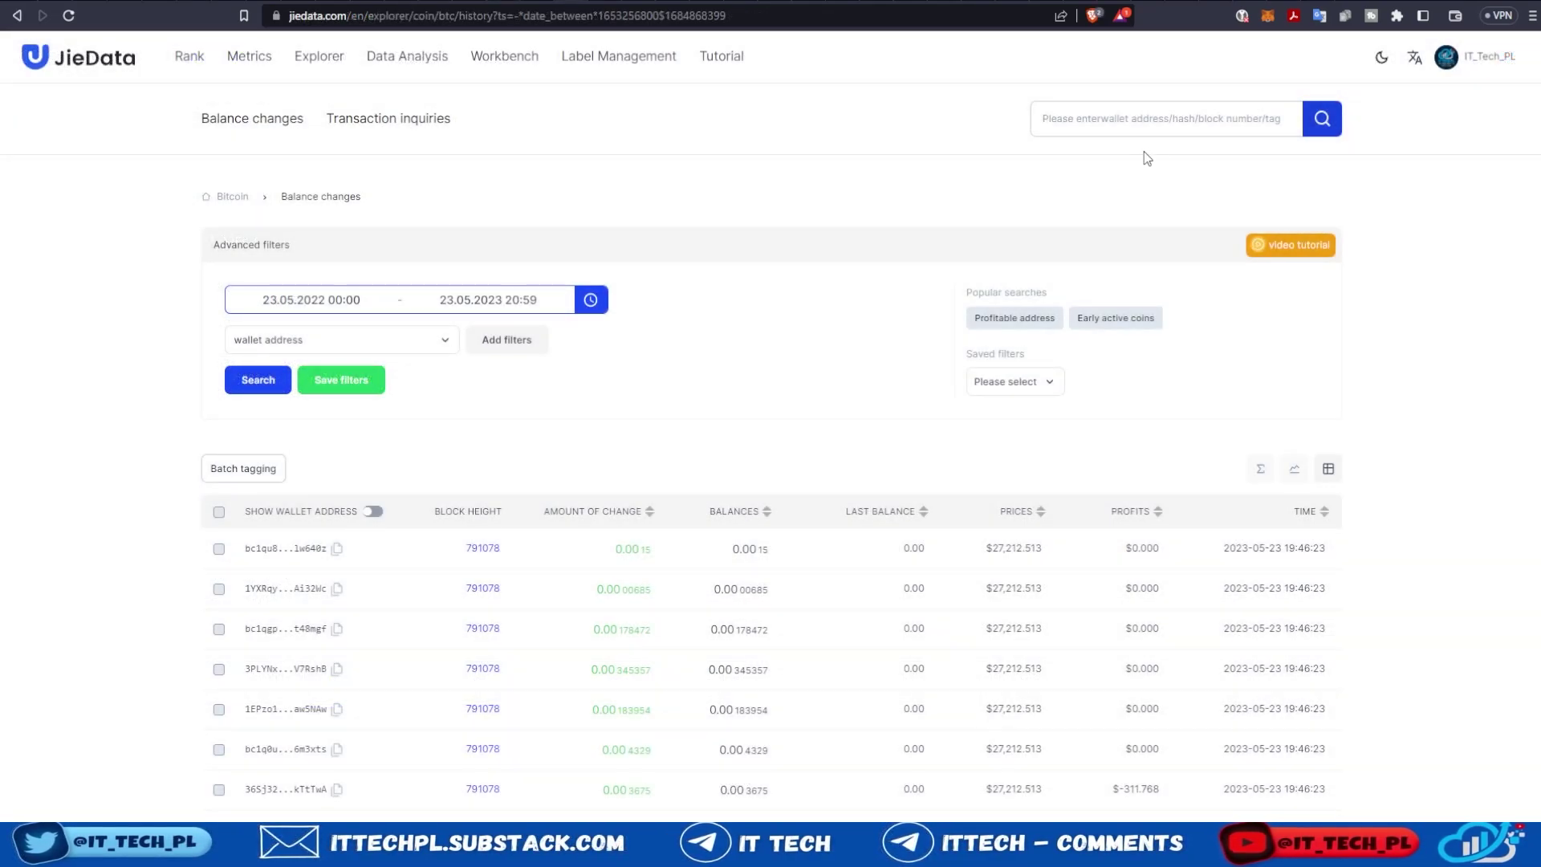
pyautogui.click(1135, 119)
pyautogui.write('bc1qa5wkgaew2dkv56kfvj49j0av5nml45x9ek9hz6')
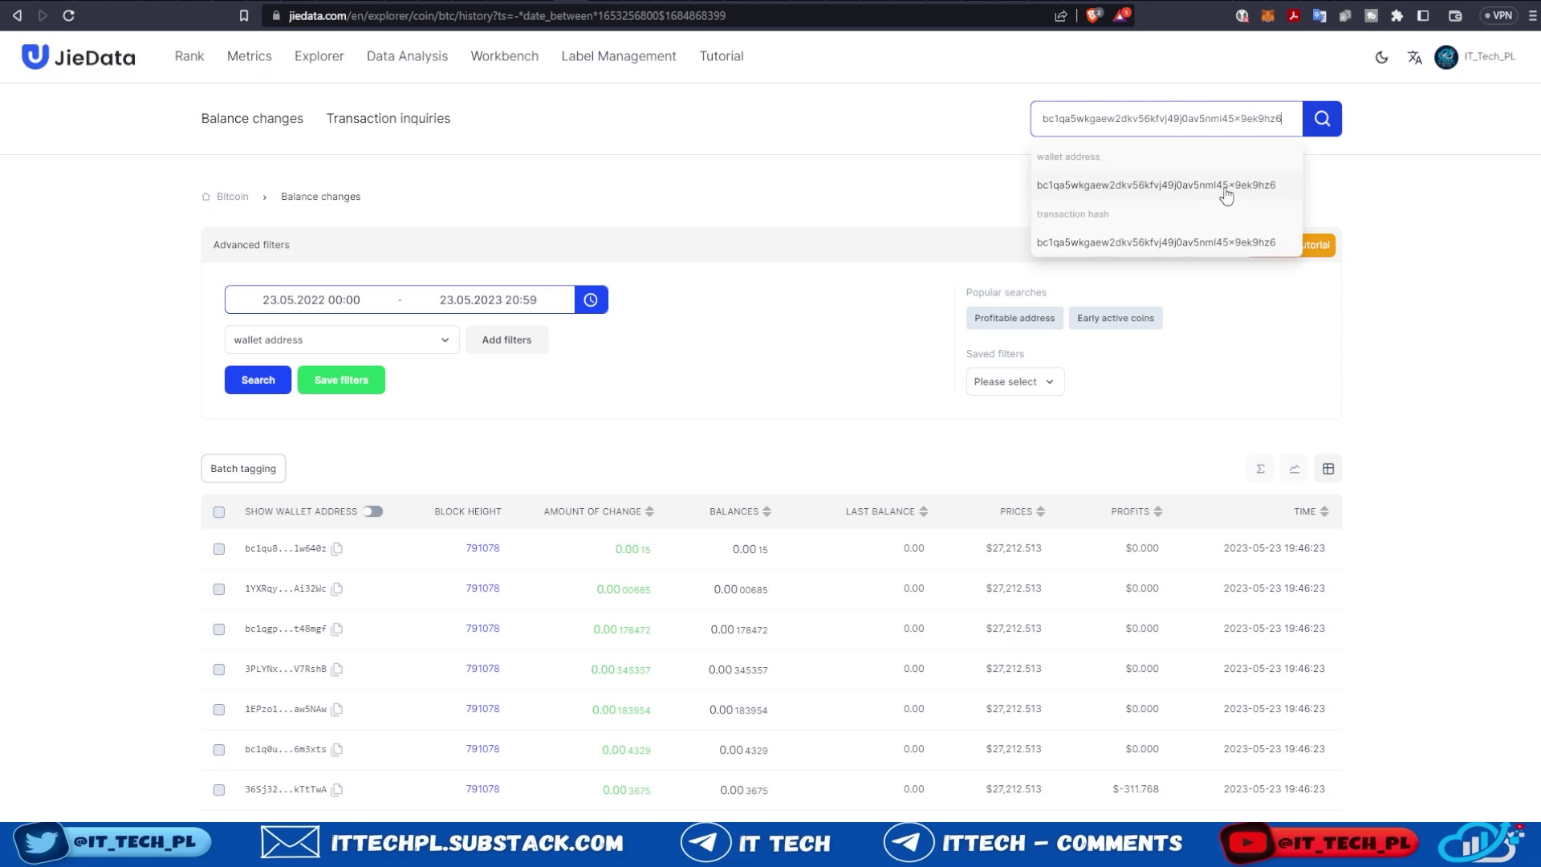
pyautogui.click(1322, 119)
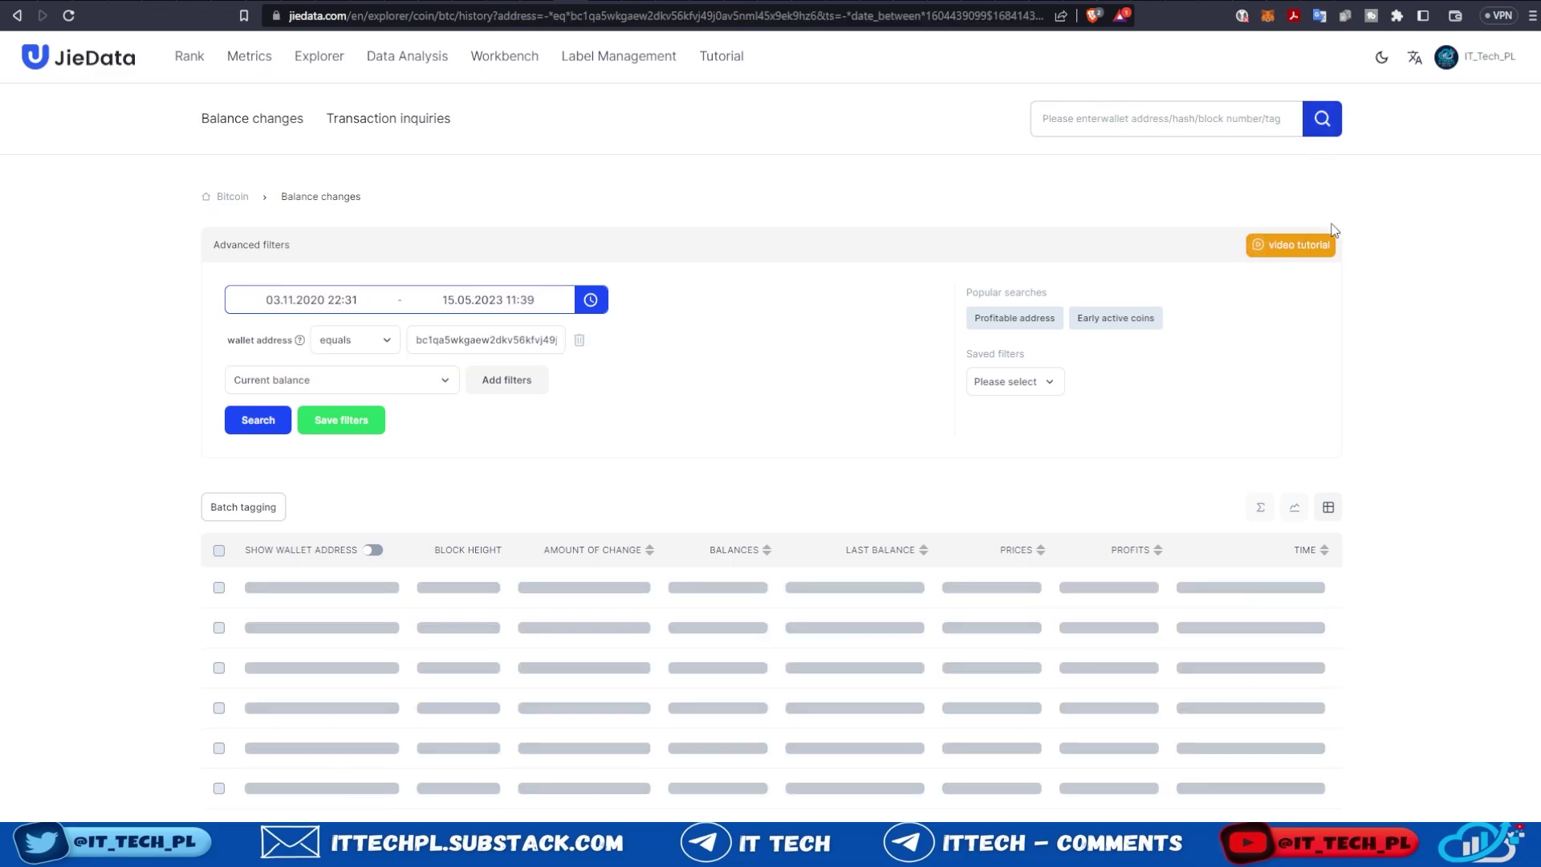
# Change the date range to Last 2 years (23.05.2021–23.05.2023)
pyautogui.scroll(-1, 1365, 382)
pyautogui.scroll(-2, 1377, 397)
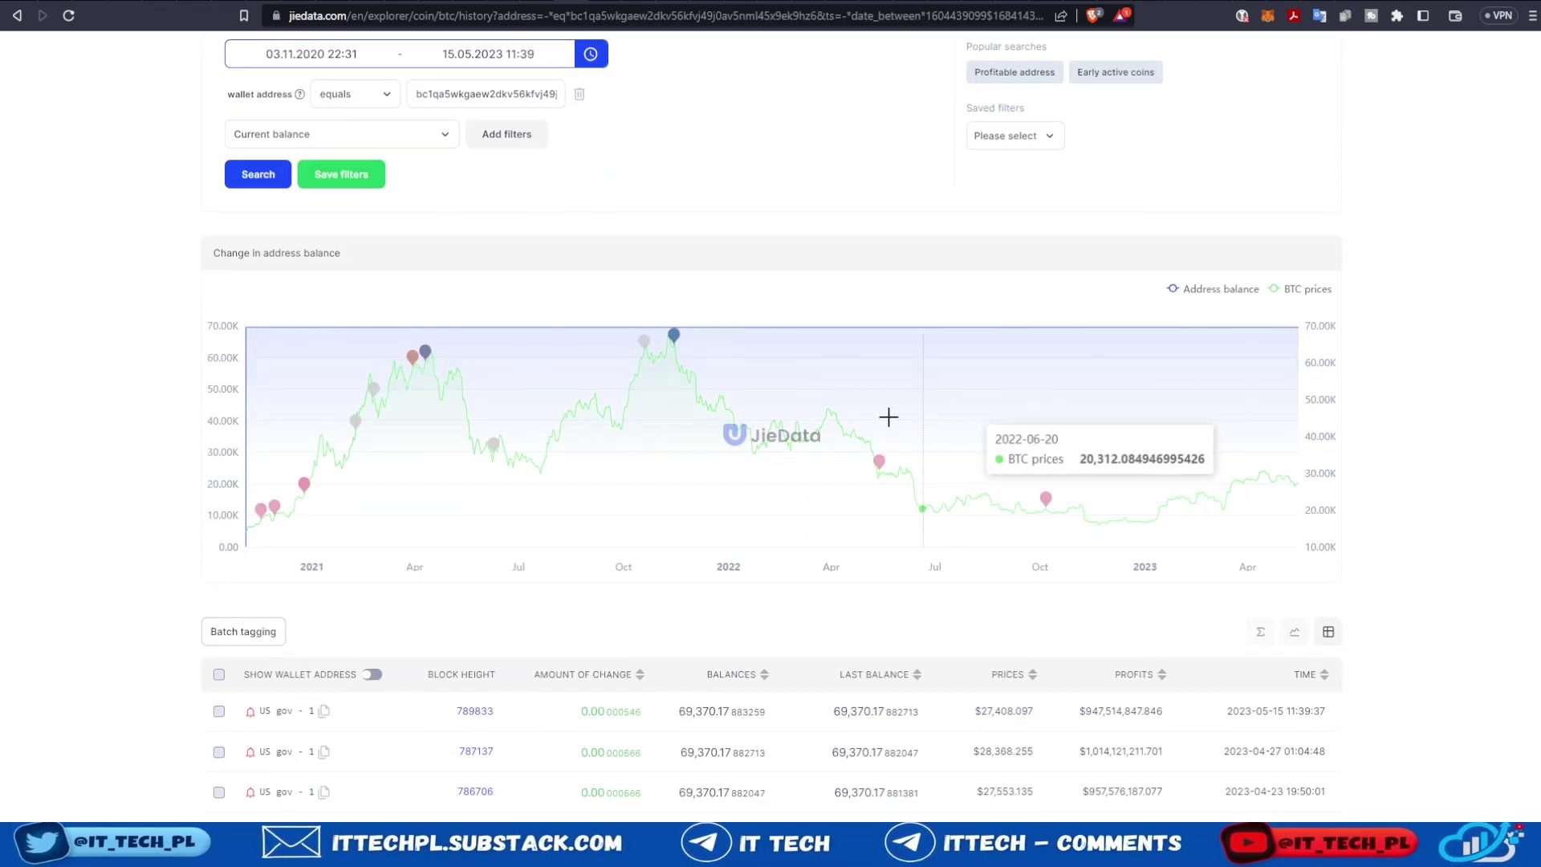
pyautogui.scroll(2, 429, 353)
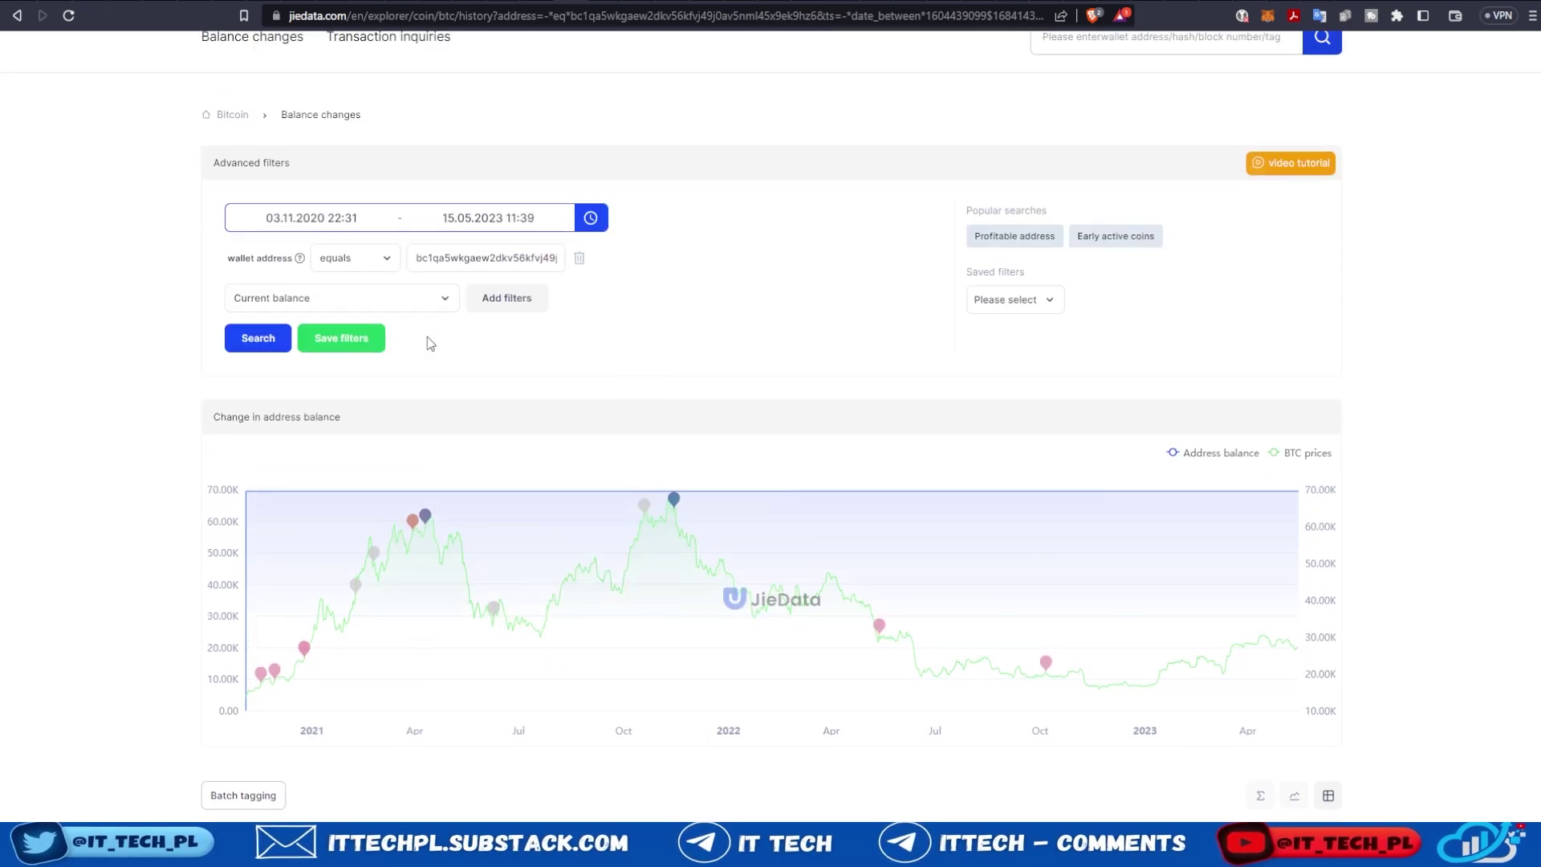
pyautogui.click(577, 225)
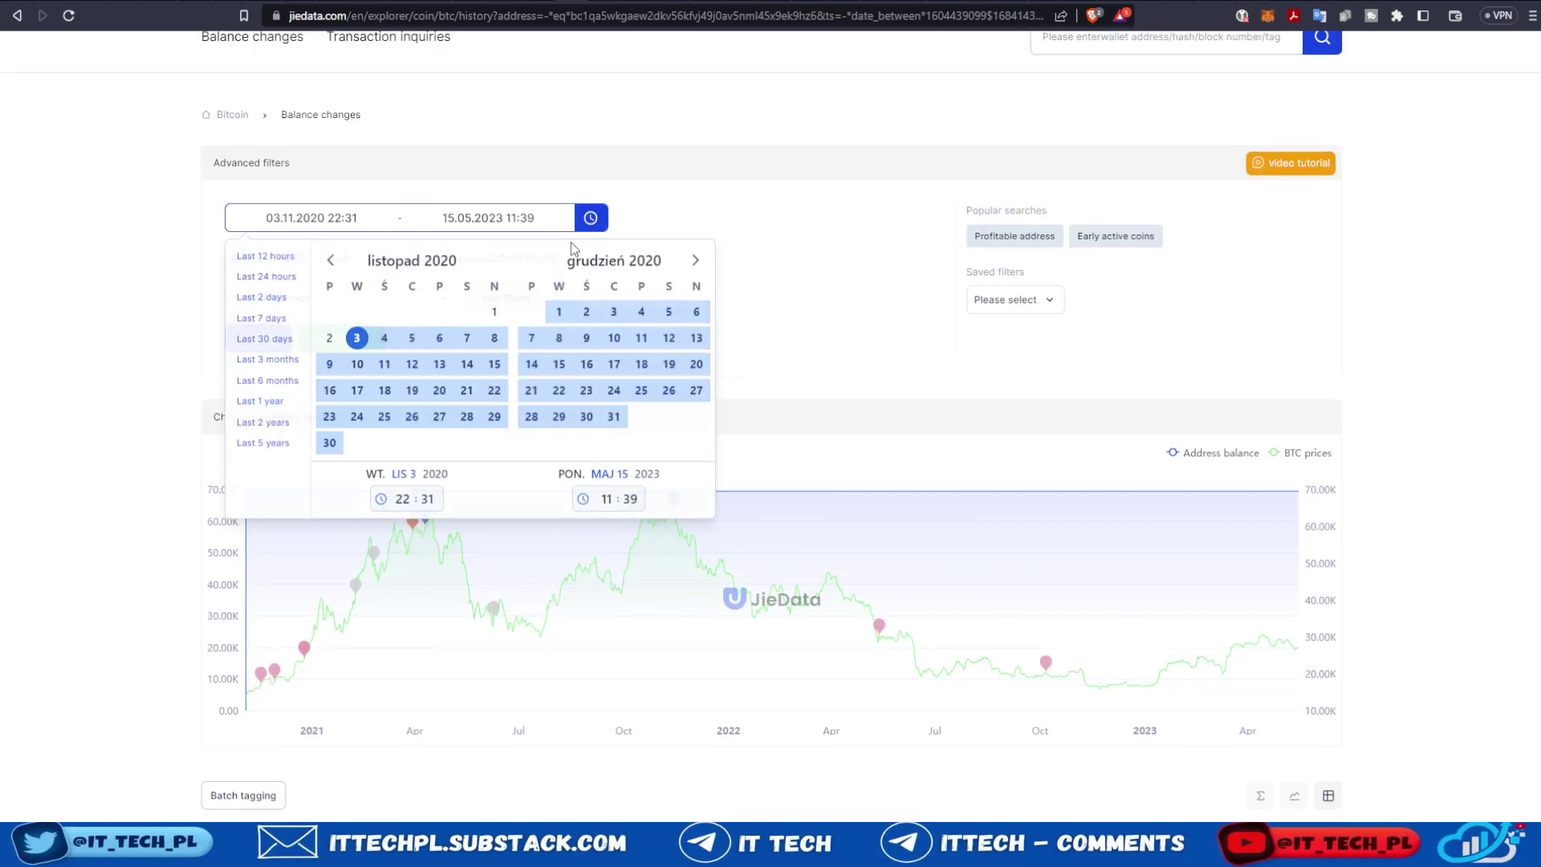
pyautogui.click(271, 425)
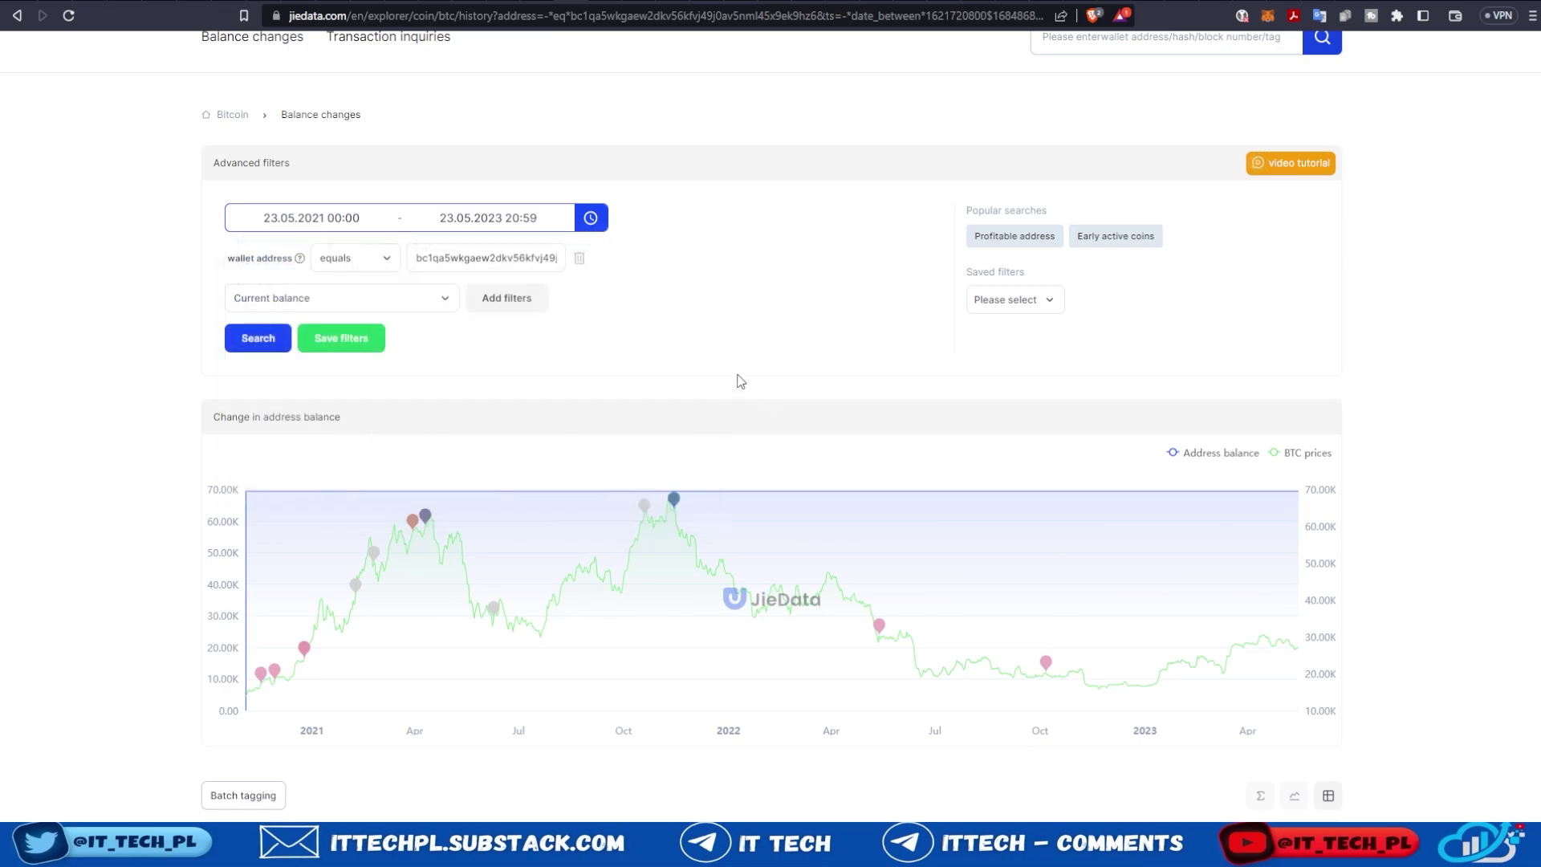
# Sort the US gov - 1 balance-change table by time, then by amount of change
pyautogui.scroll(-2, 883, 522)
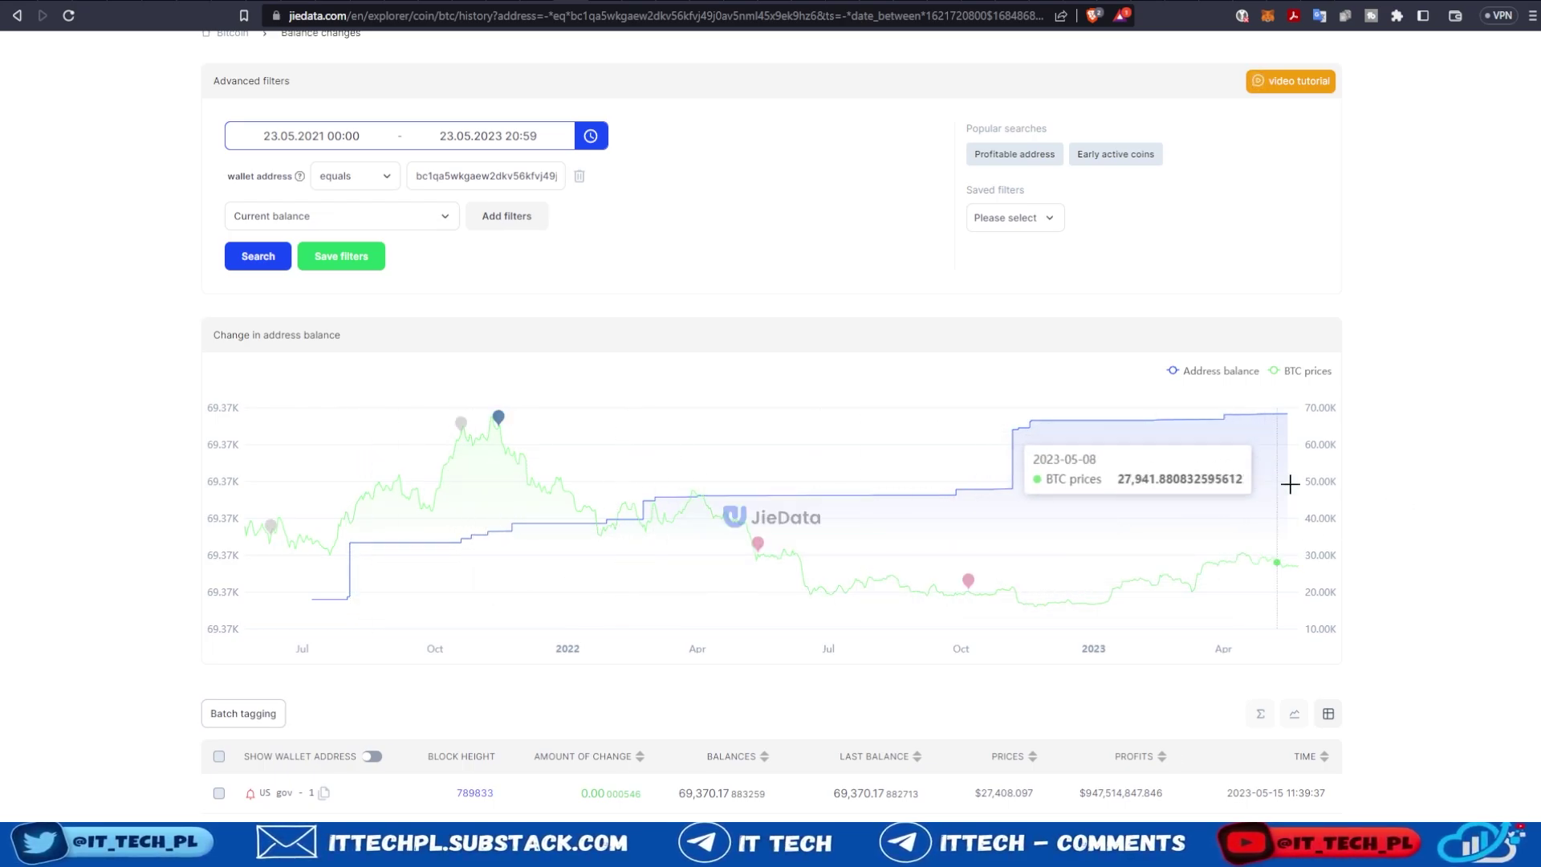
pyautogui.scroll(-3, 1324, 514)
pyautogui.scroll(-1, 1350, 536)
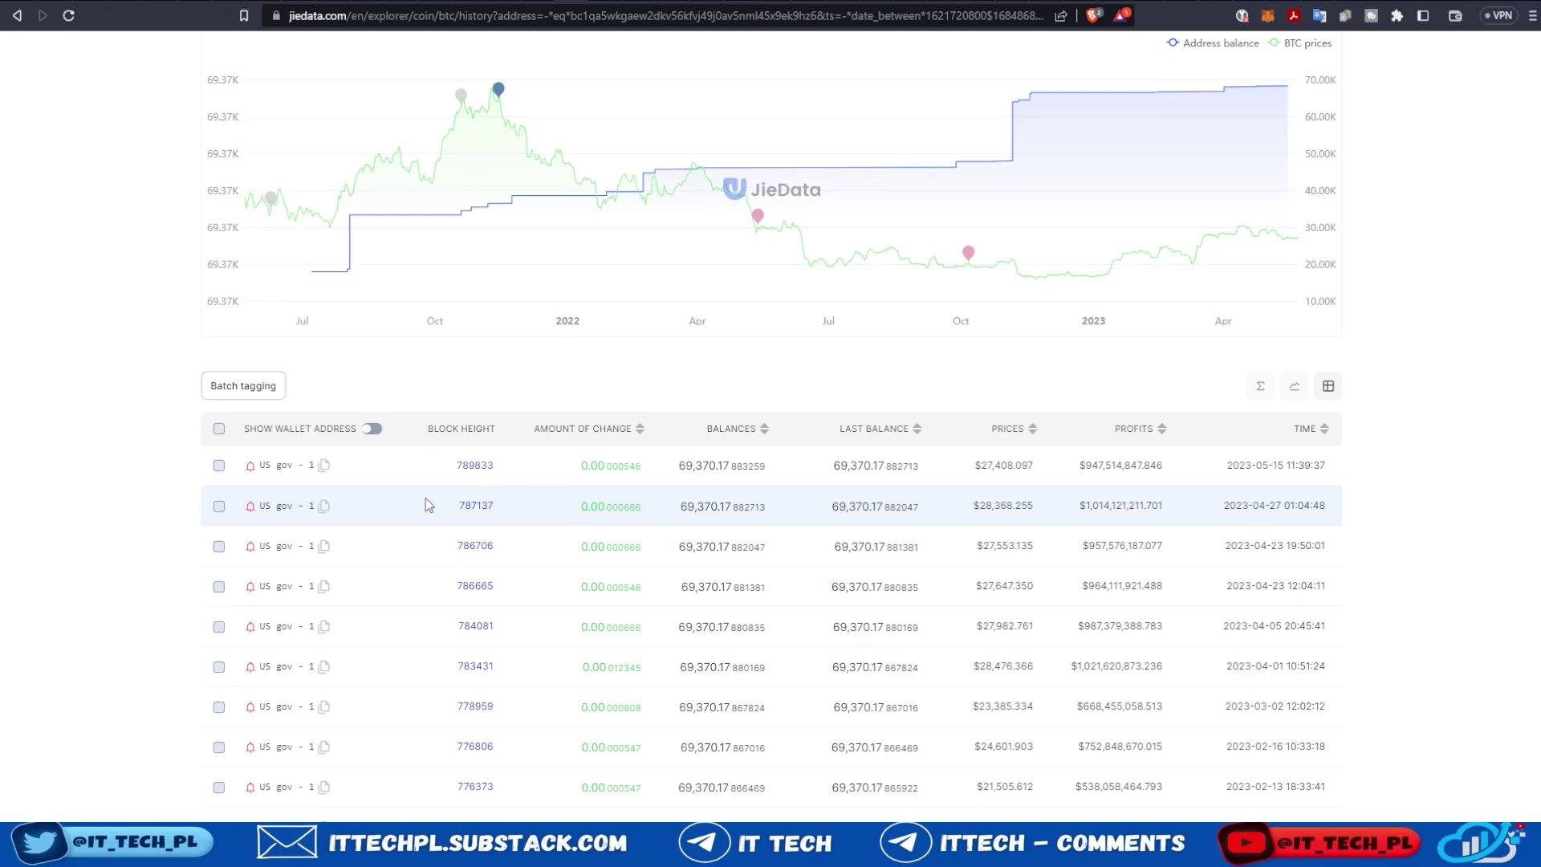
pyautogui.click(1325, 430)
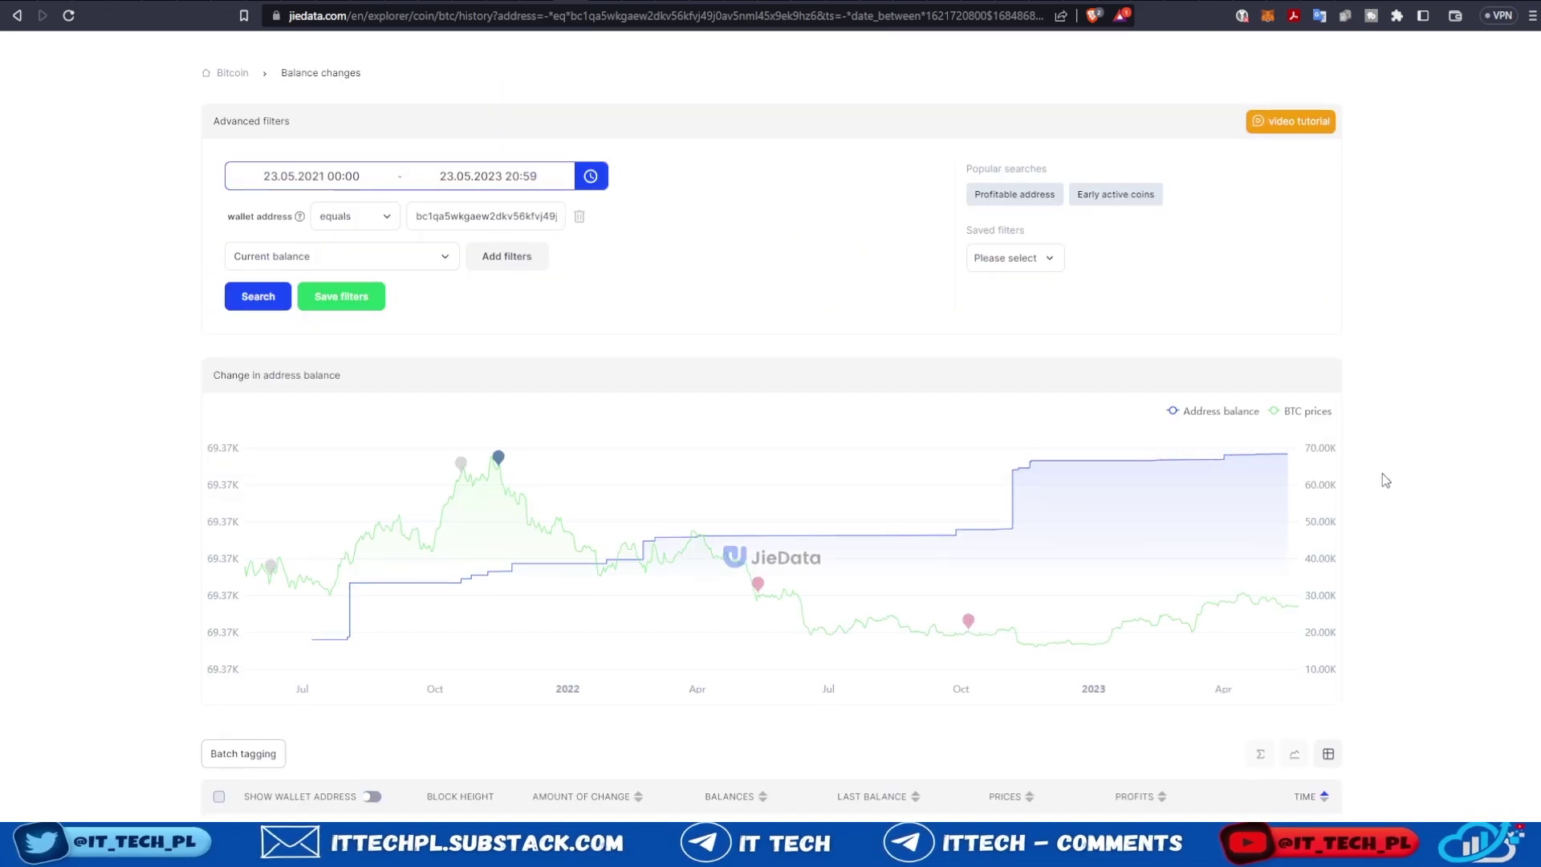
pyautogui.scroll(-3, 1364, 465)
pyautogui.click(1324, 553)
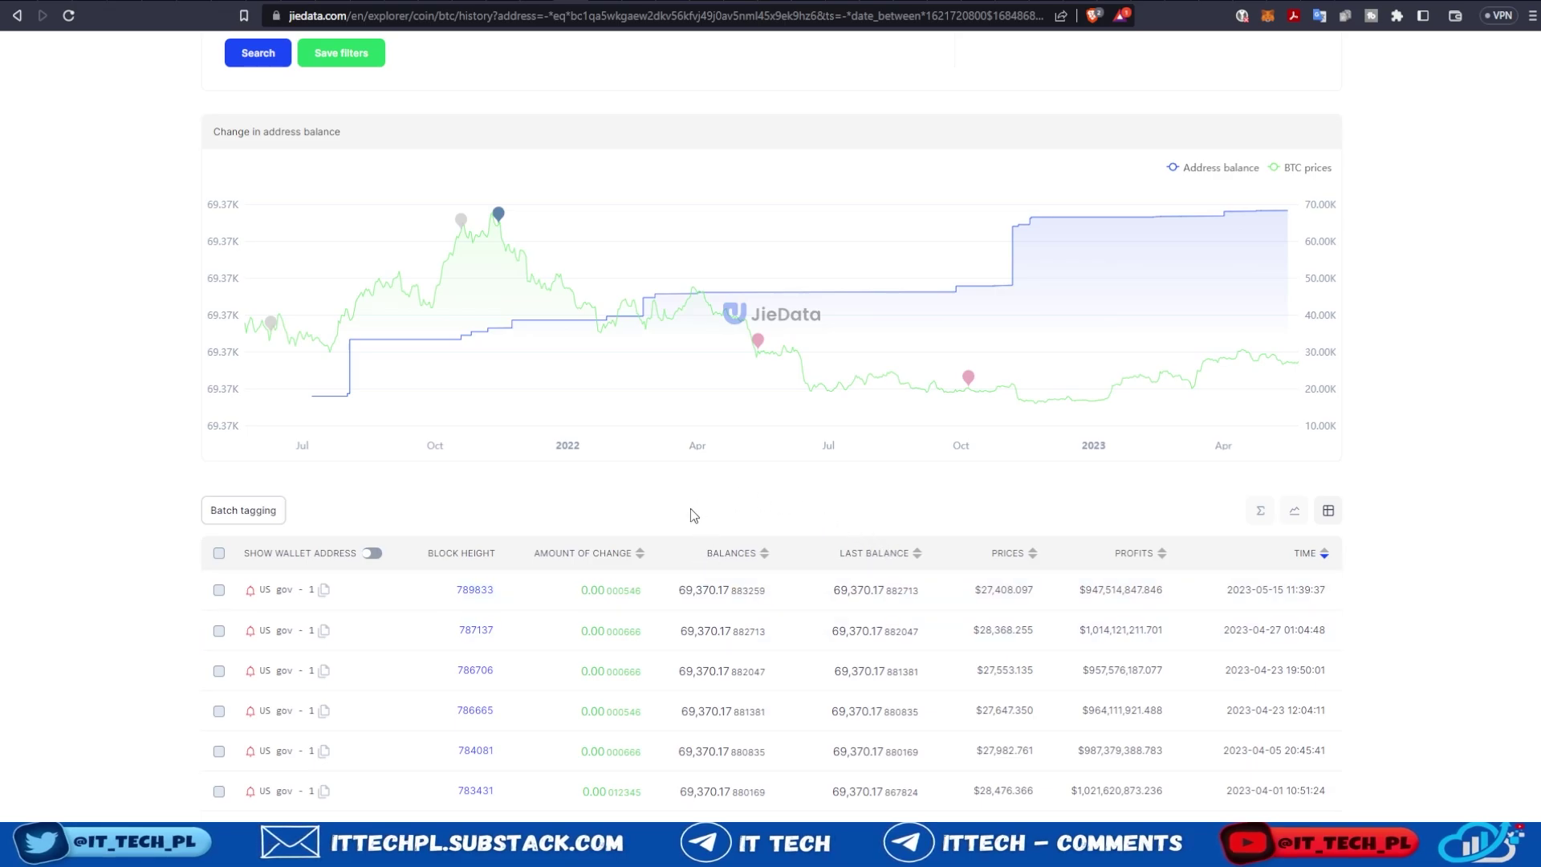
pyautogui.click(639, 554)
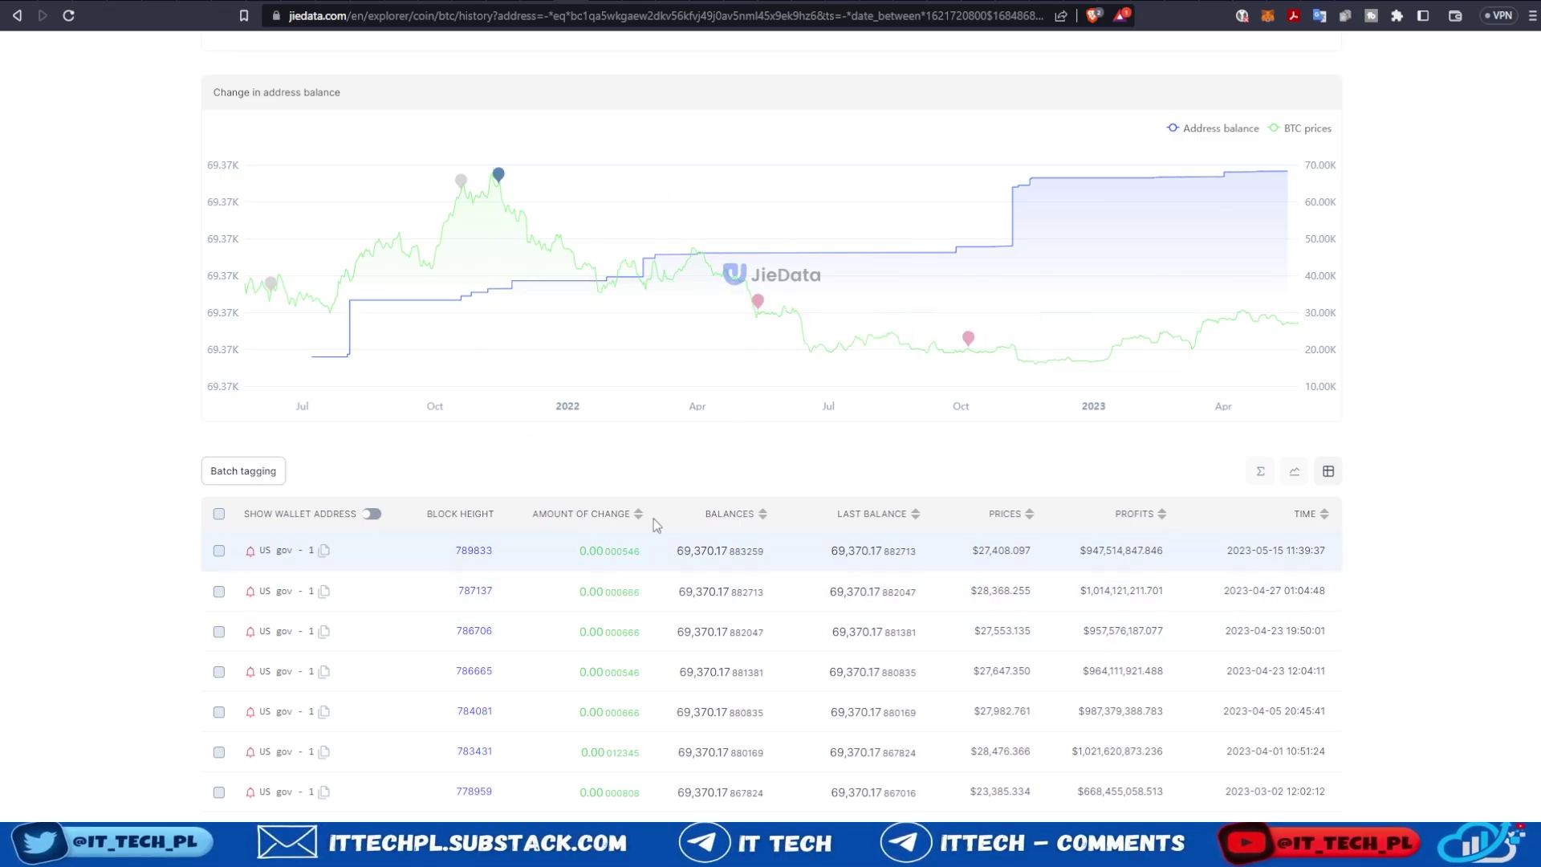
pyautogui.moveTo(299, 562)
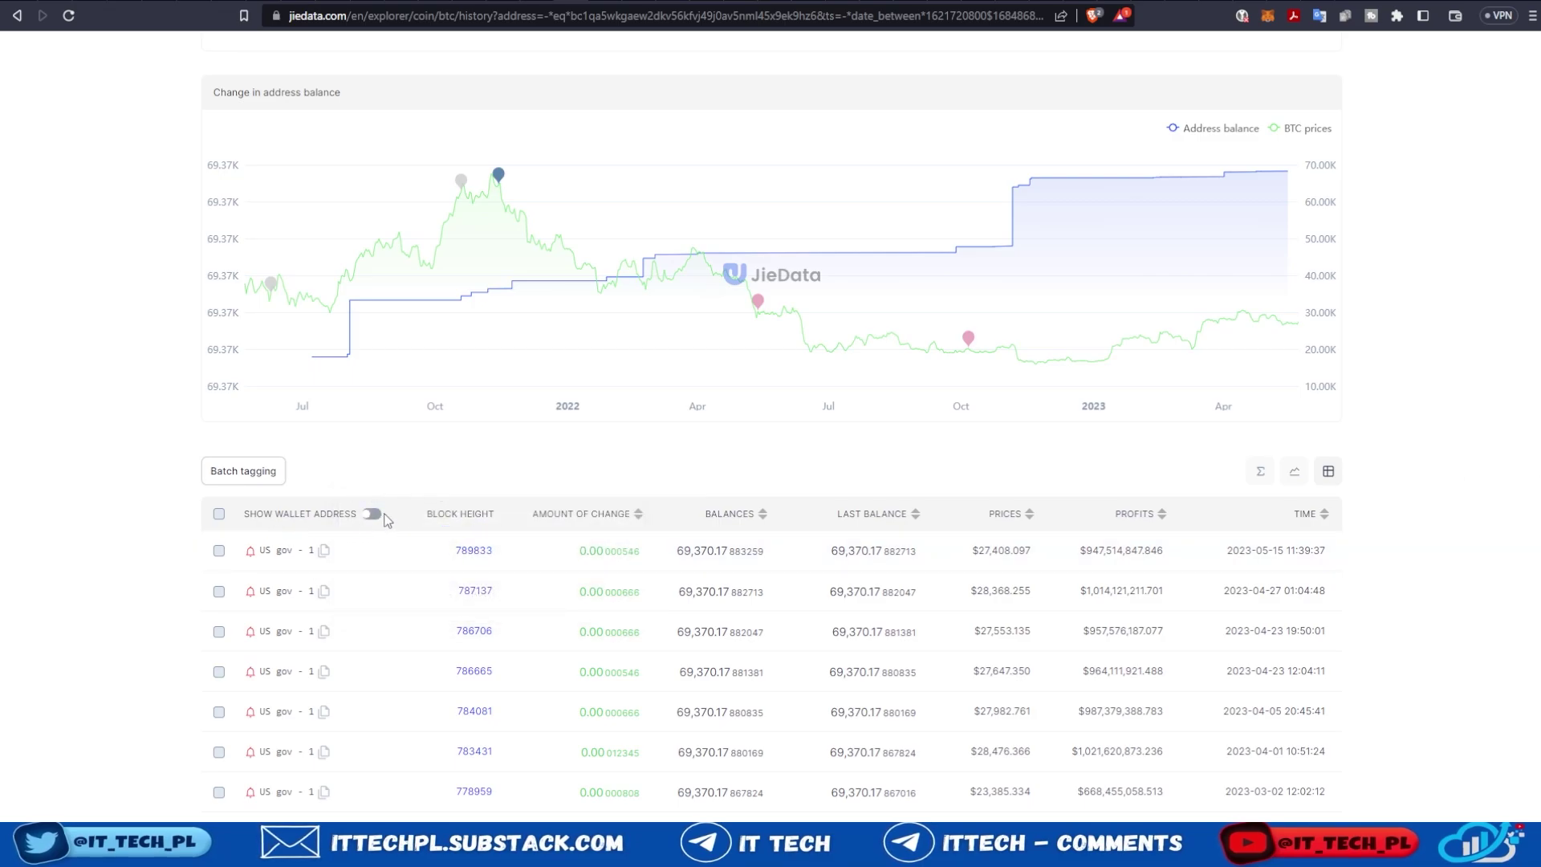
# Show wallet addresses instead of labels, start the Add labels dialog, then close it
pyautogui.click(372, 515)
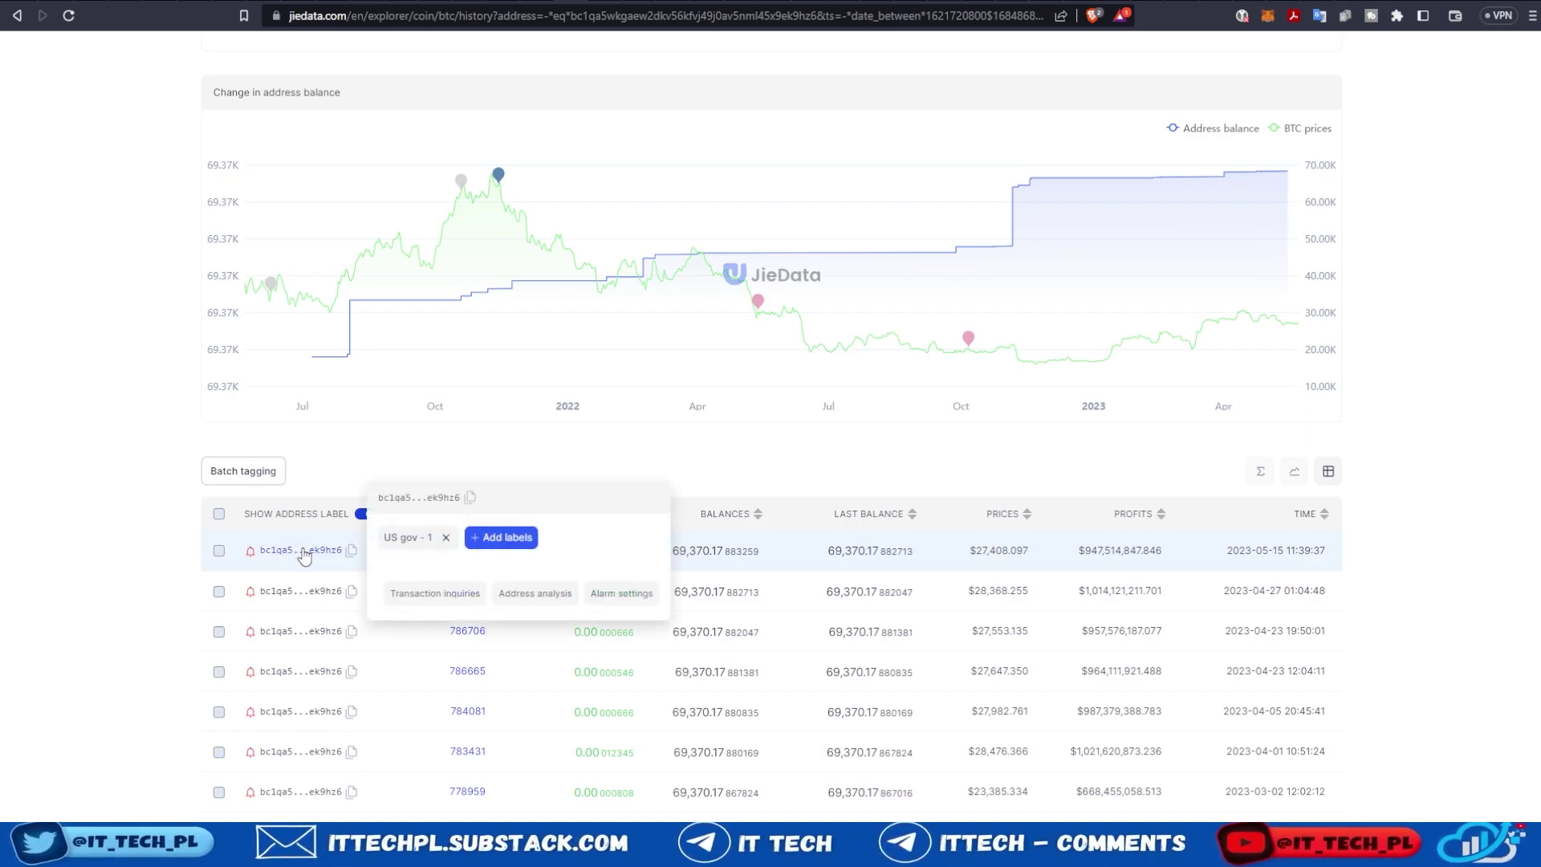
pyautogui.click(504, 538)
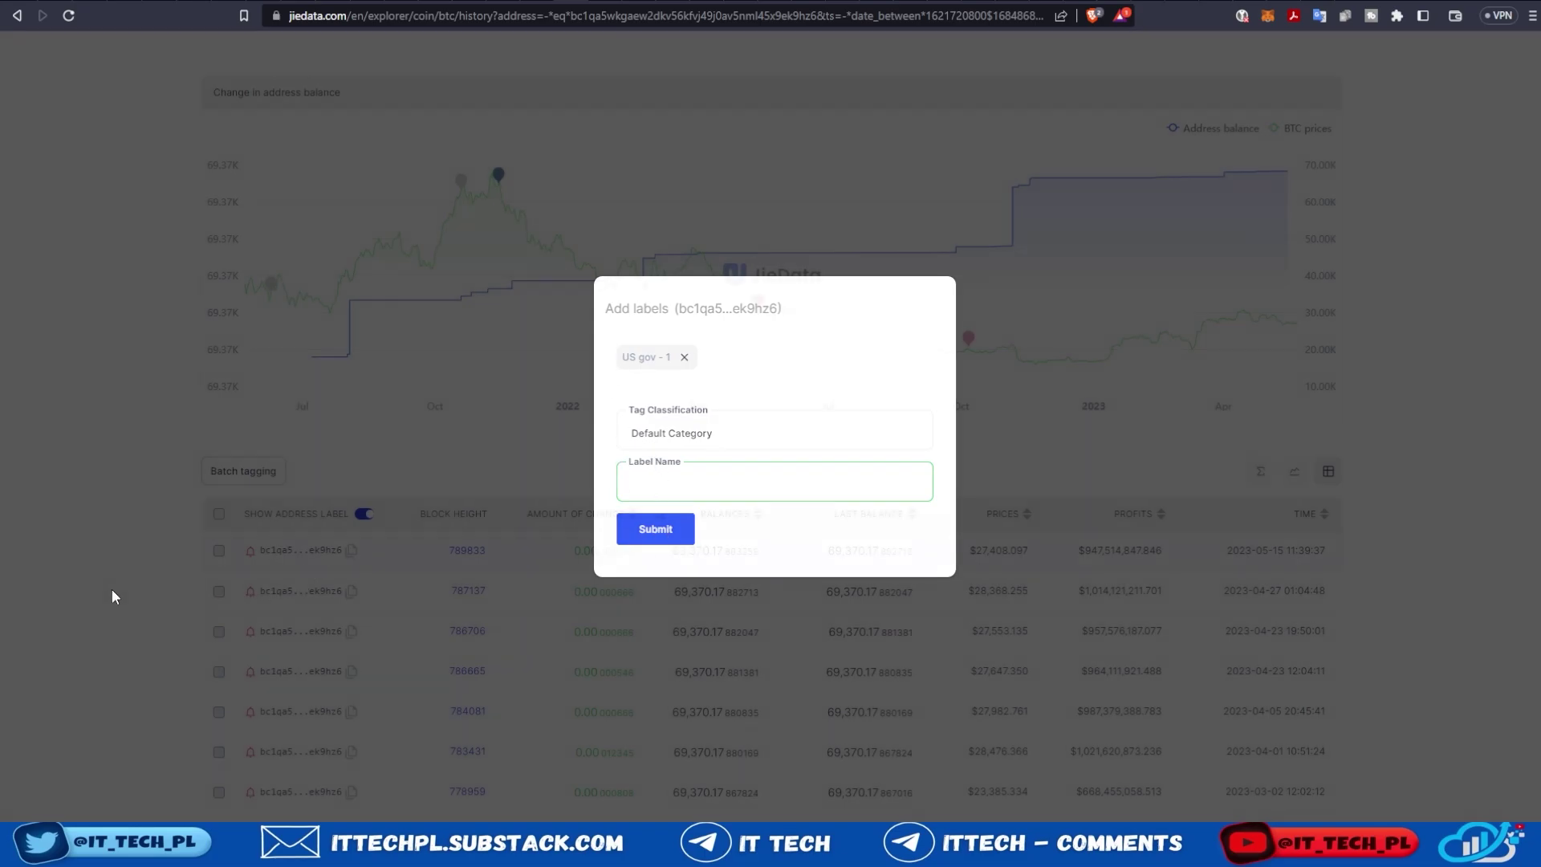
pyautogui.click(113, 589)
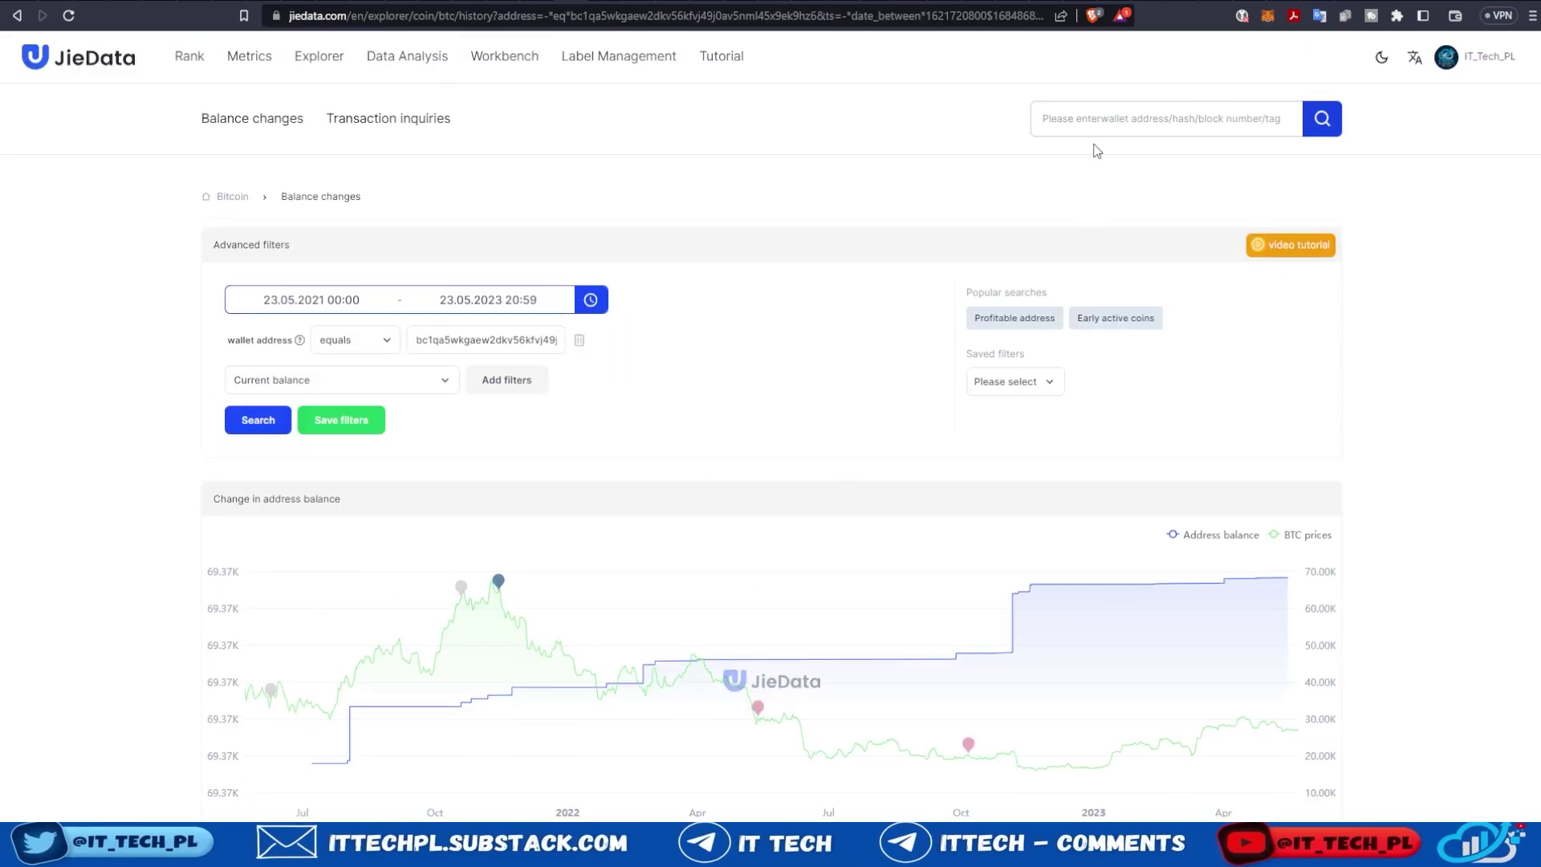
# Paste the second seized wallet address into the search and run it
pyautogui.click(1096, 122)
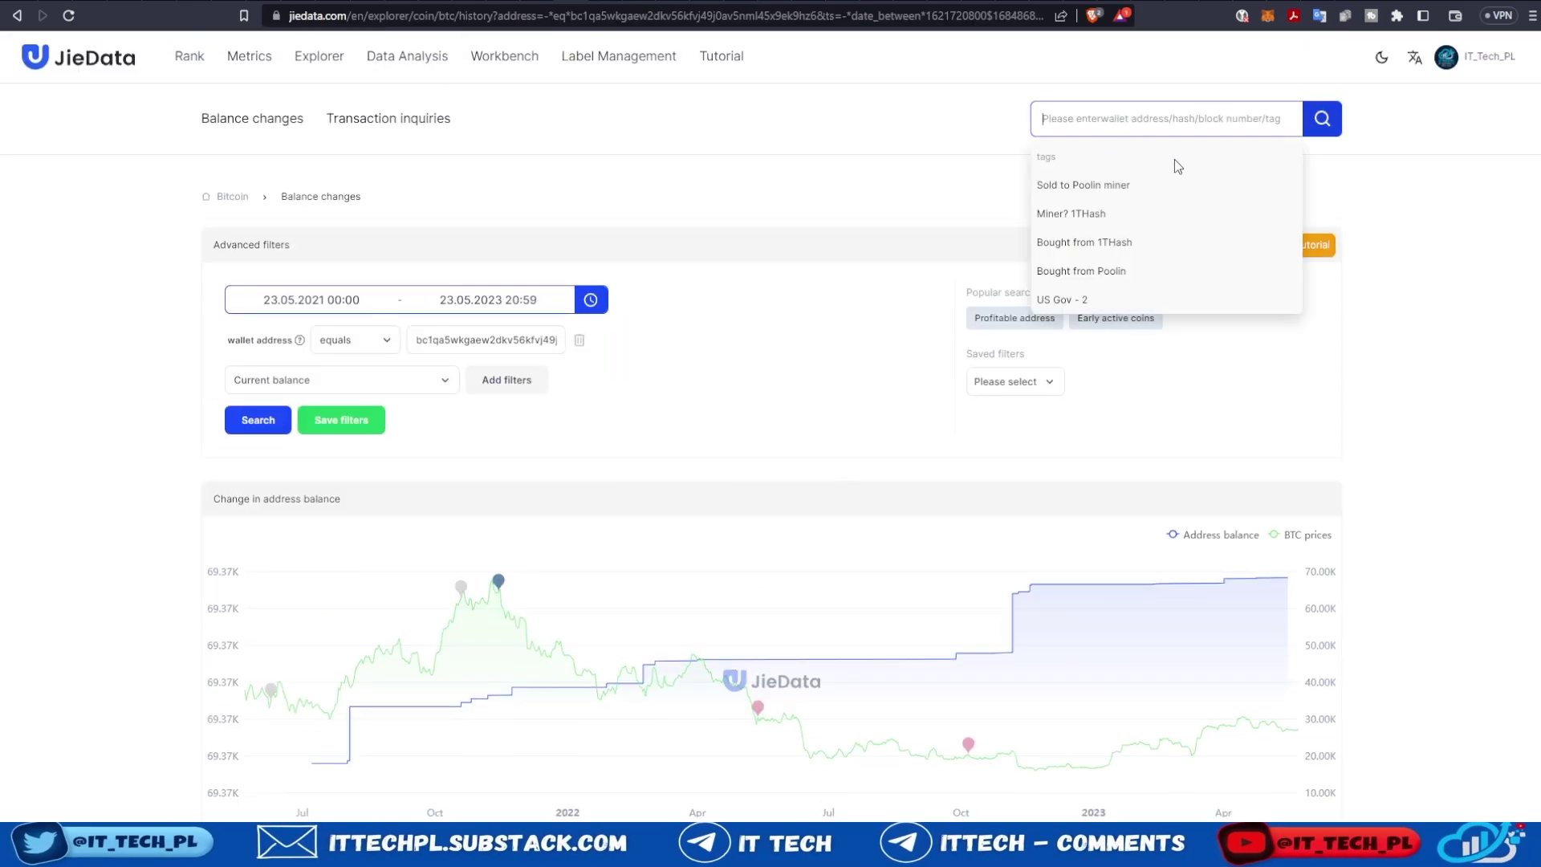
pyautogui.write('bc1qazcm763858nkj2dj986etajv6wquslv8uxwcz')
pyautogui.press('Return')
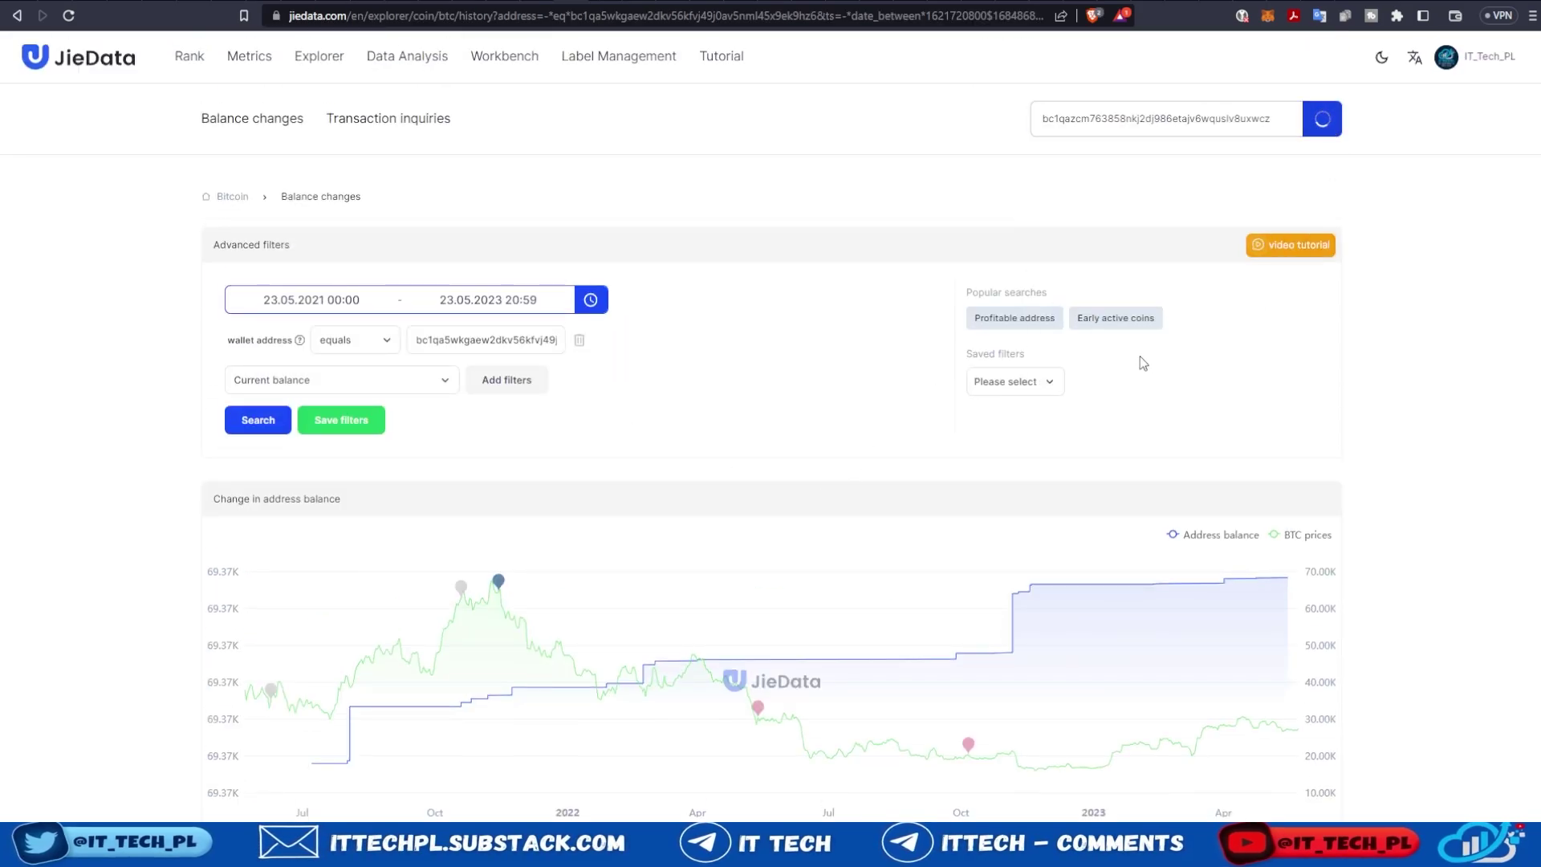
# Sort its transactions by amount of change, showing the 9,000 and 40,000.32 BTC outflows
pyautogui.scroll(-3, 1396, 478)
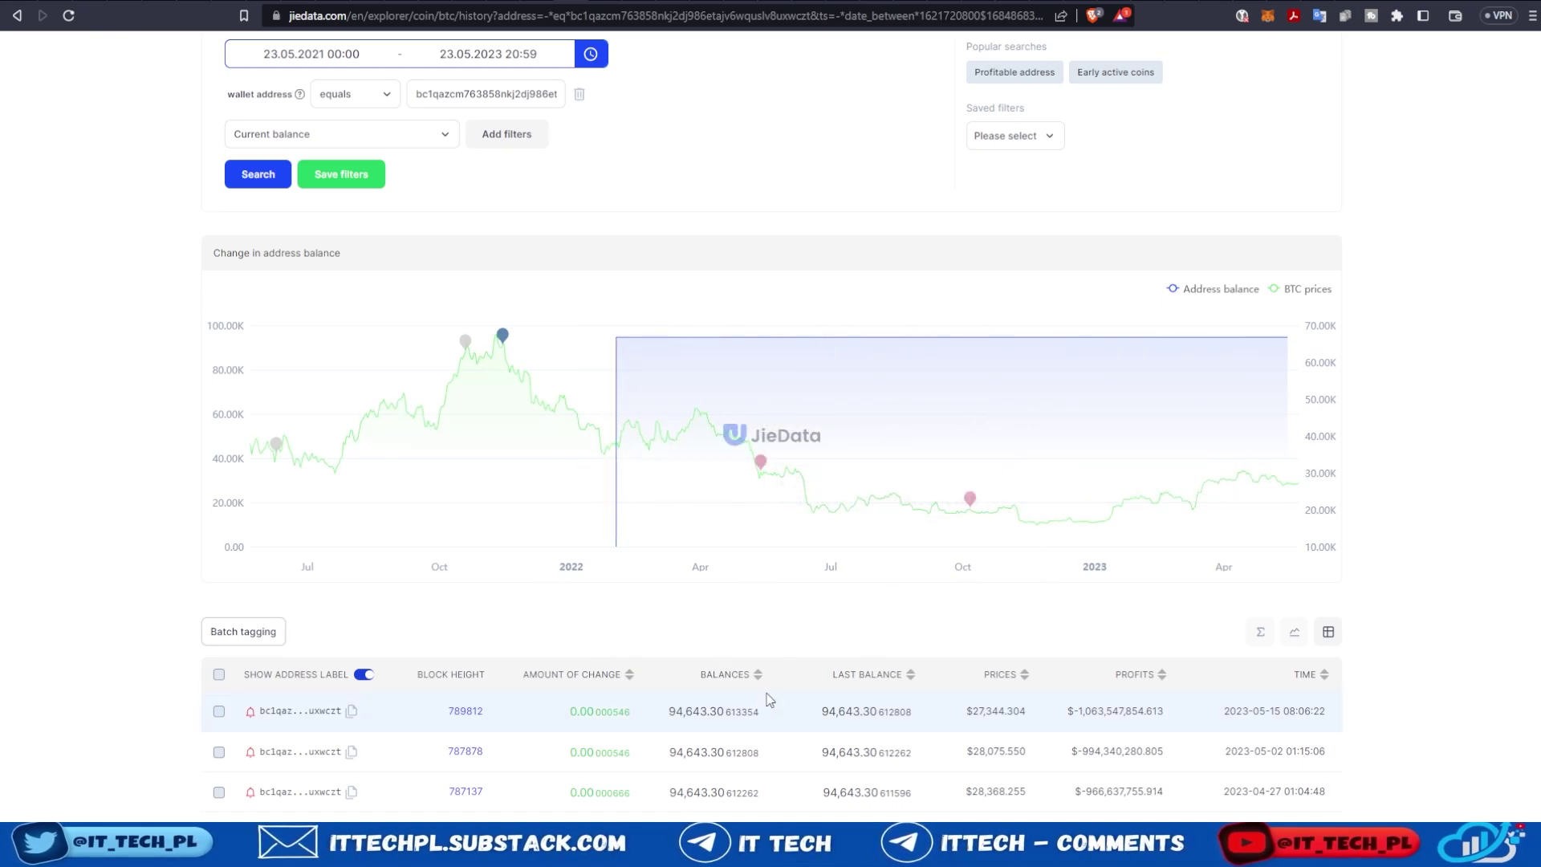
pyautogui.click(630, 678)
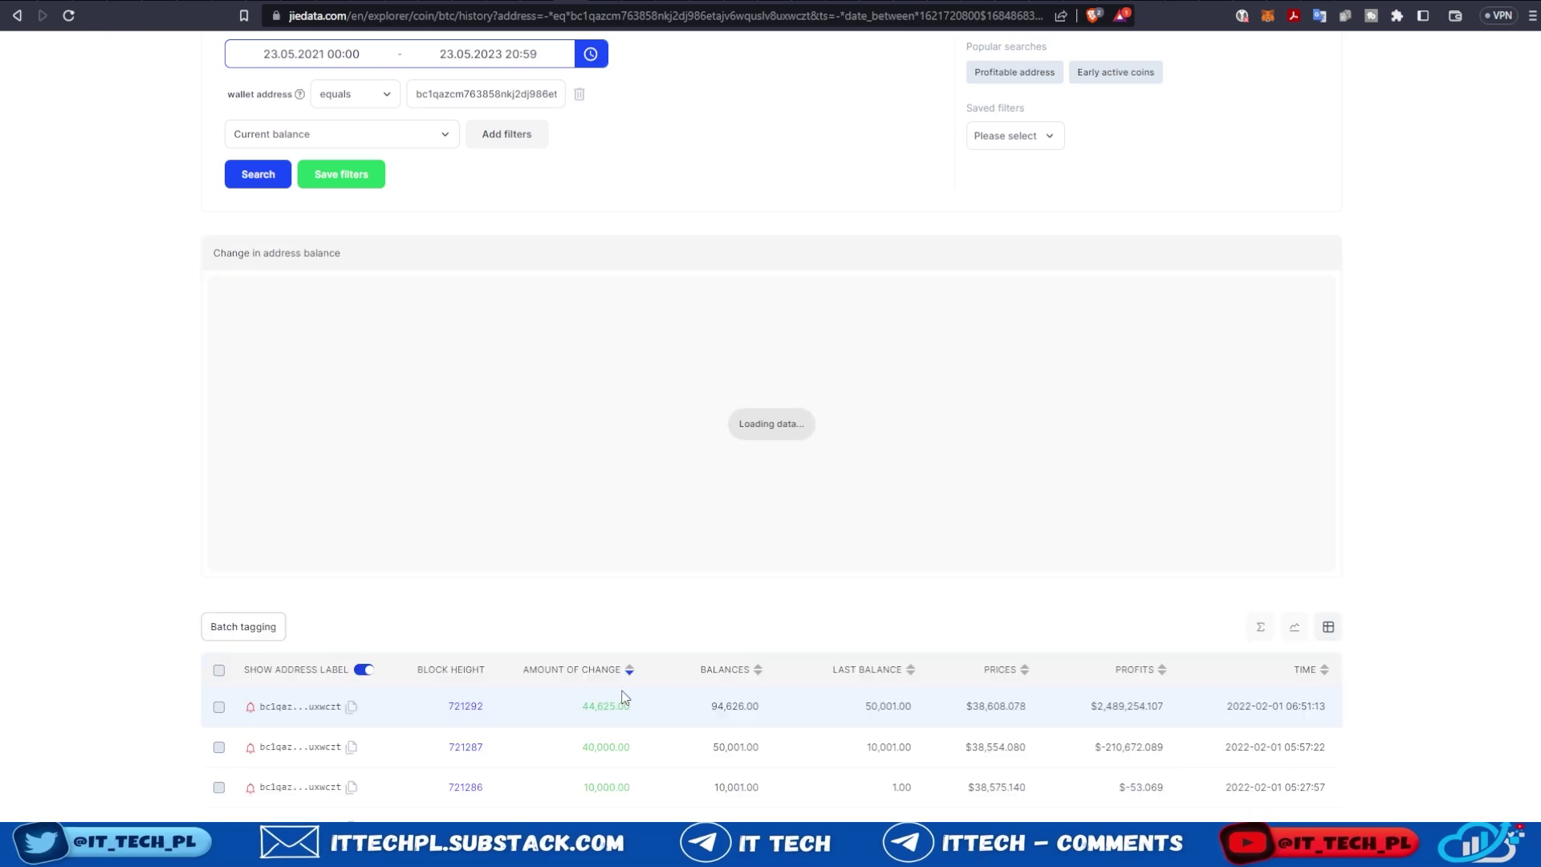
pyautogui.scroll(-5, 646, 703)
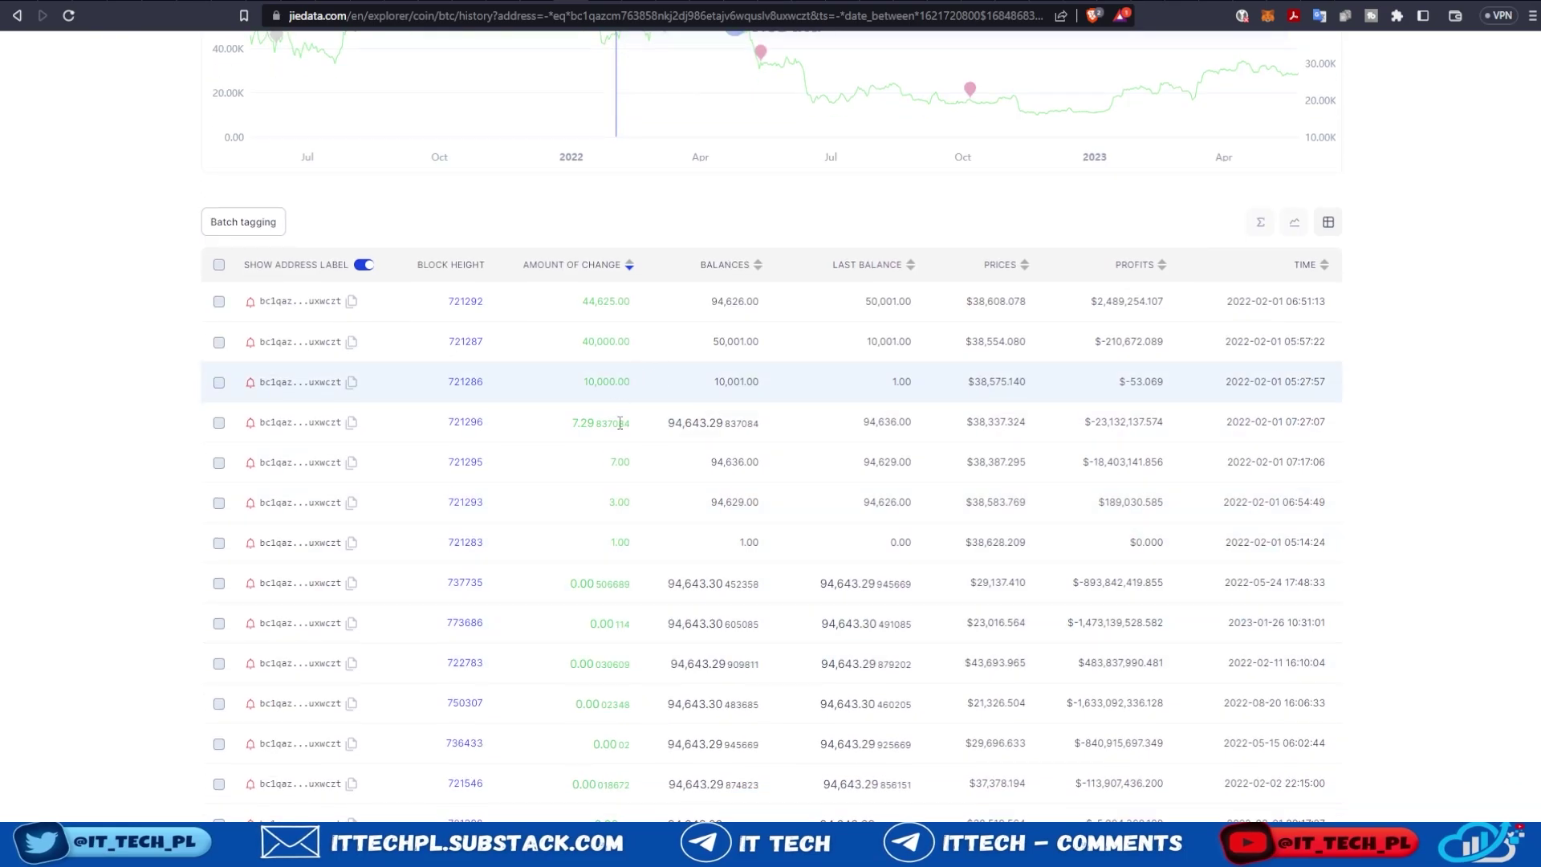
pyautogui.click(630, 264)
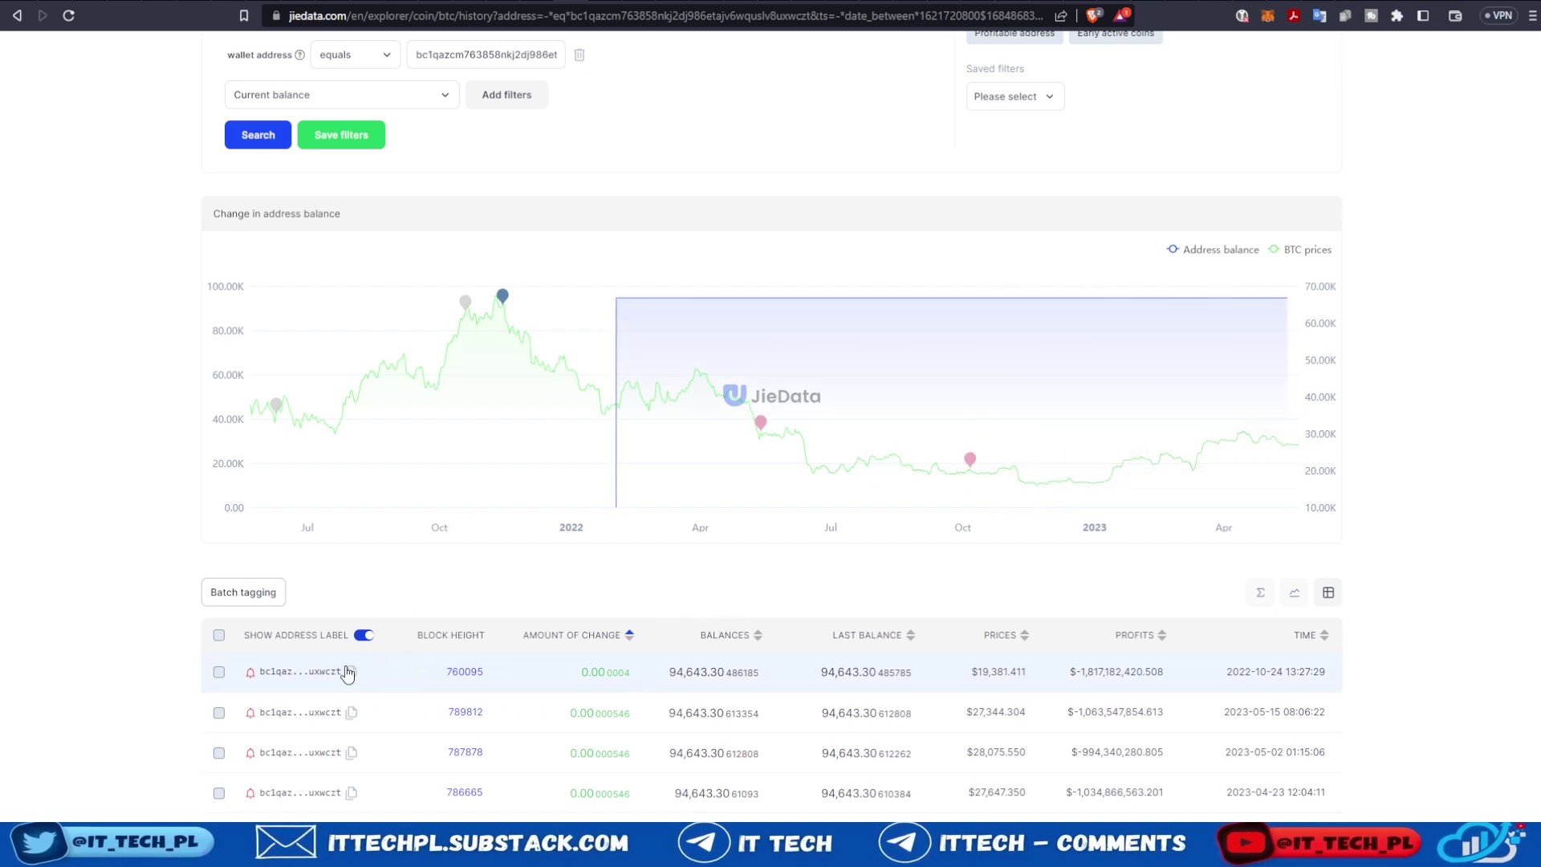
pyautogui.moveTo(297, 679)
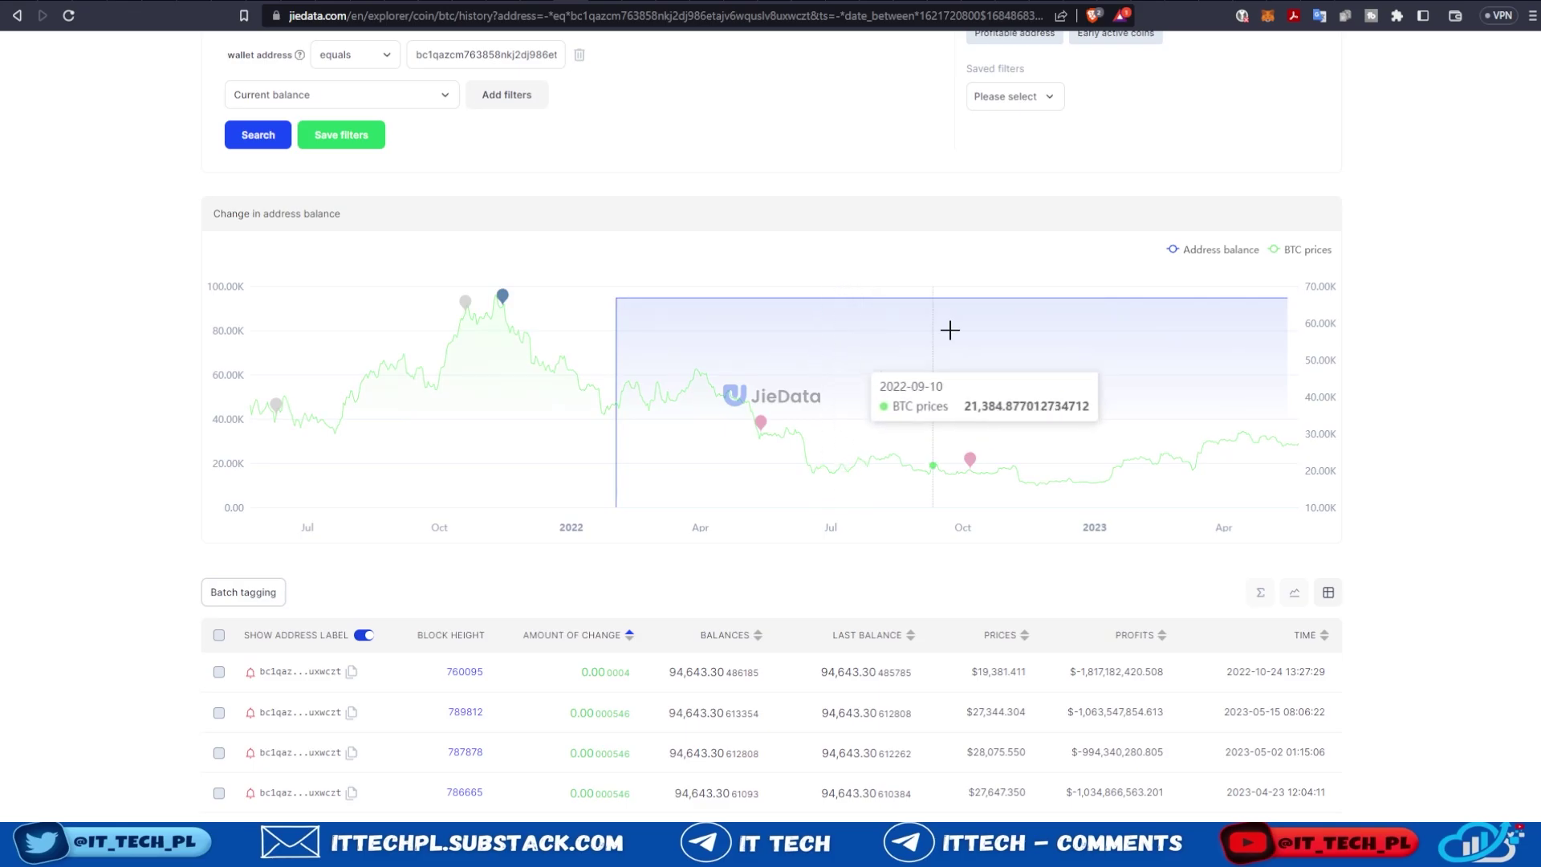
pyautogui.scroll(3, 1100, 251)
# Search the third wallet and check its US Gov - 3 label card in the history table
pyautogui.click(1164, 119)
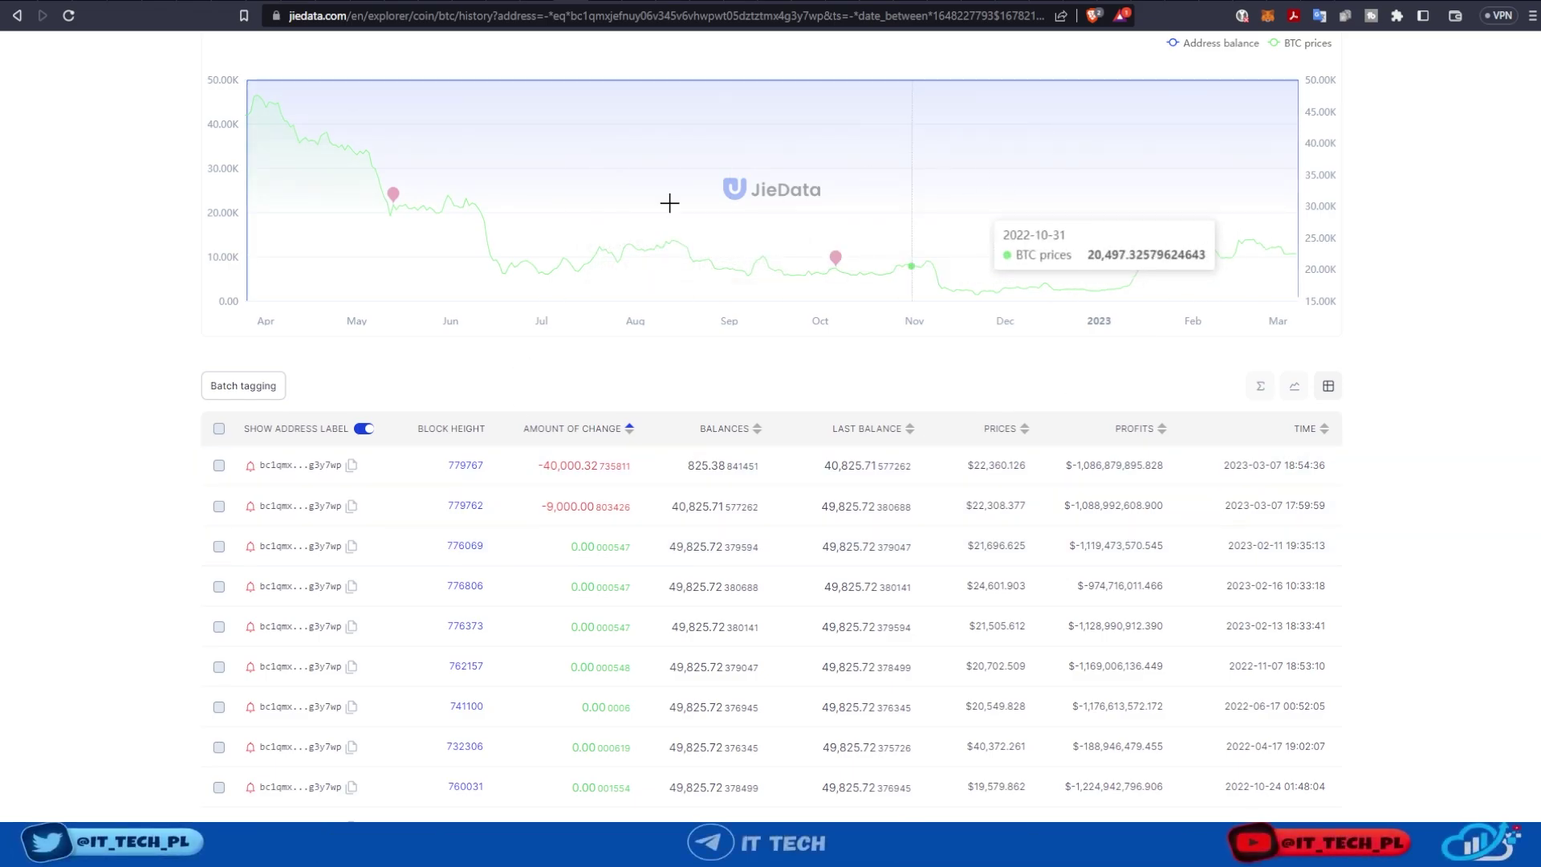
pyautogui.moveTo(329, 531)
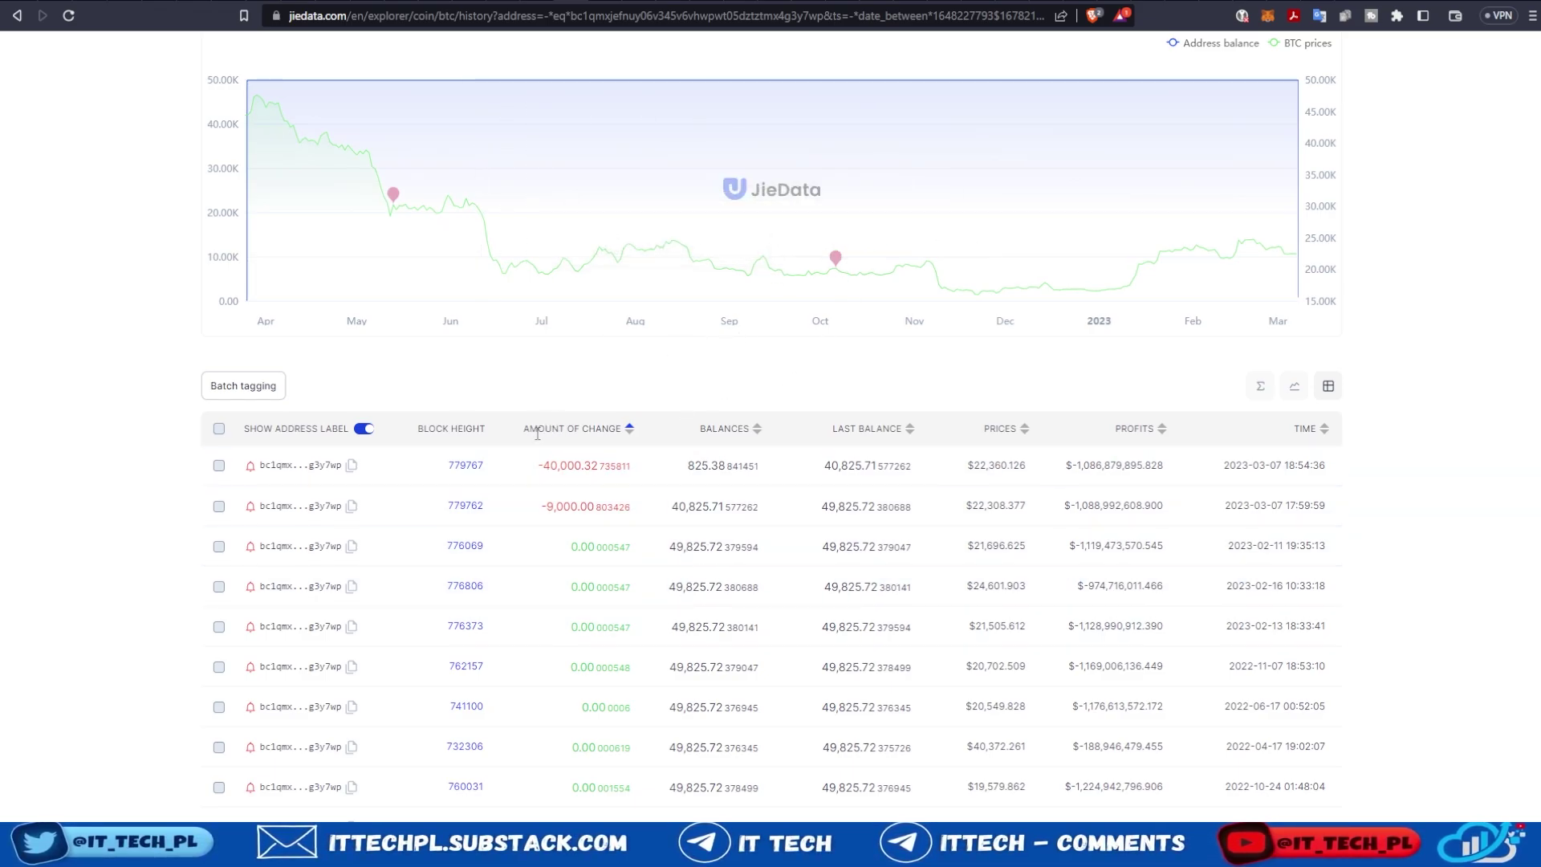
pyautogui.moveTo(311, 473)
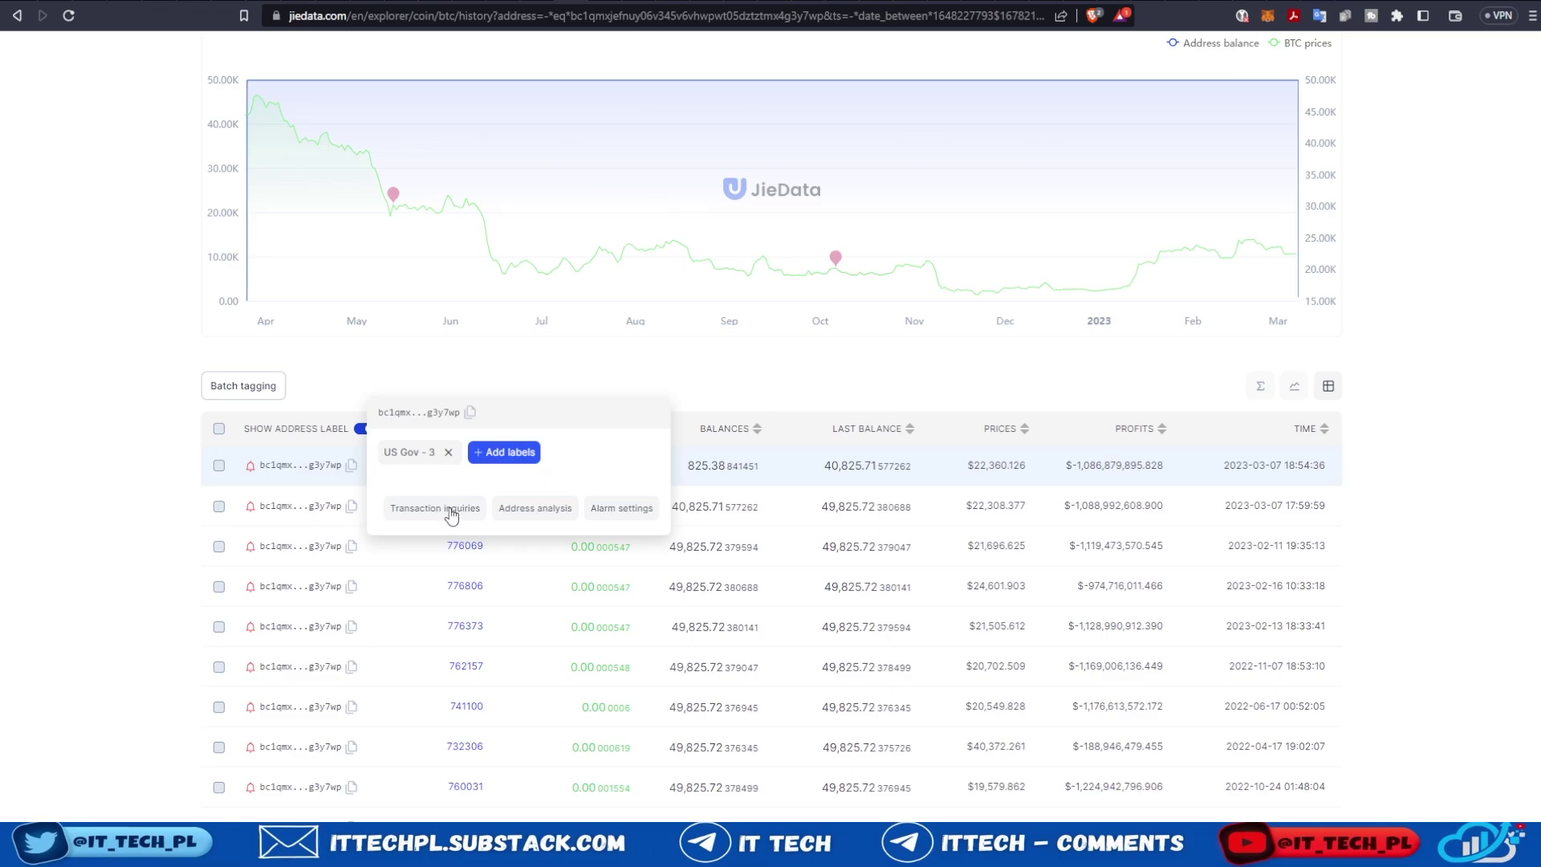
# Open Address analysis for US Gov - 3 and rearrange nodes to expose its flow to US Gov - 4
pyautogui.click(536, 509)
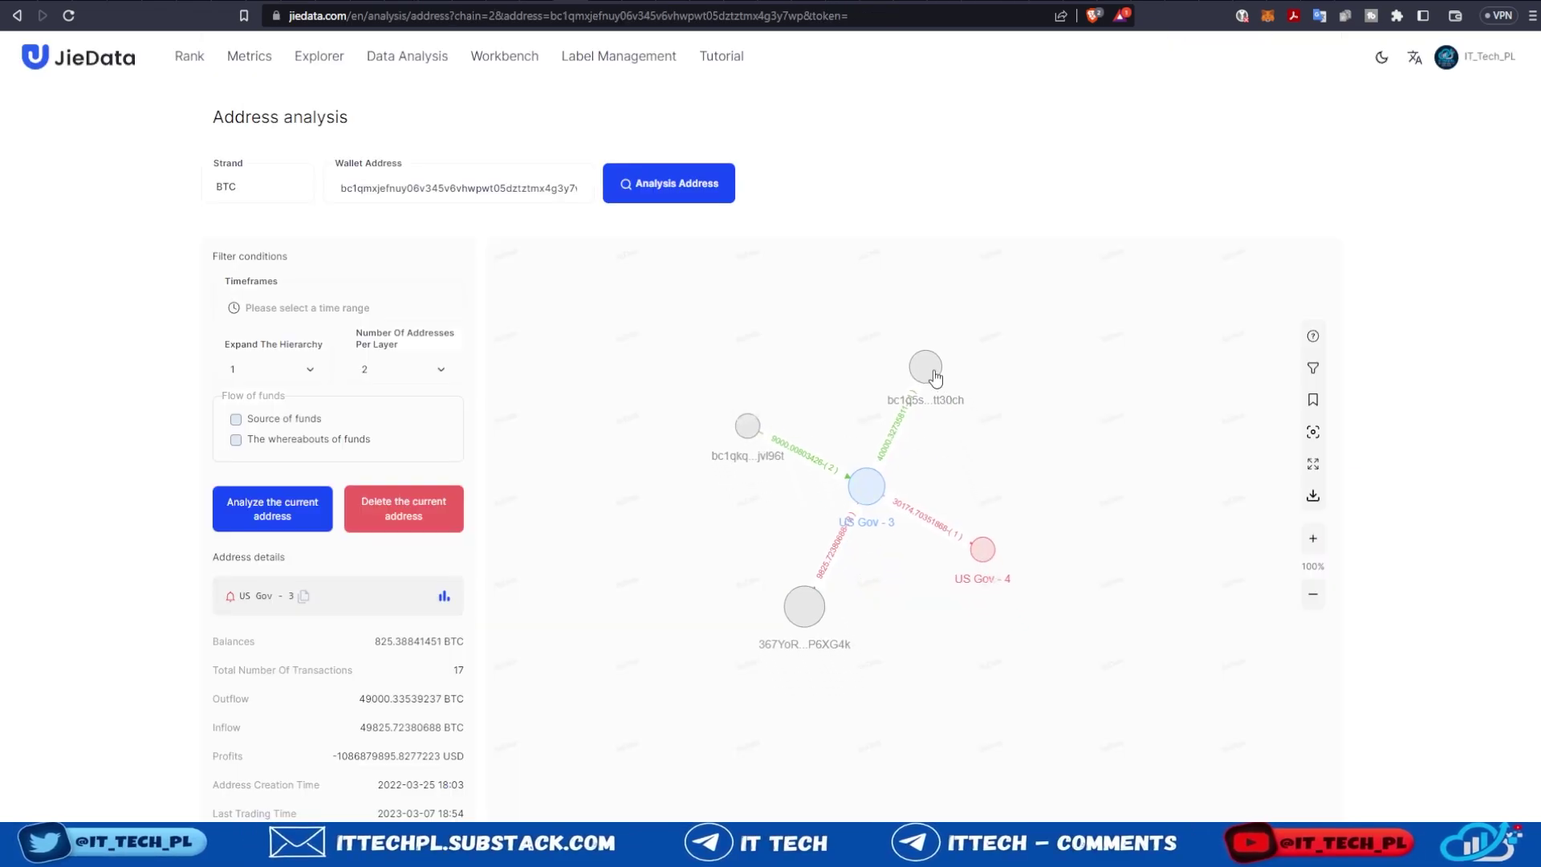
pyautogui.moveTo(935, 377); pyautogui.dragTo(1042, 396)
pyautogui.moveTo(737, 430); pyautogui.dragTo(722, 369)
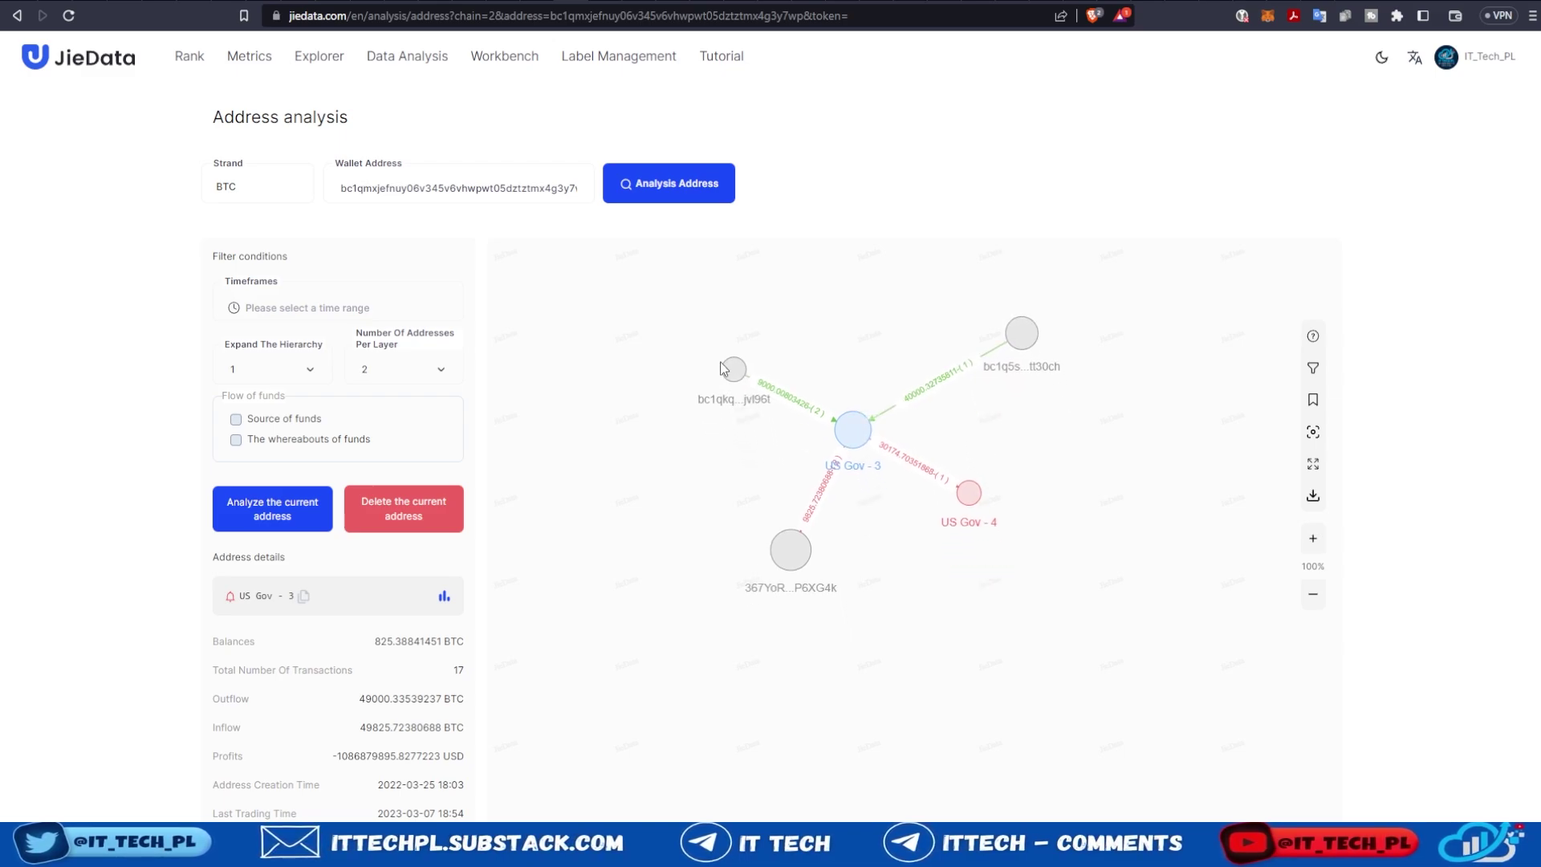
pyautogui.moveTo(980, 501); pyautogui.dragTo(1008, 554)
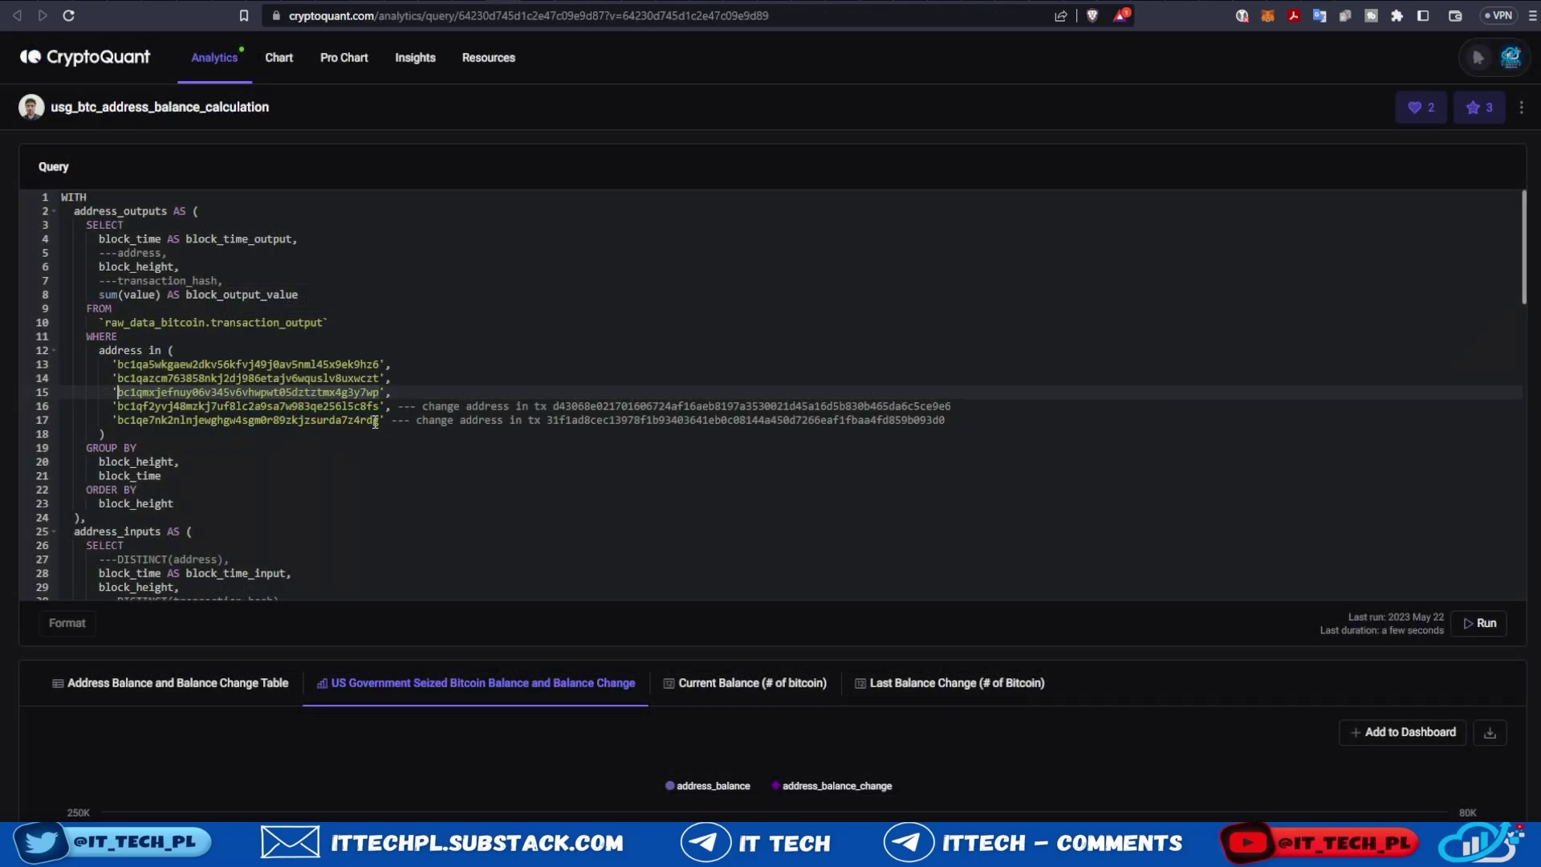
# Select the bc1qf2yvj… wallet address on line 16 of the CryptoQuant query
pyautogui.click(379, 407)
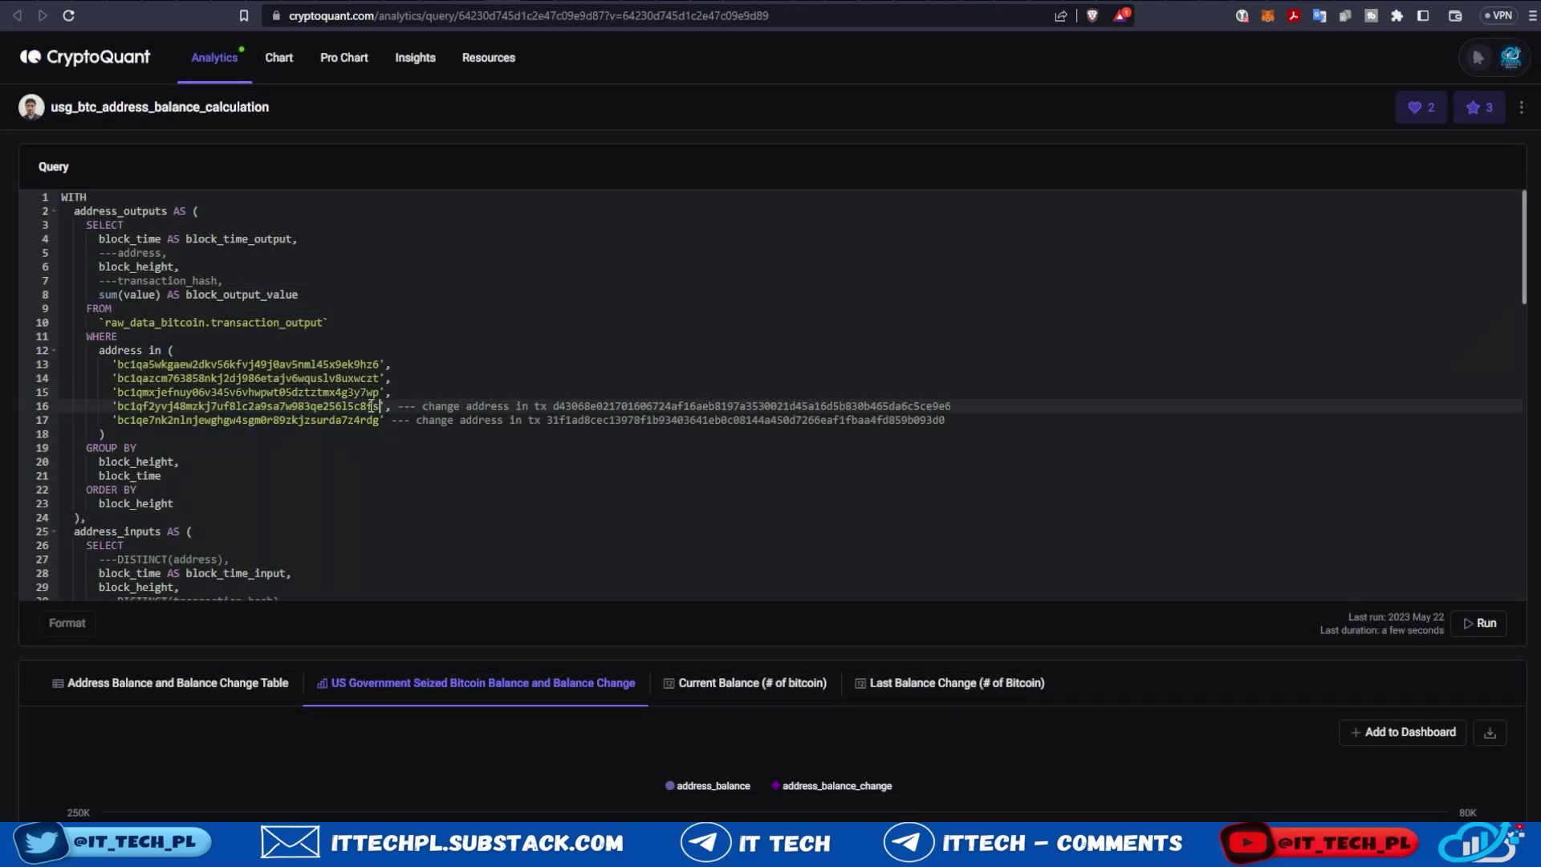
pyautogui.doubleClick(119, 405)
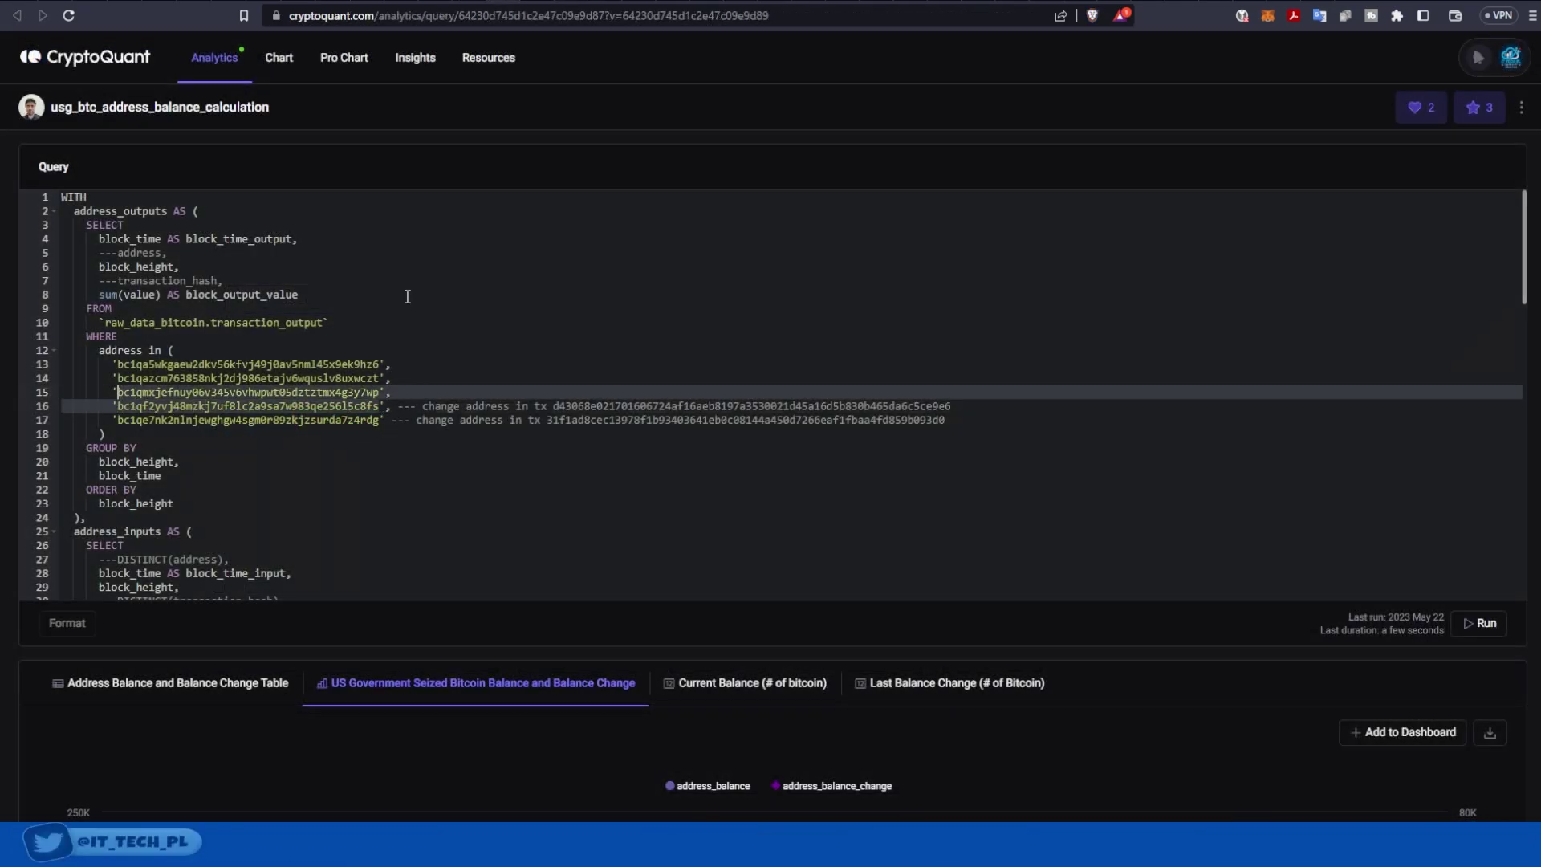
pyautogui.click(376, 407)
pyautogui.click(389, 443)
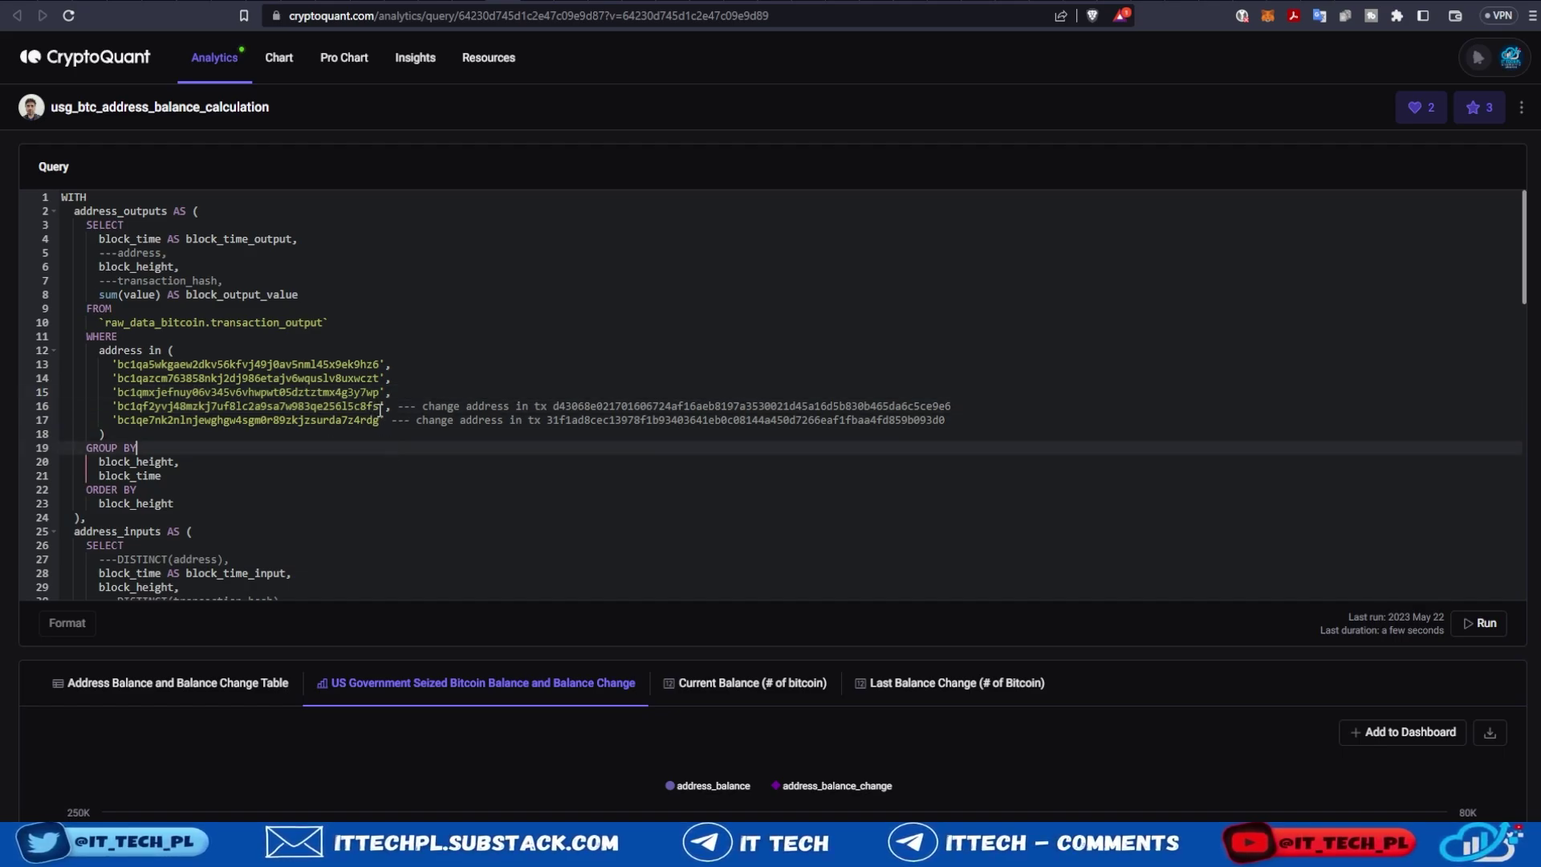
pyautogui.moveTo(381, 406); pyautogui.dragTo(125, 406)
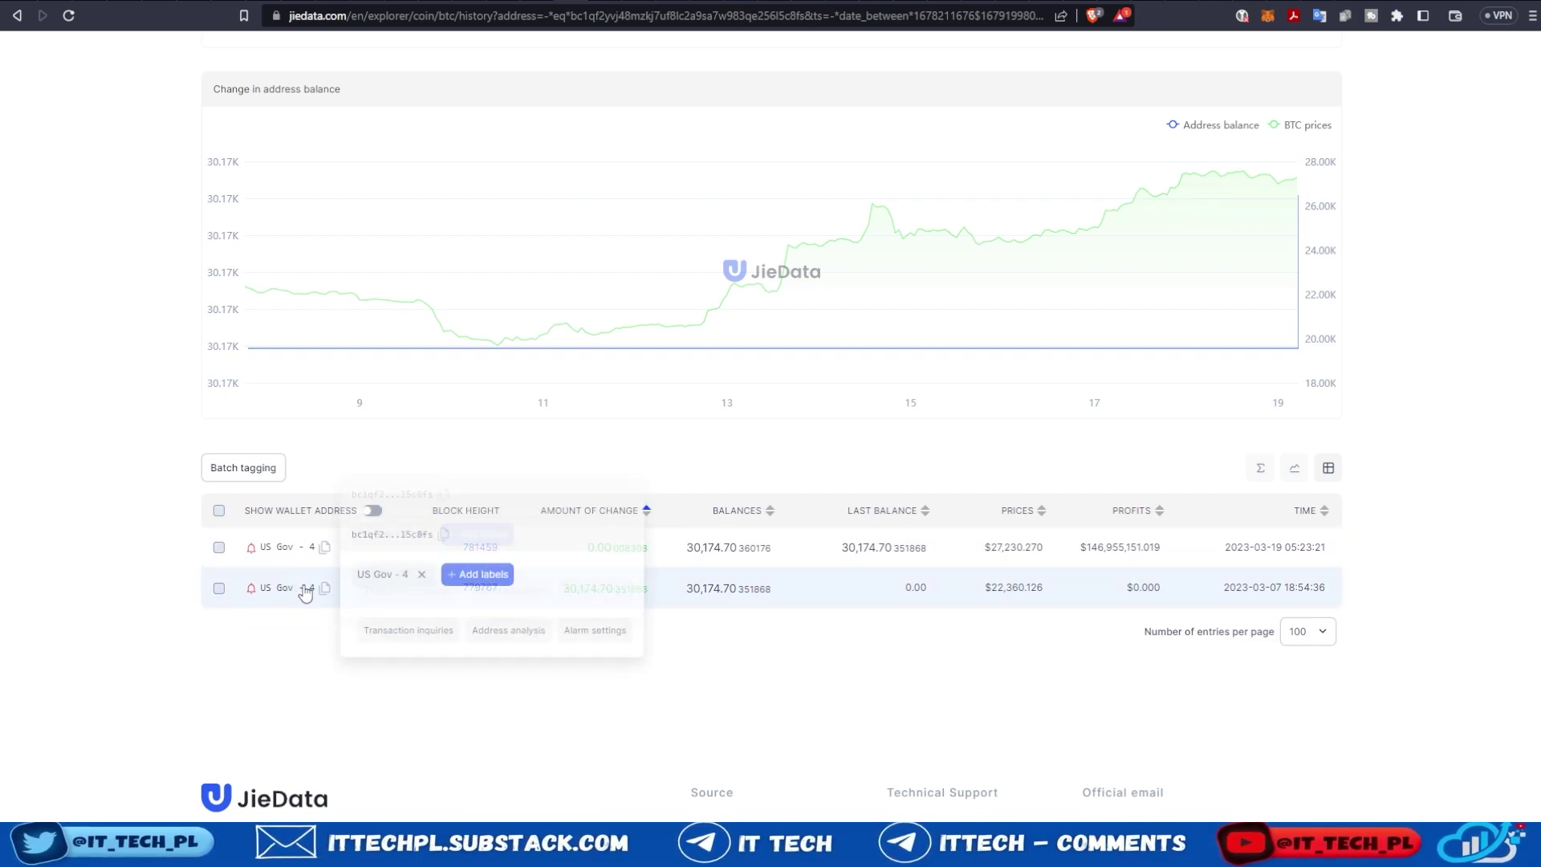
# Search the bc1qe7nk2… address and confirm its US Gov - 5 label with 8,999.90 BTC deposit
pyautogui.moveTo(268, 534)
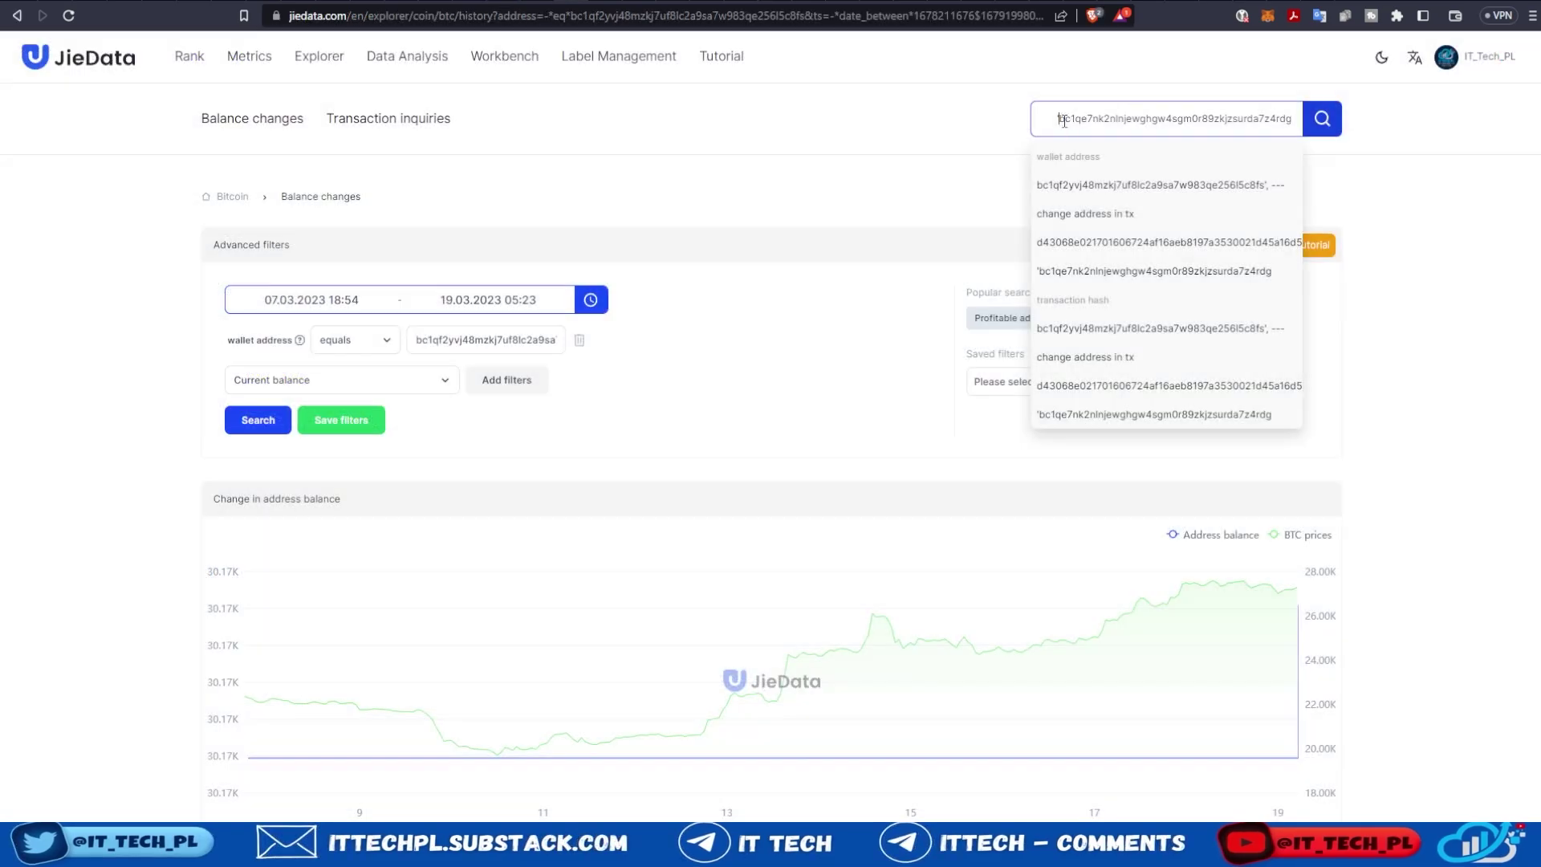
pyautogui.press('Return')
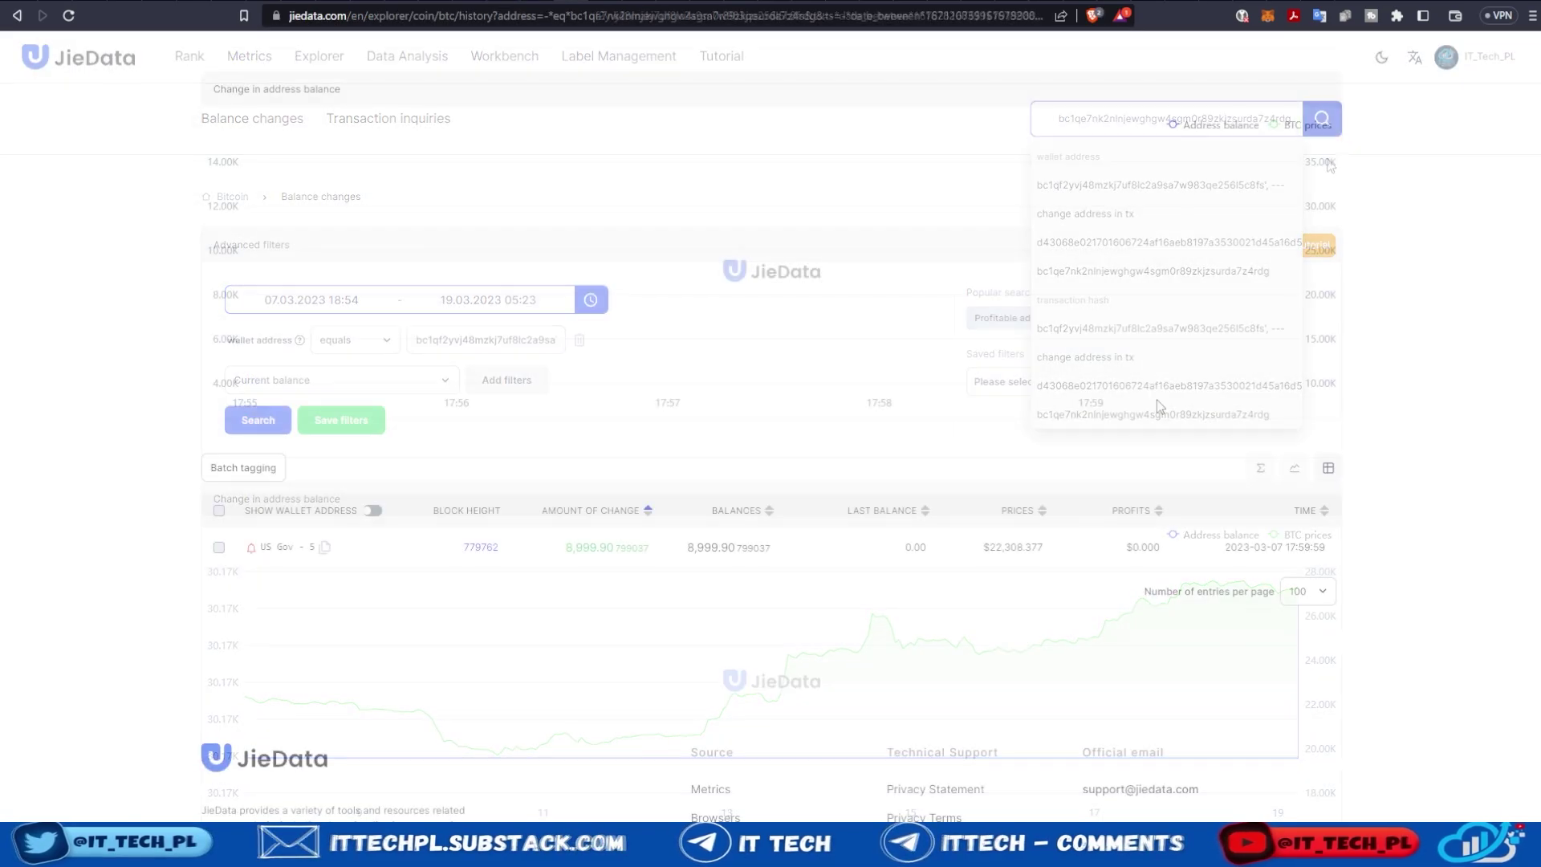
pyautogui.scroll(-5, 1157, 399)
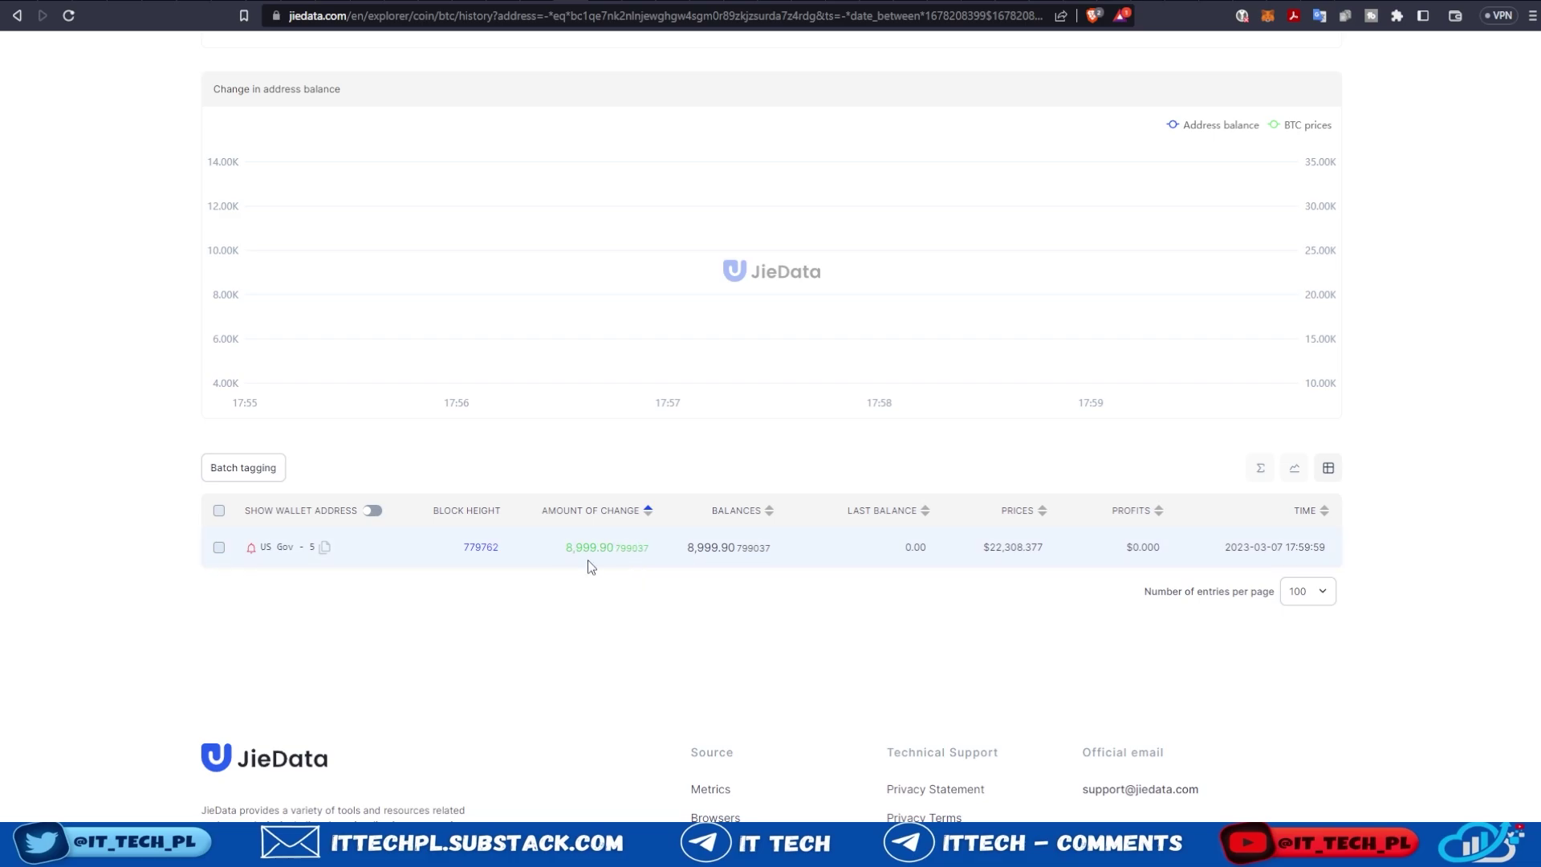
pyautogui.moveTo(320, 533)
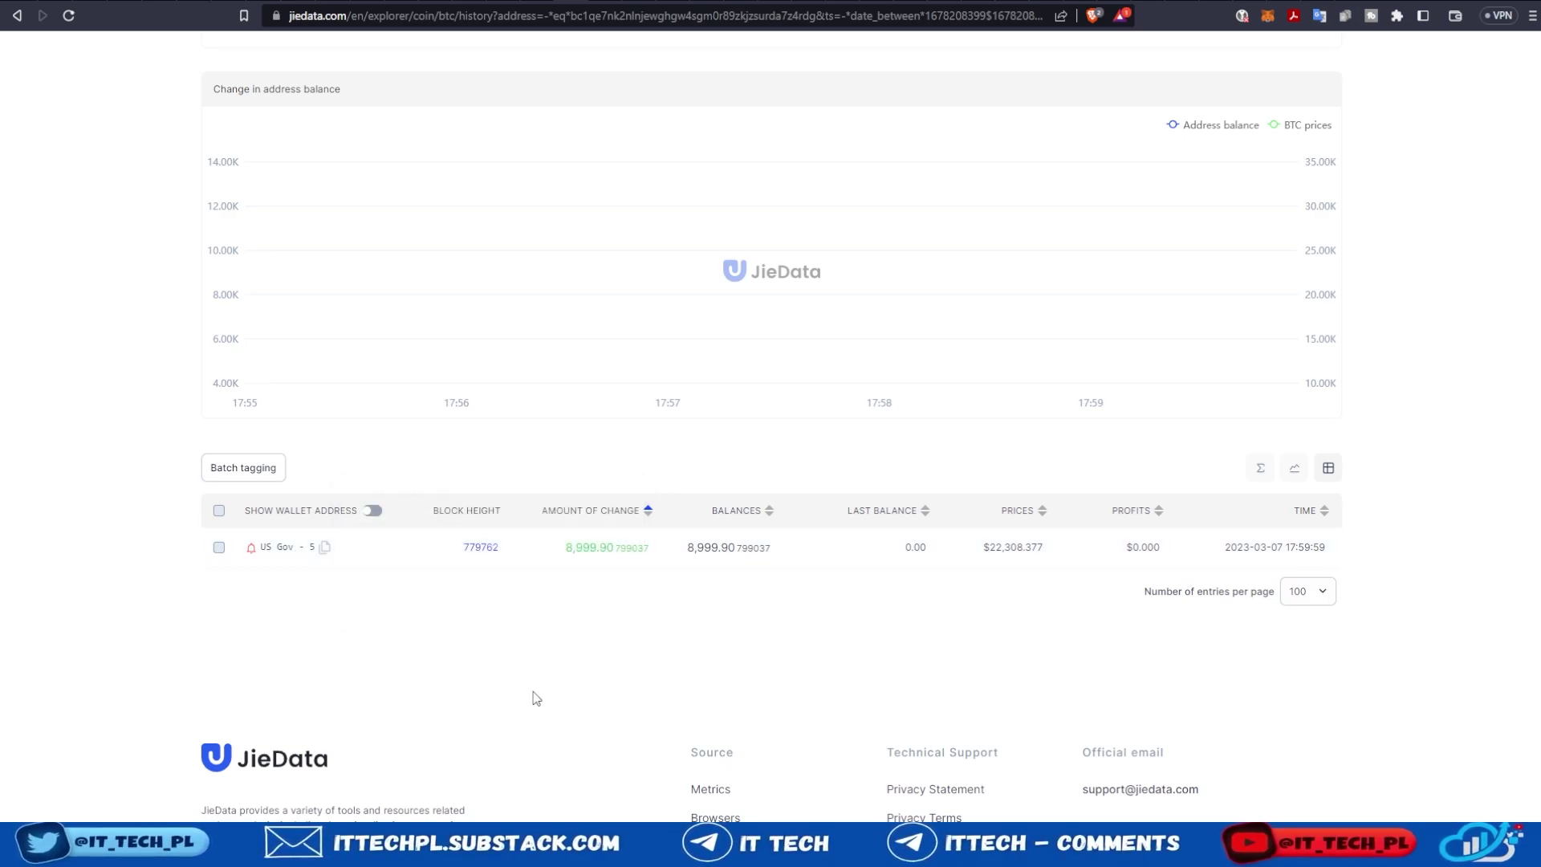
pyautogui.scroll(4, 459, 662)
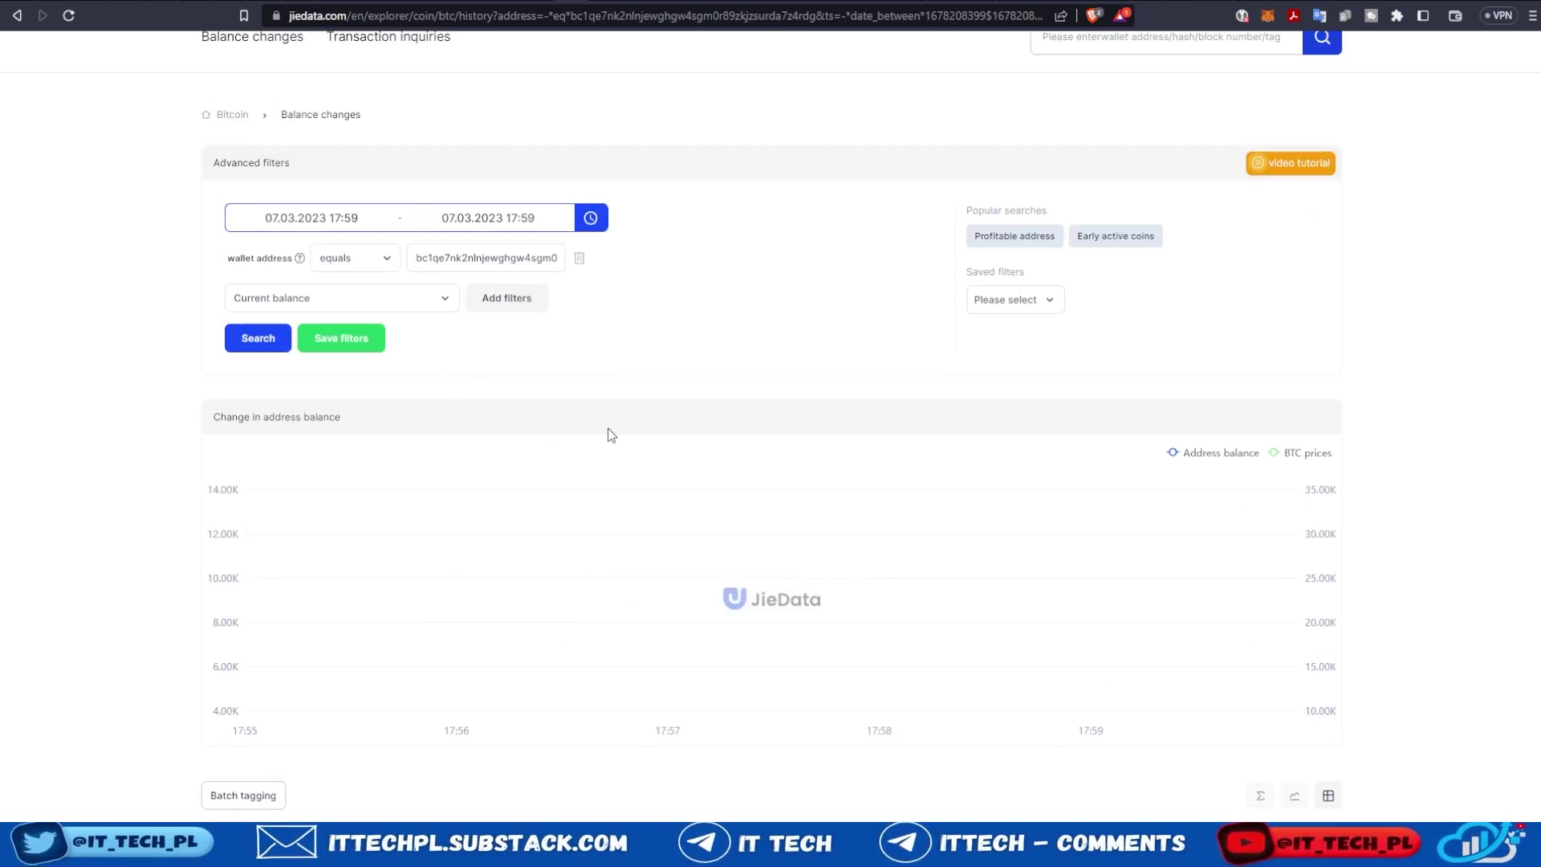
pyautogui.scroll(2, 608, 433)
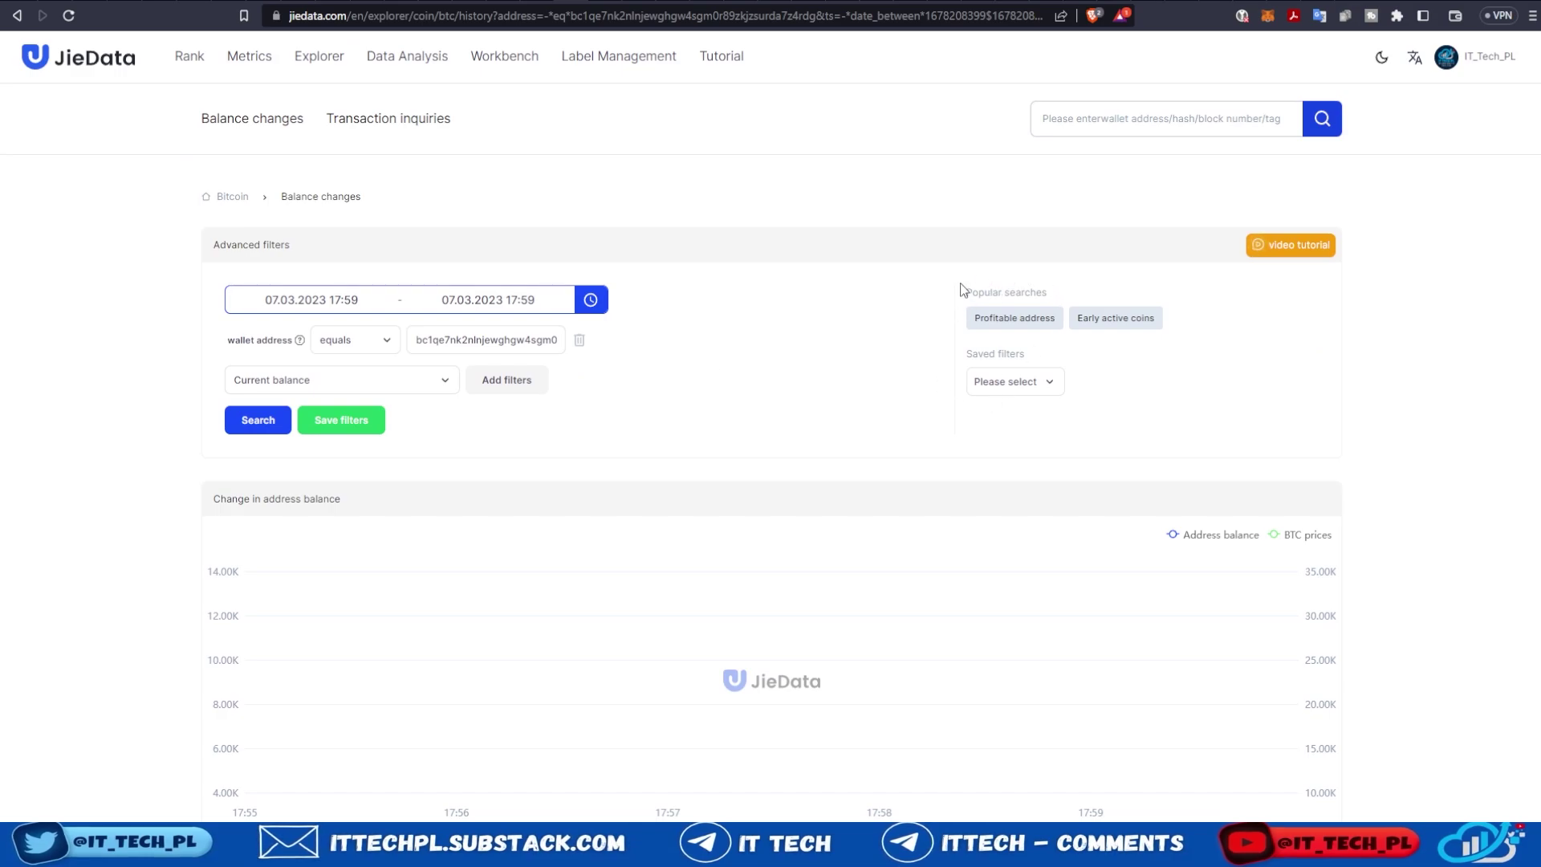
# In Label Management, expand the US GOV group and select the US gov - 1 label
pyautogui.click(611, 57)
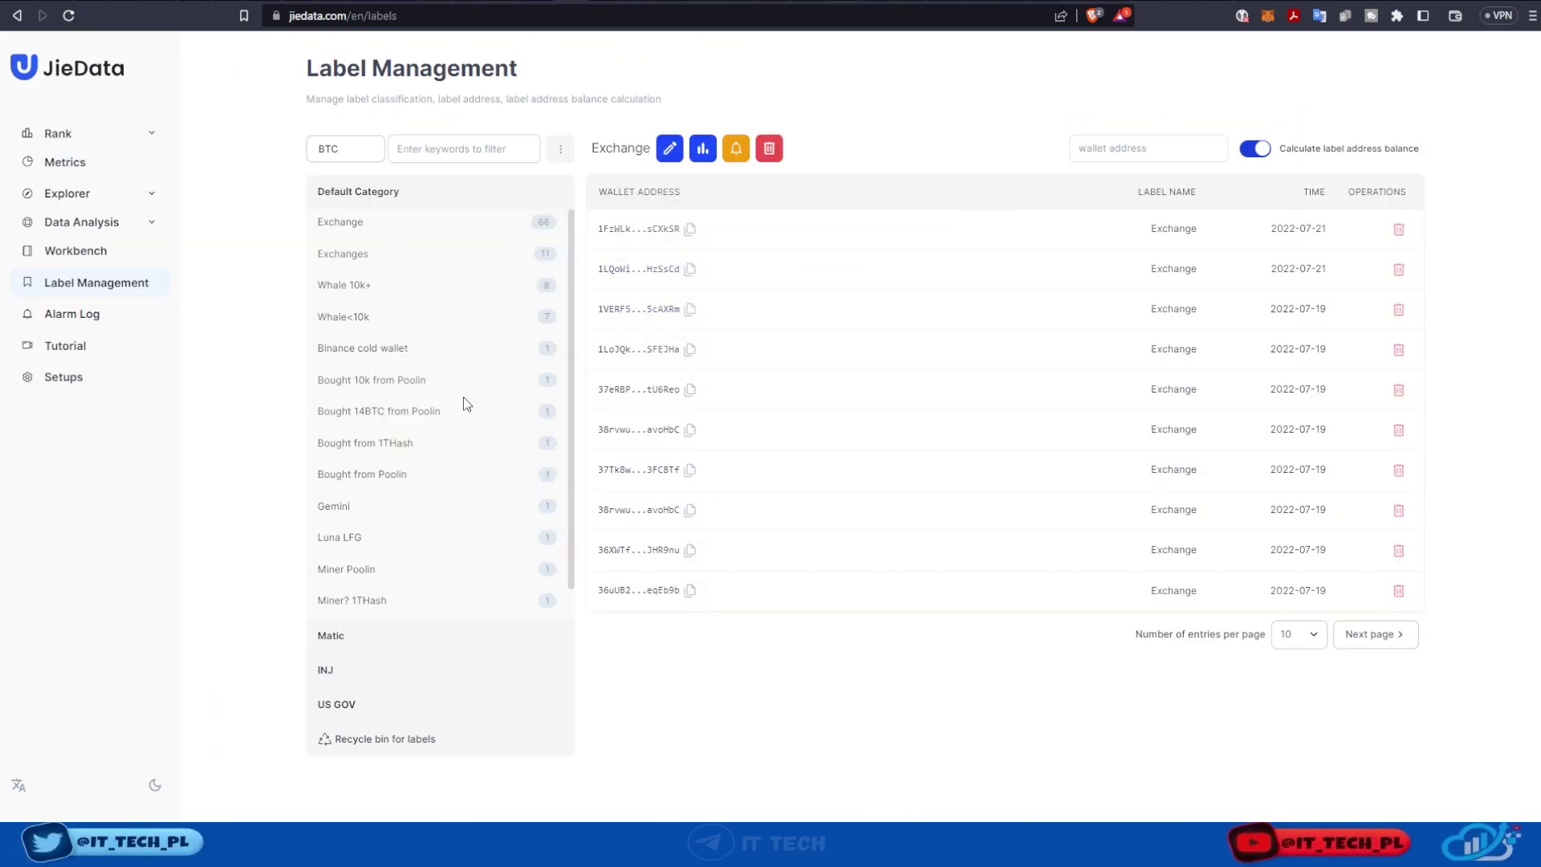
pyautogui.moveTo(444, 720)
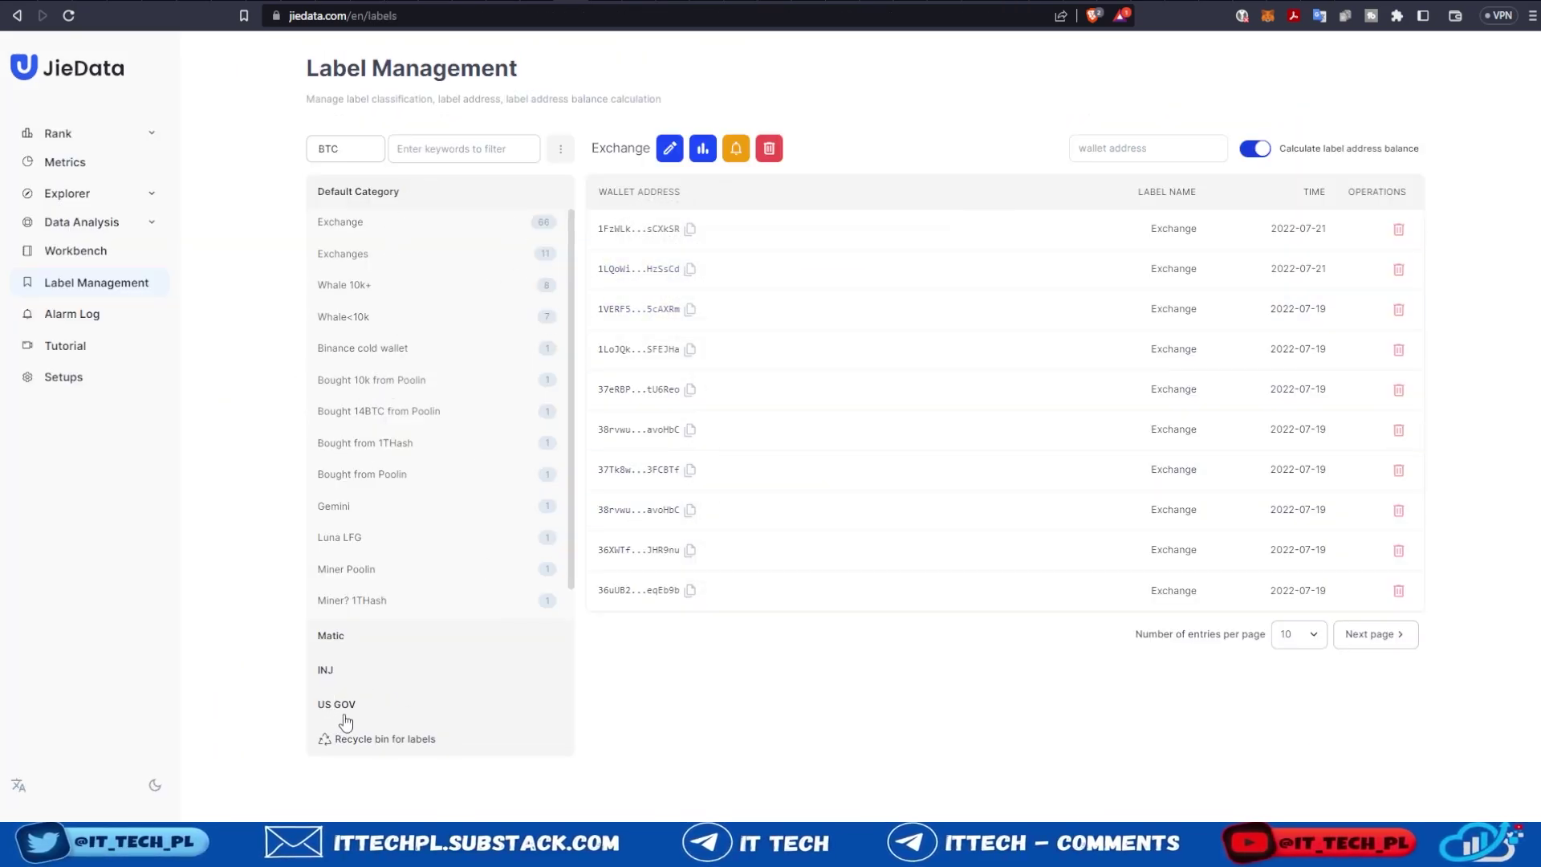
pyautogui.click(560, 149)
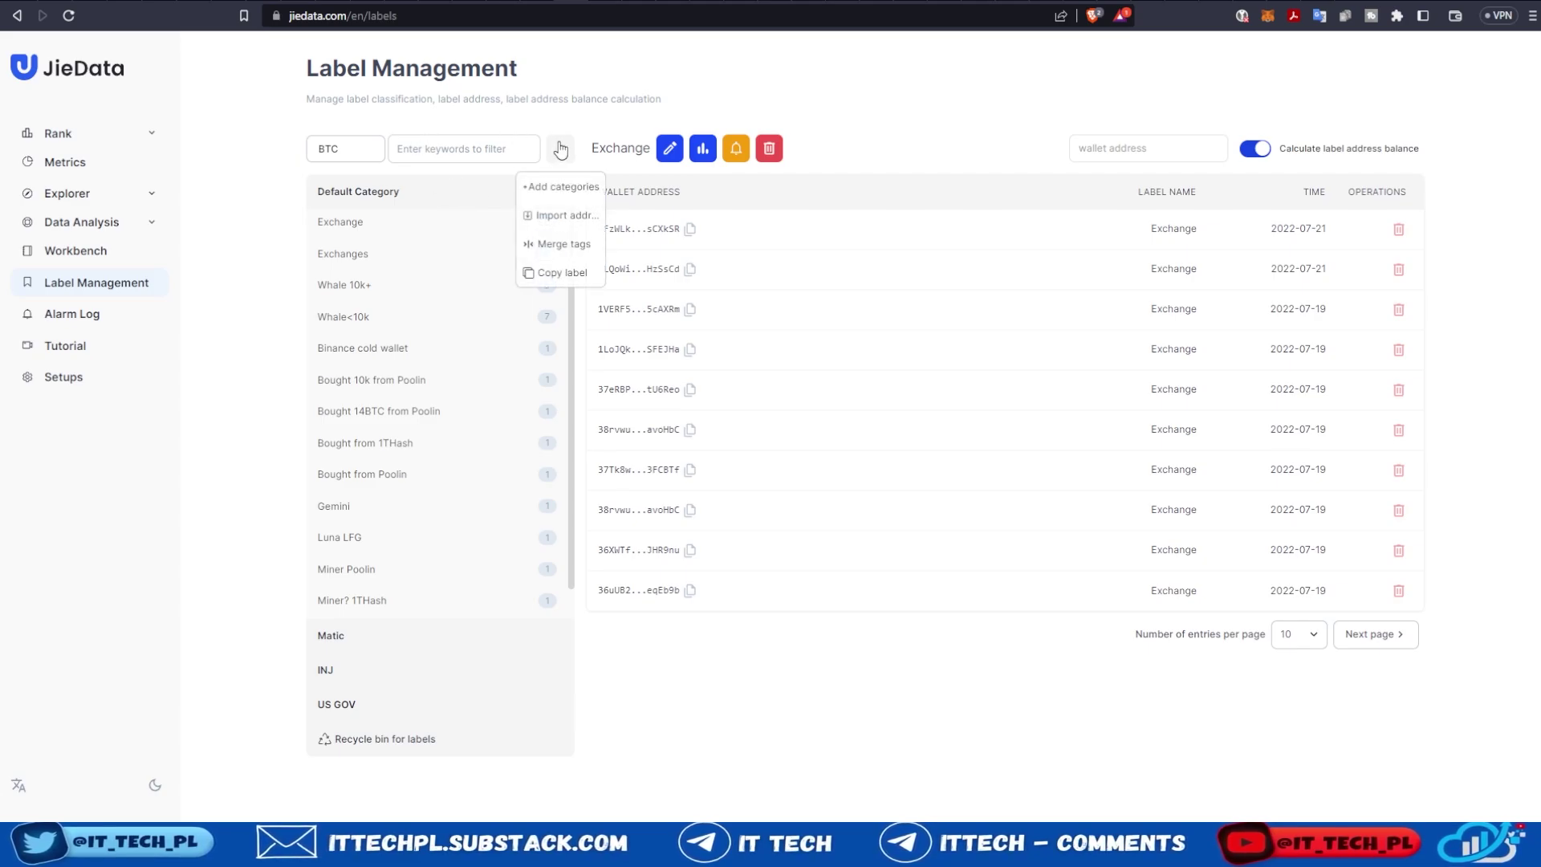
pyautogui.click(337, 704)
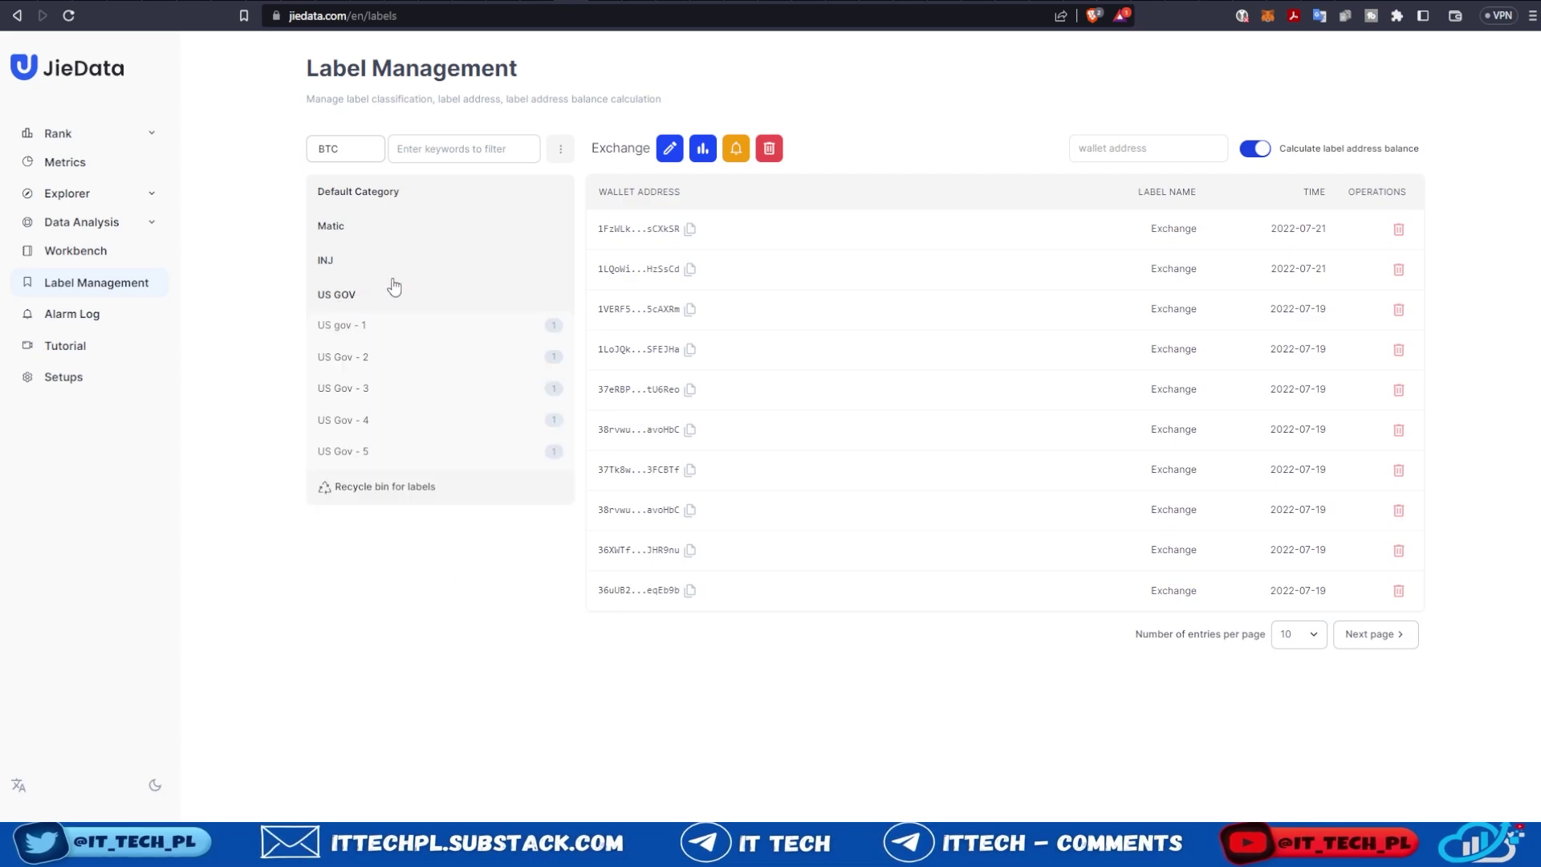
pyautogui.click(353, 325)
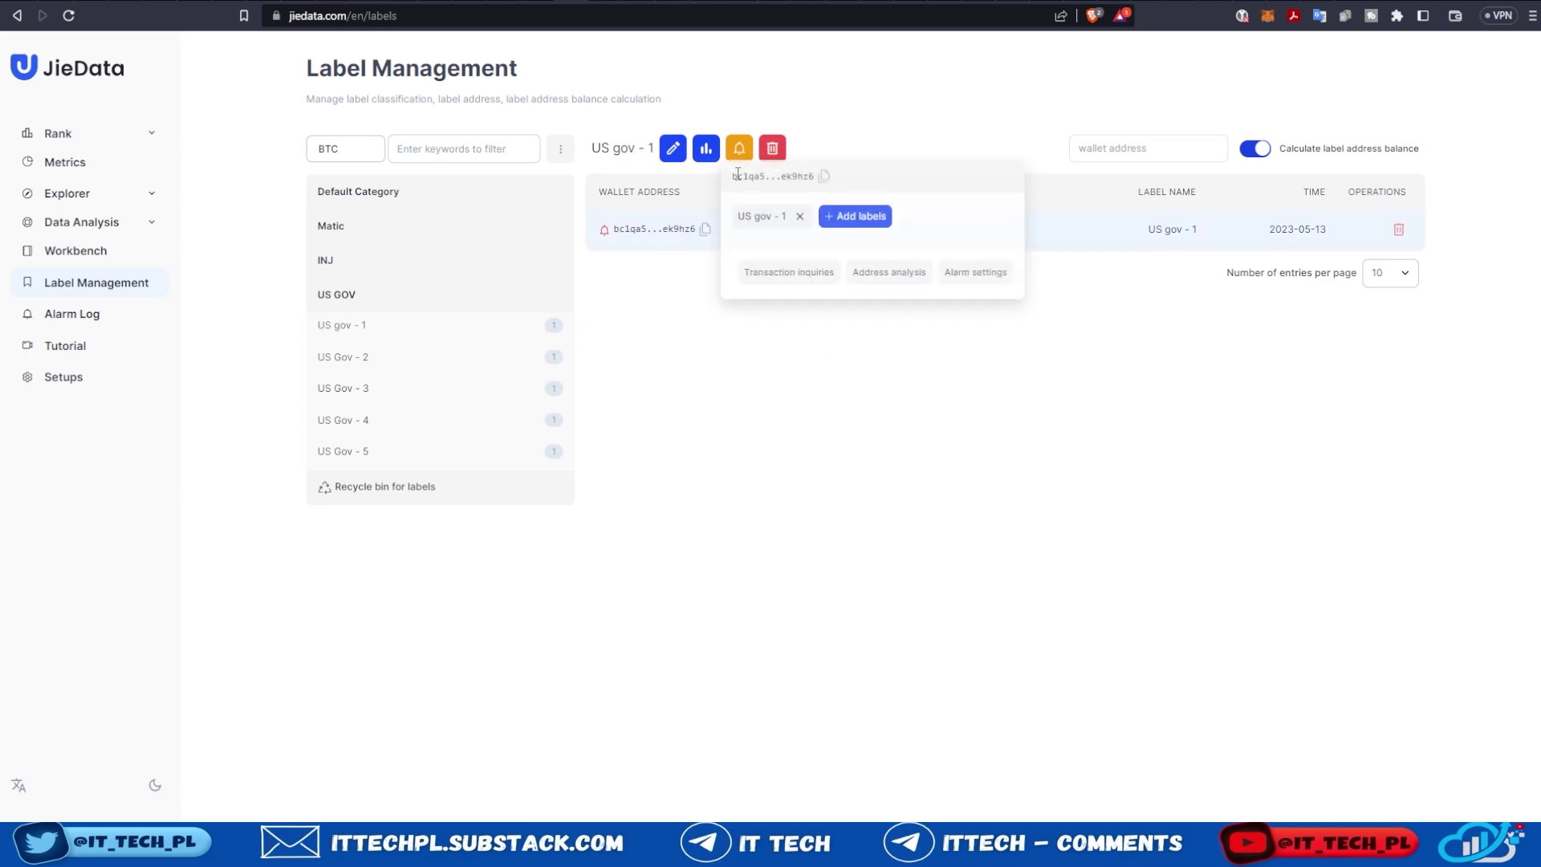
# Start a Tag balance change alert for US gov - 1 from its alert options
pyautogui.click(739, 148)
pyautogui.click(740, 148)
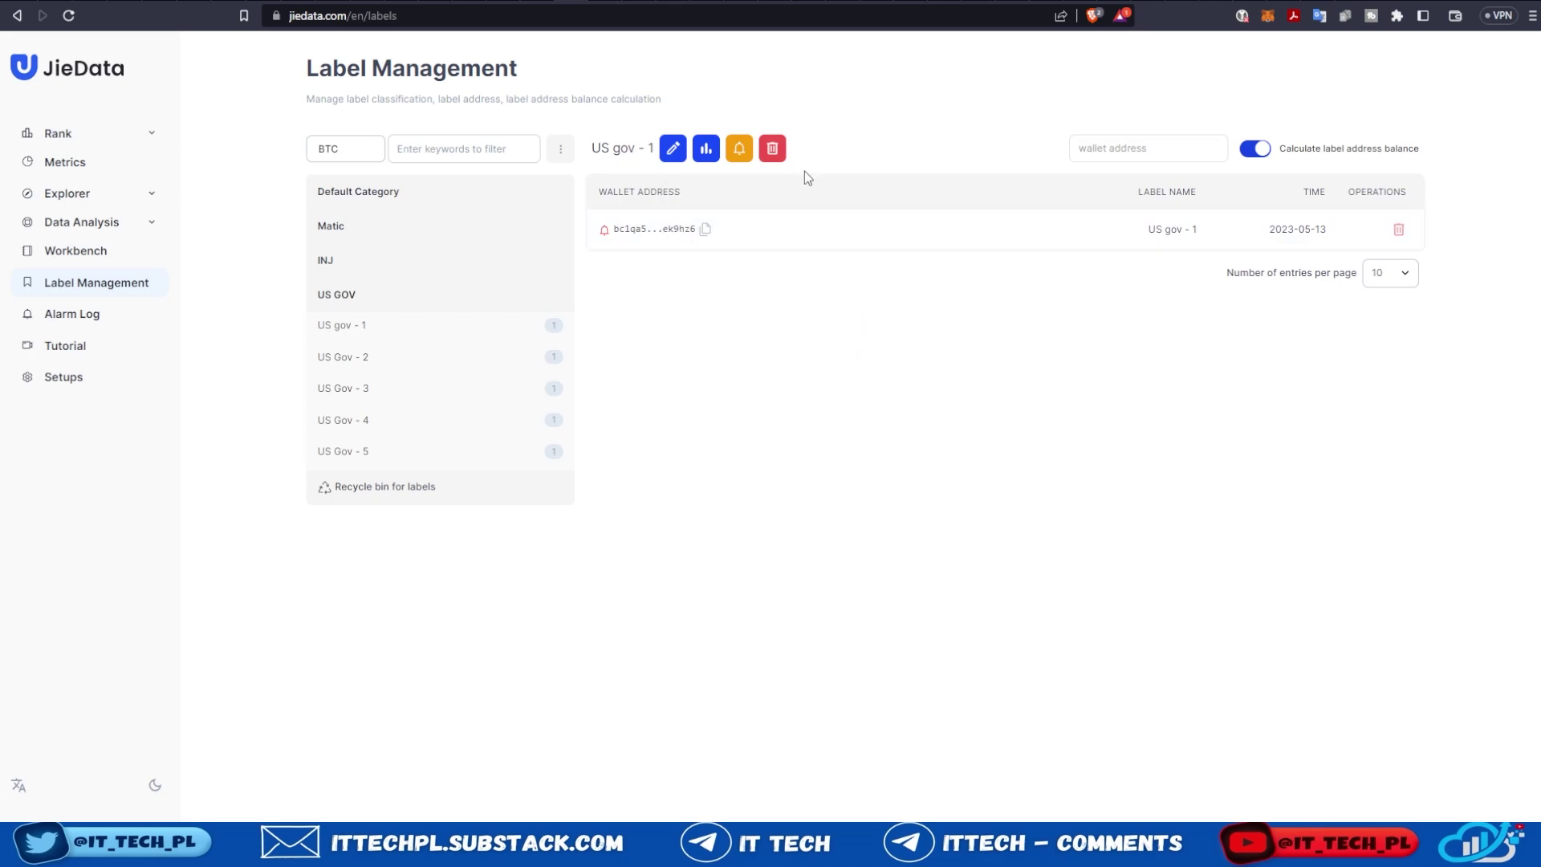
pyautogui.moveTo(739, 149)
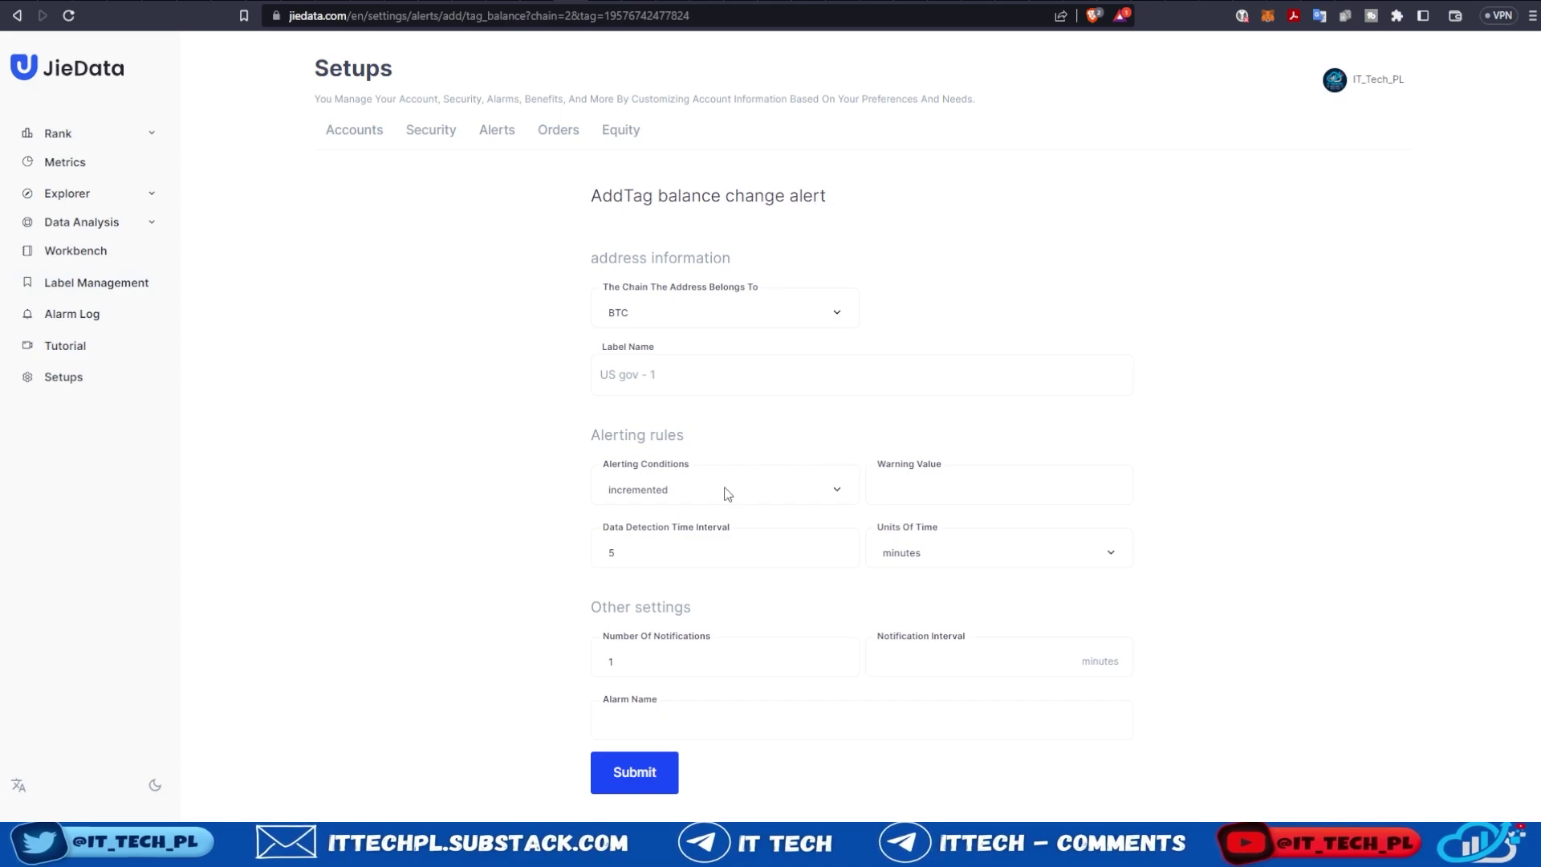
# Set the alerting condition to reductions with a warning value of 10
pyautogui.click(727, 495)
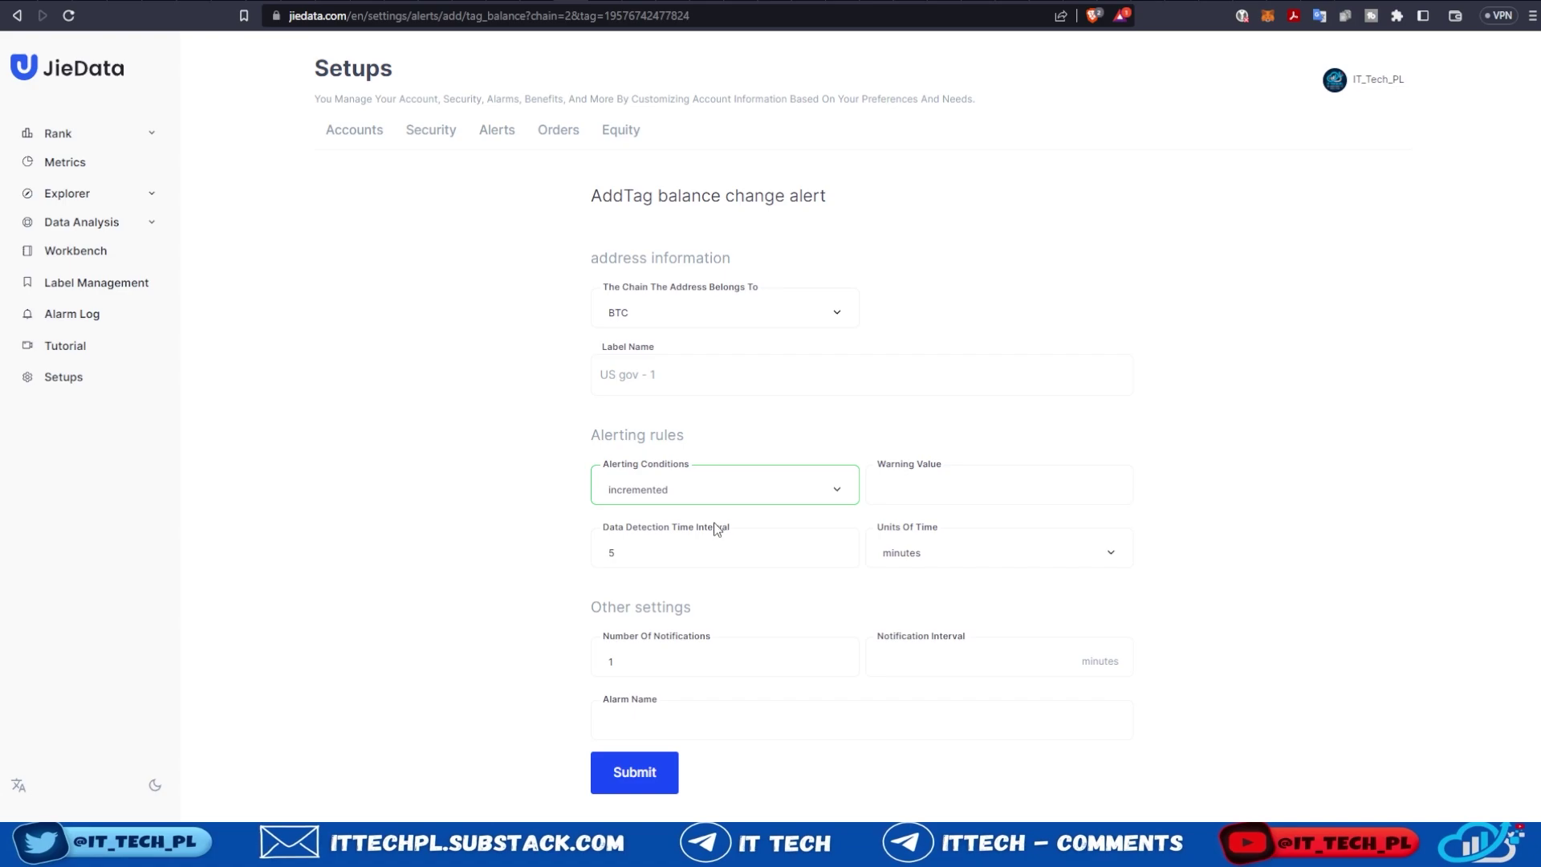
pyautogui.press('Down')
pyautogui.press('Tab')
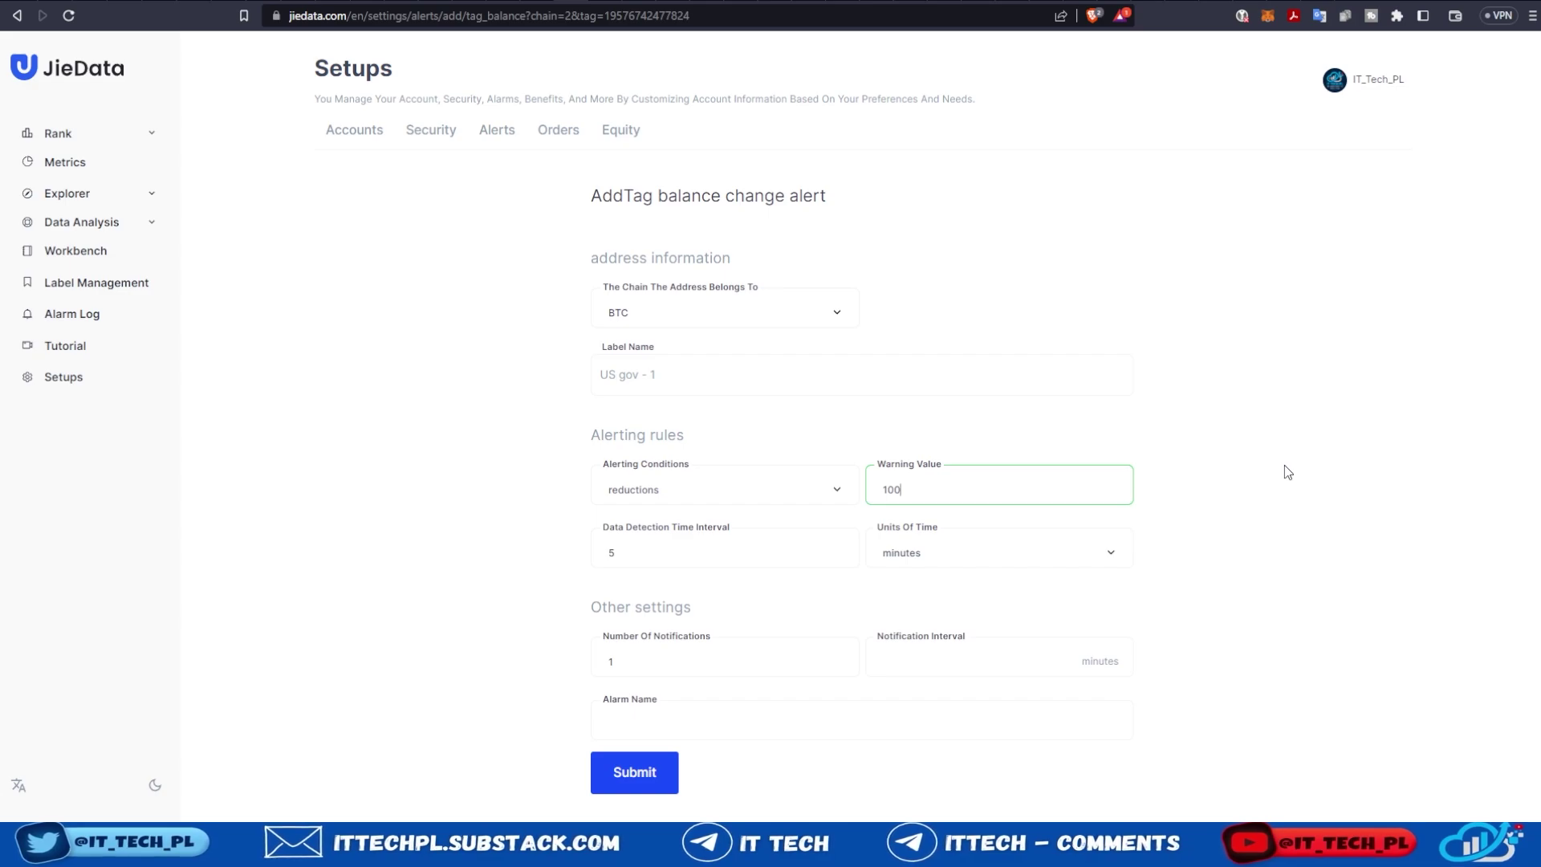
pyautogui.press('BackSpace')
pyautogui.write('0')
pyautogui.press('BackSpace')
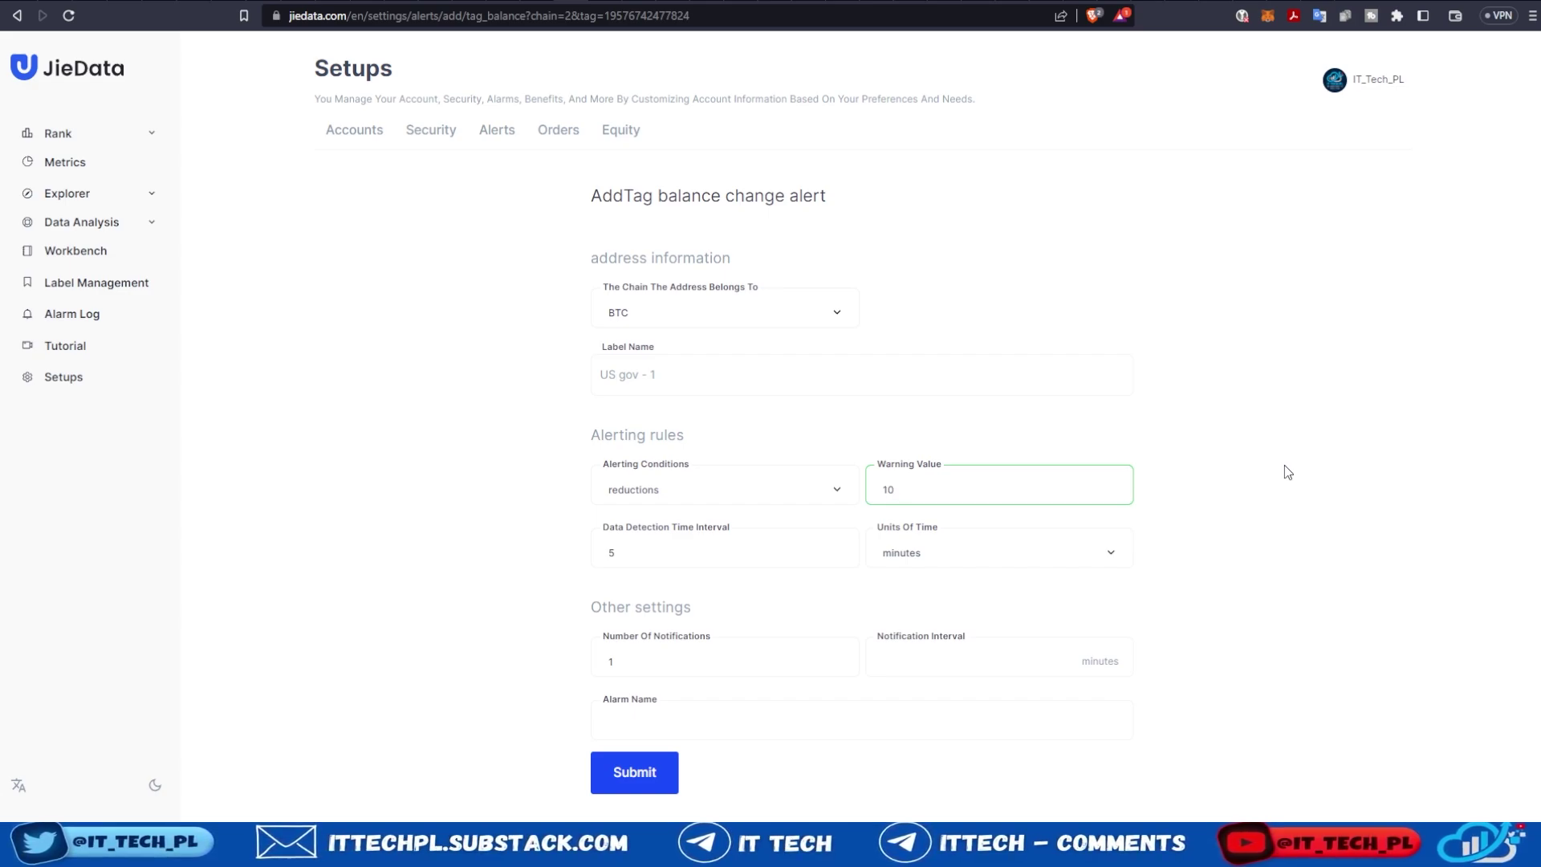
pyautogui.click(1517, 465)
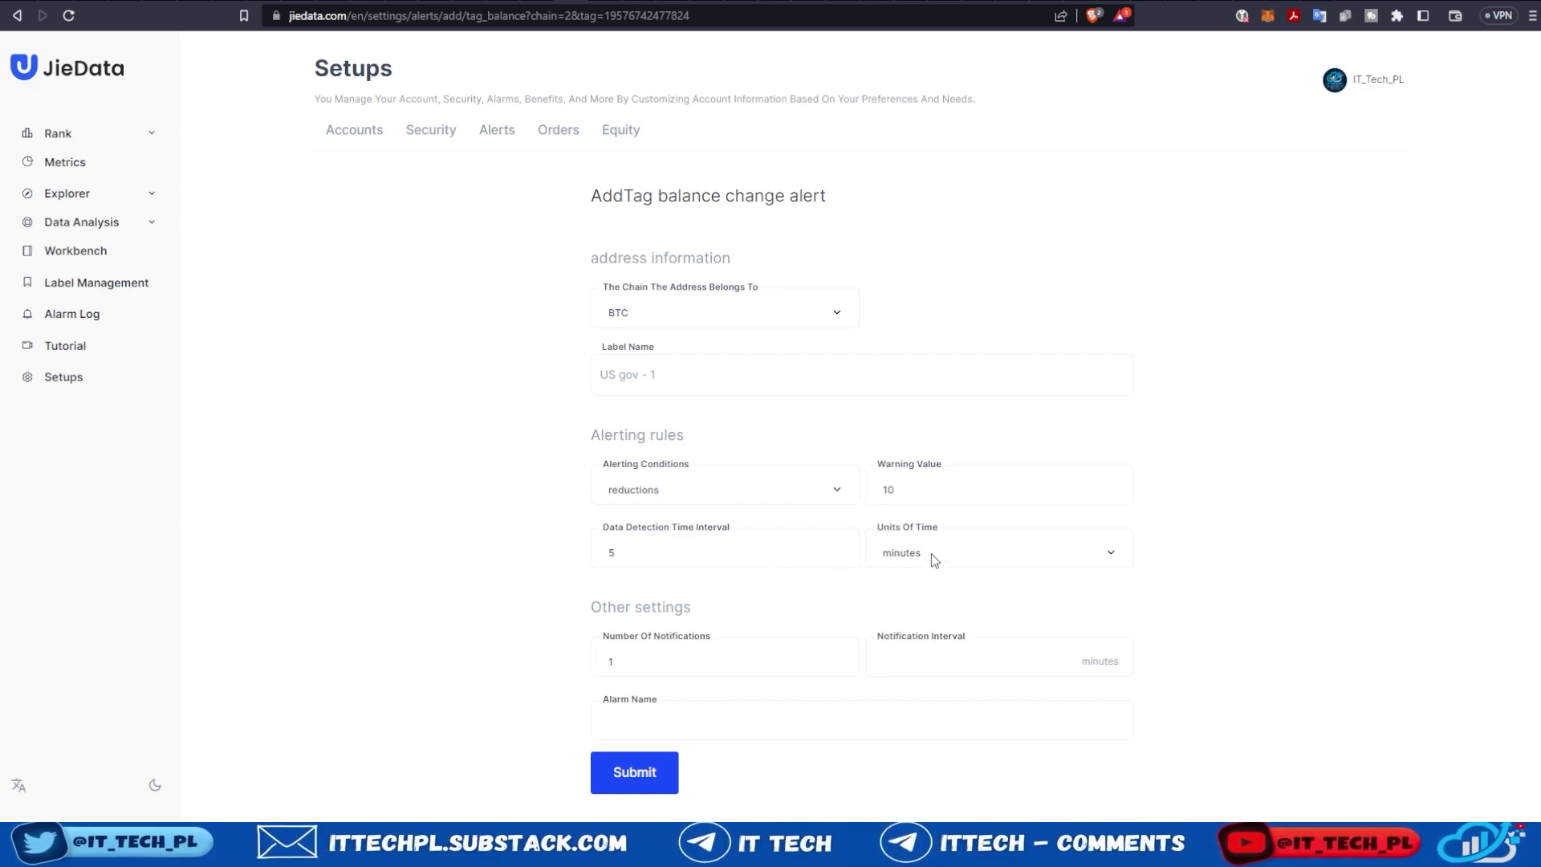
# Use a 5-minute notification interval, name the alarm 'Rząd USA sprzedaje - adres 1', and submit
pyautogui.click(987, 651)
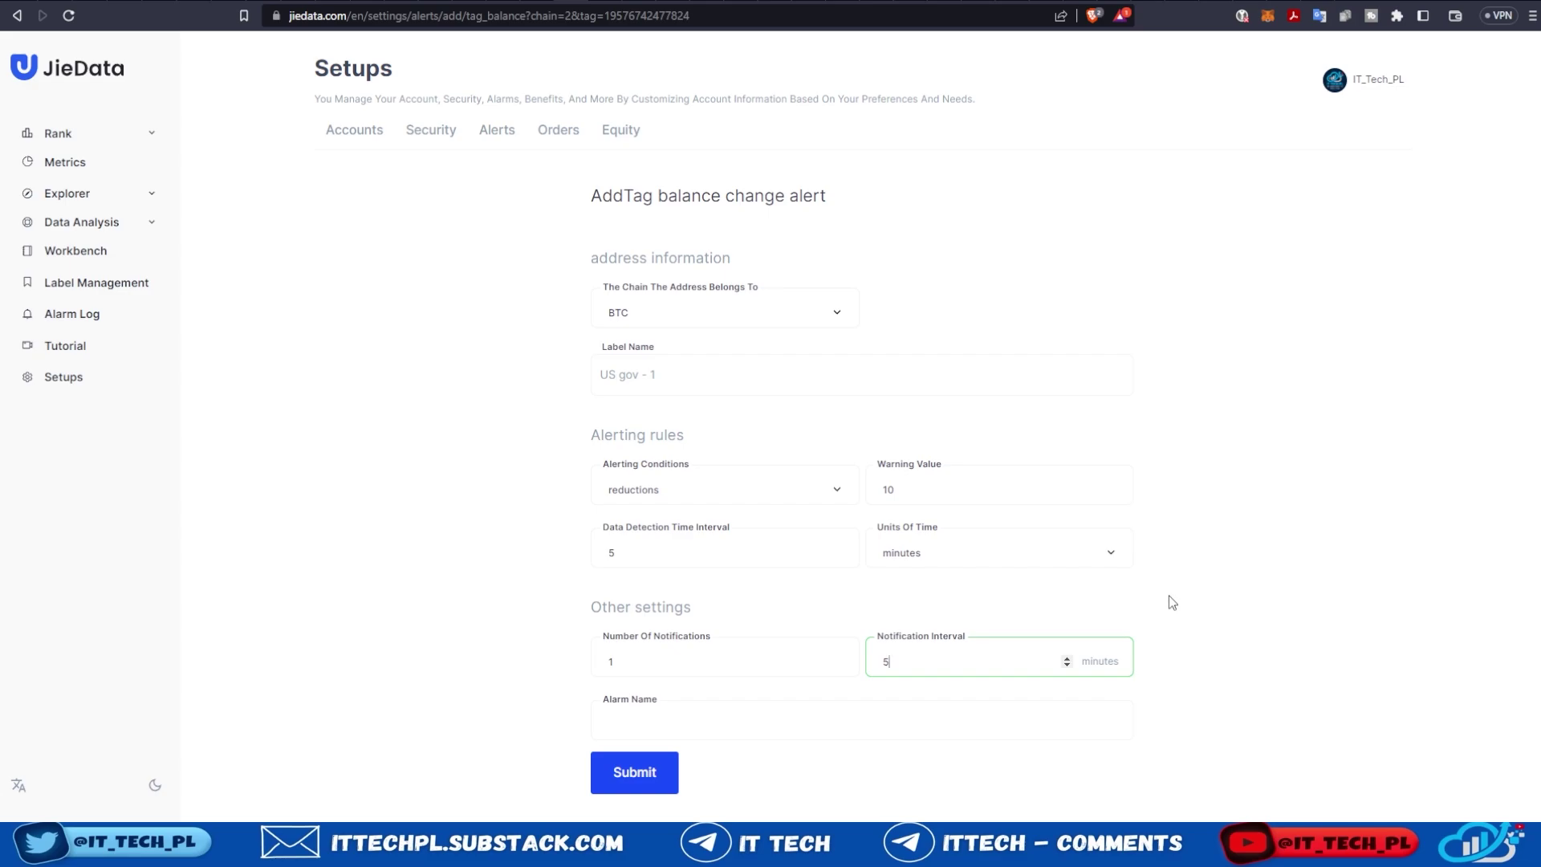
pyautogui.scroll(-1, 1169, 561)
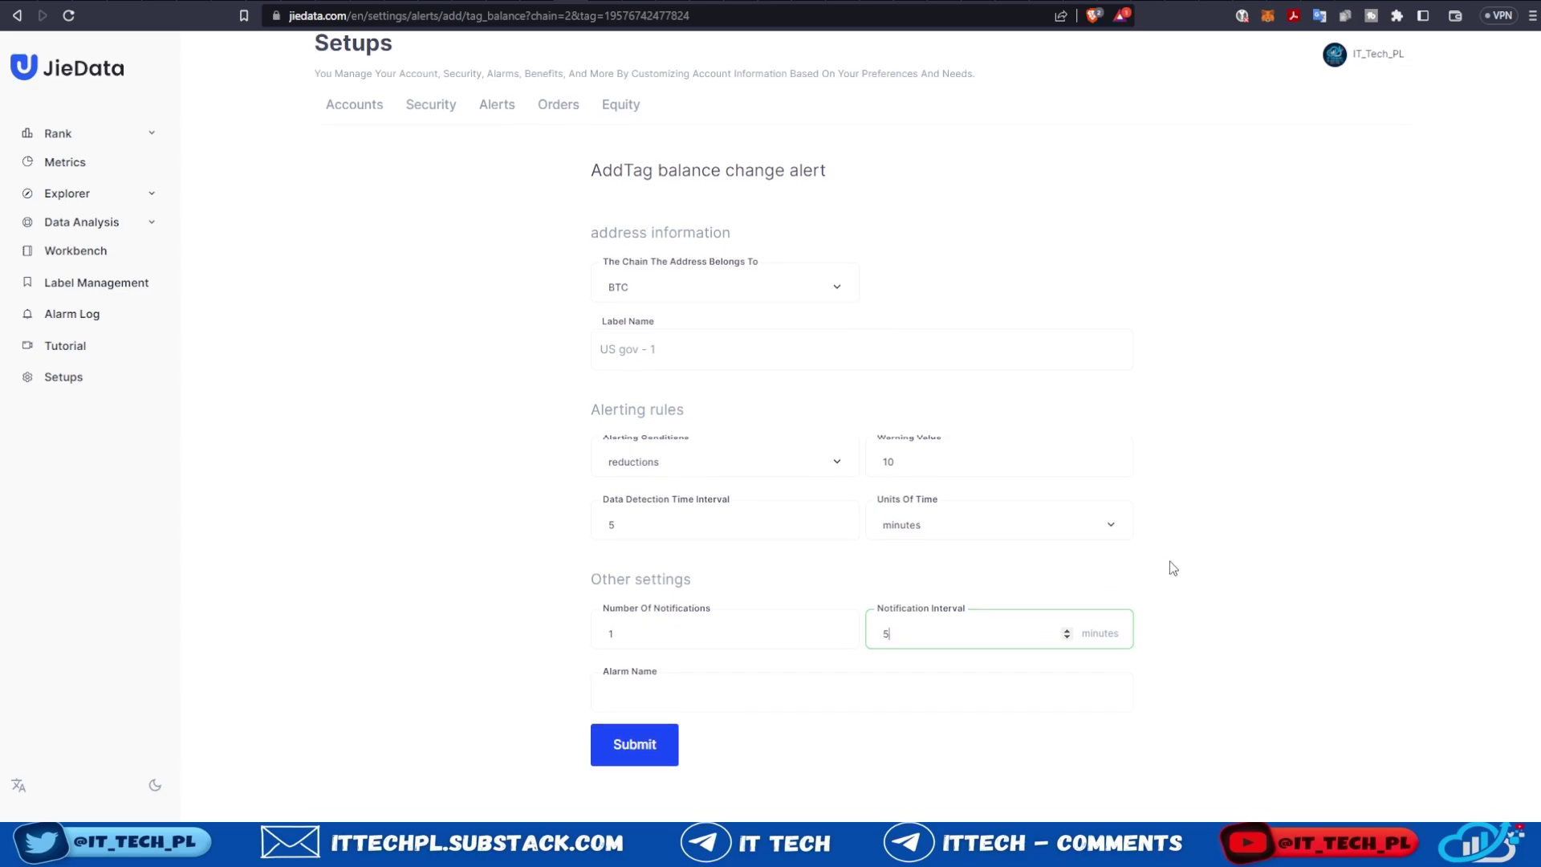
pyautogui.click(672, 692)
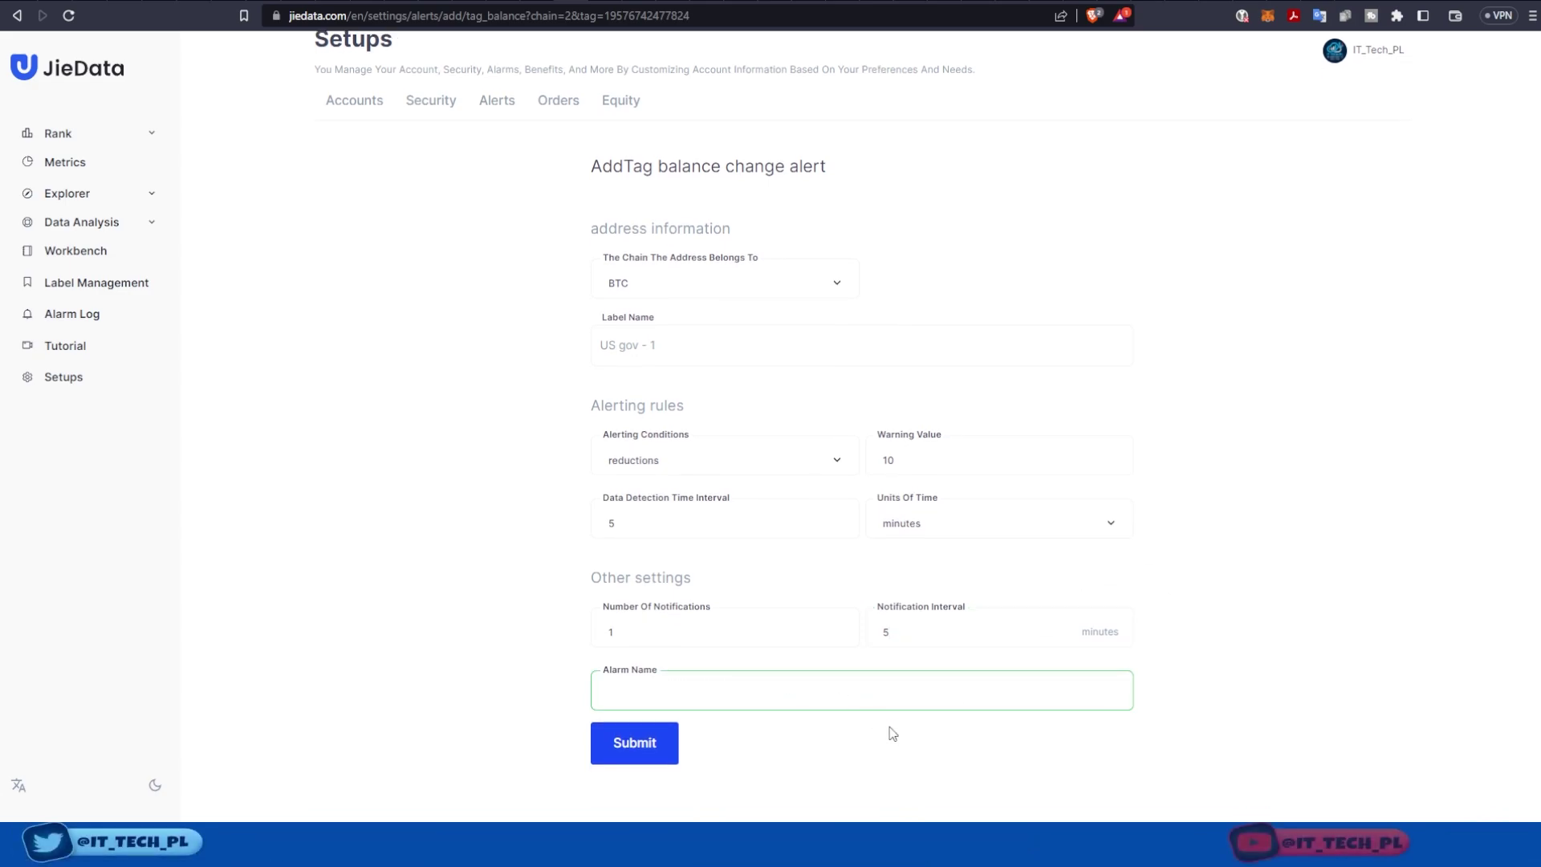
pyautogui.write('rZA')
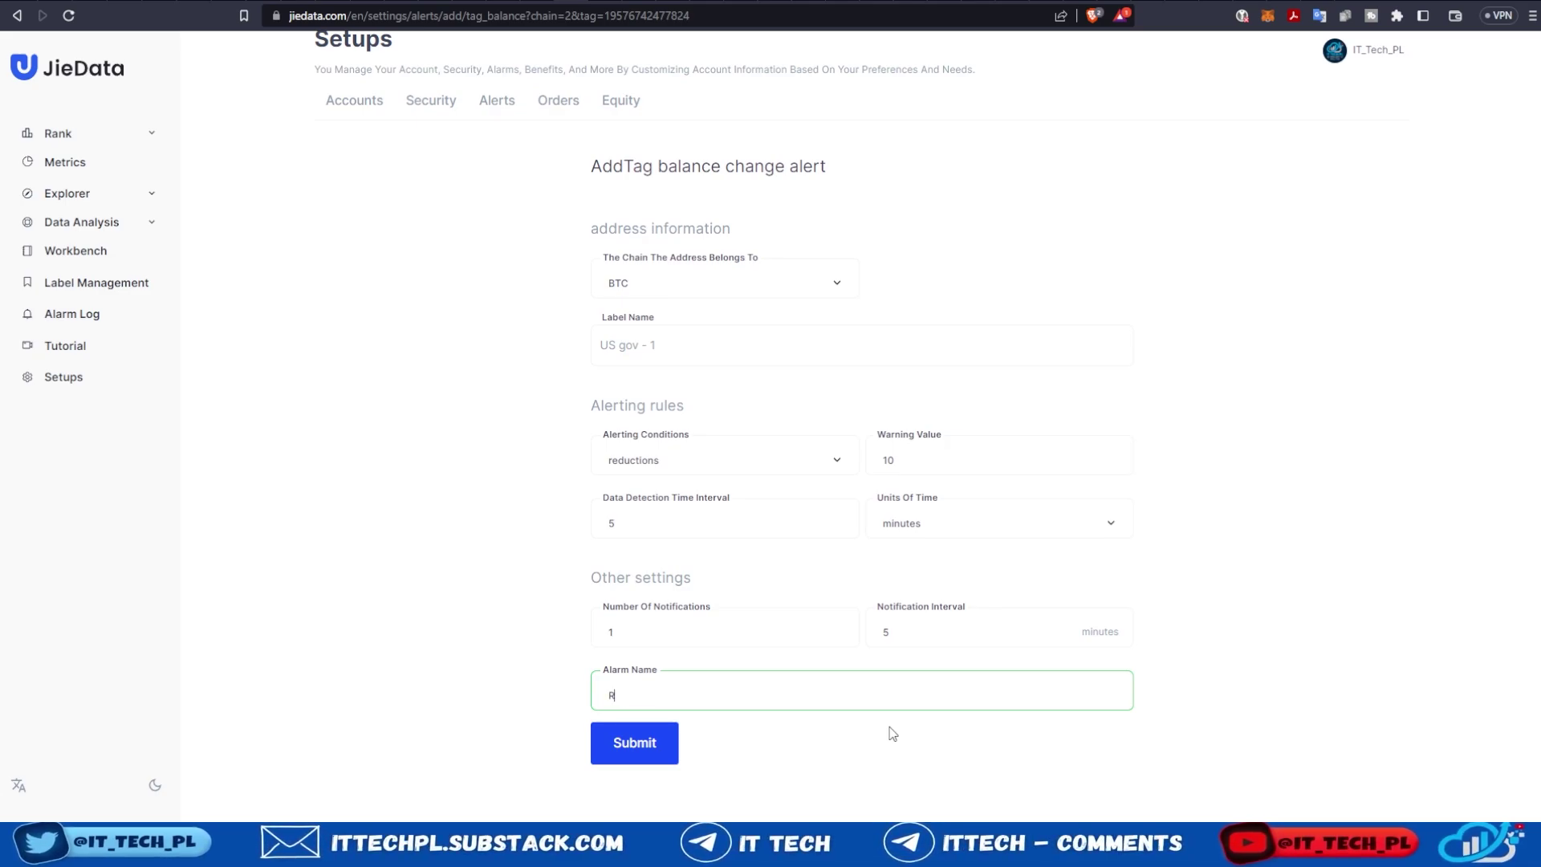
pyautogui.write('d USA sprzedaje - adres 1')
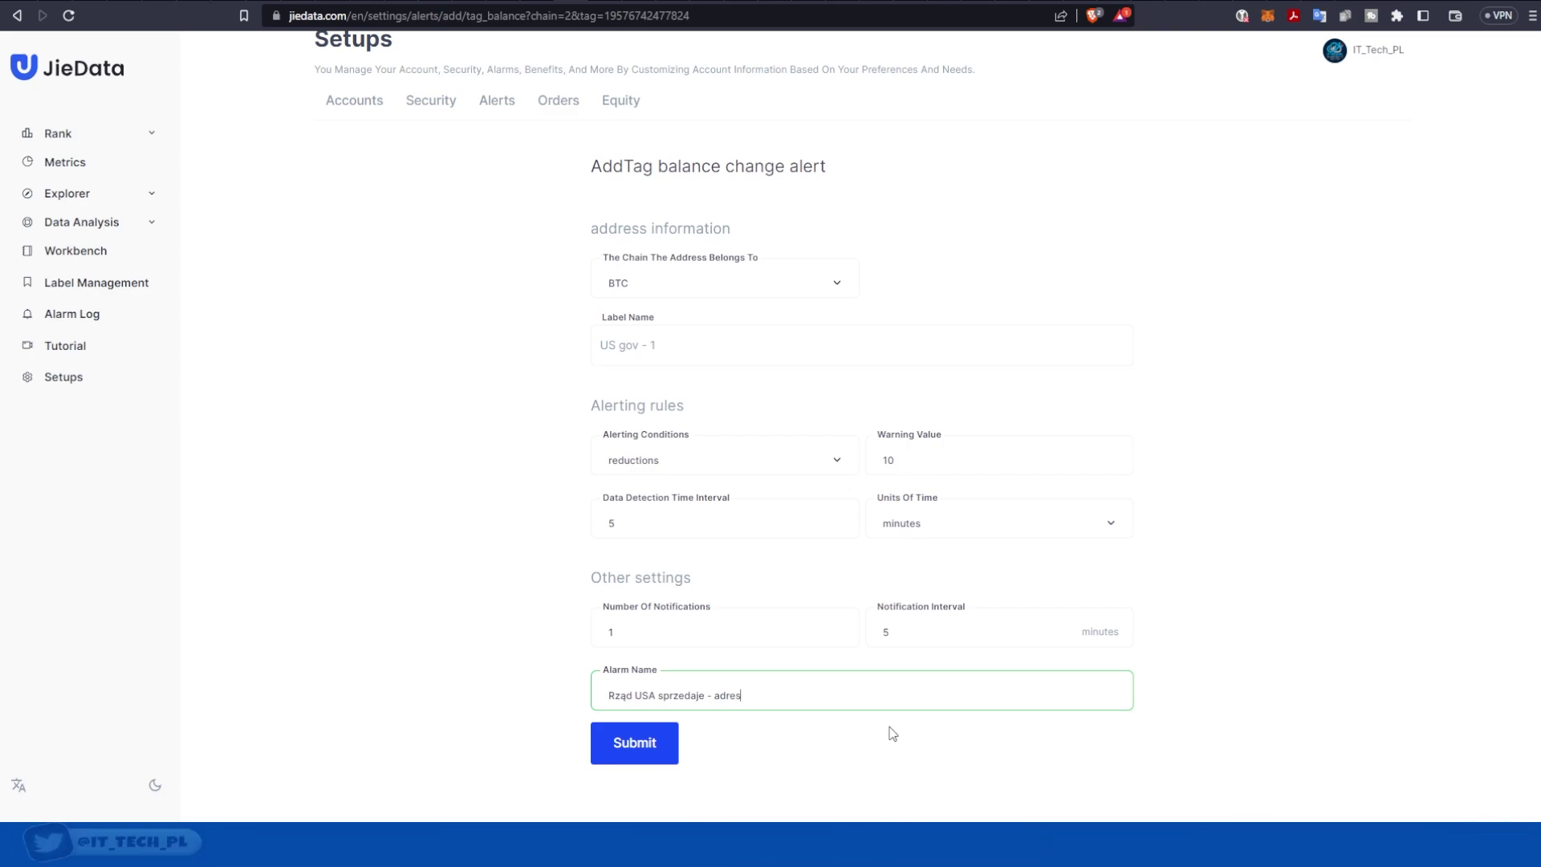
pyautogui.click(650, 742)
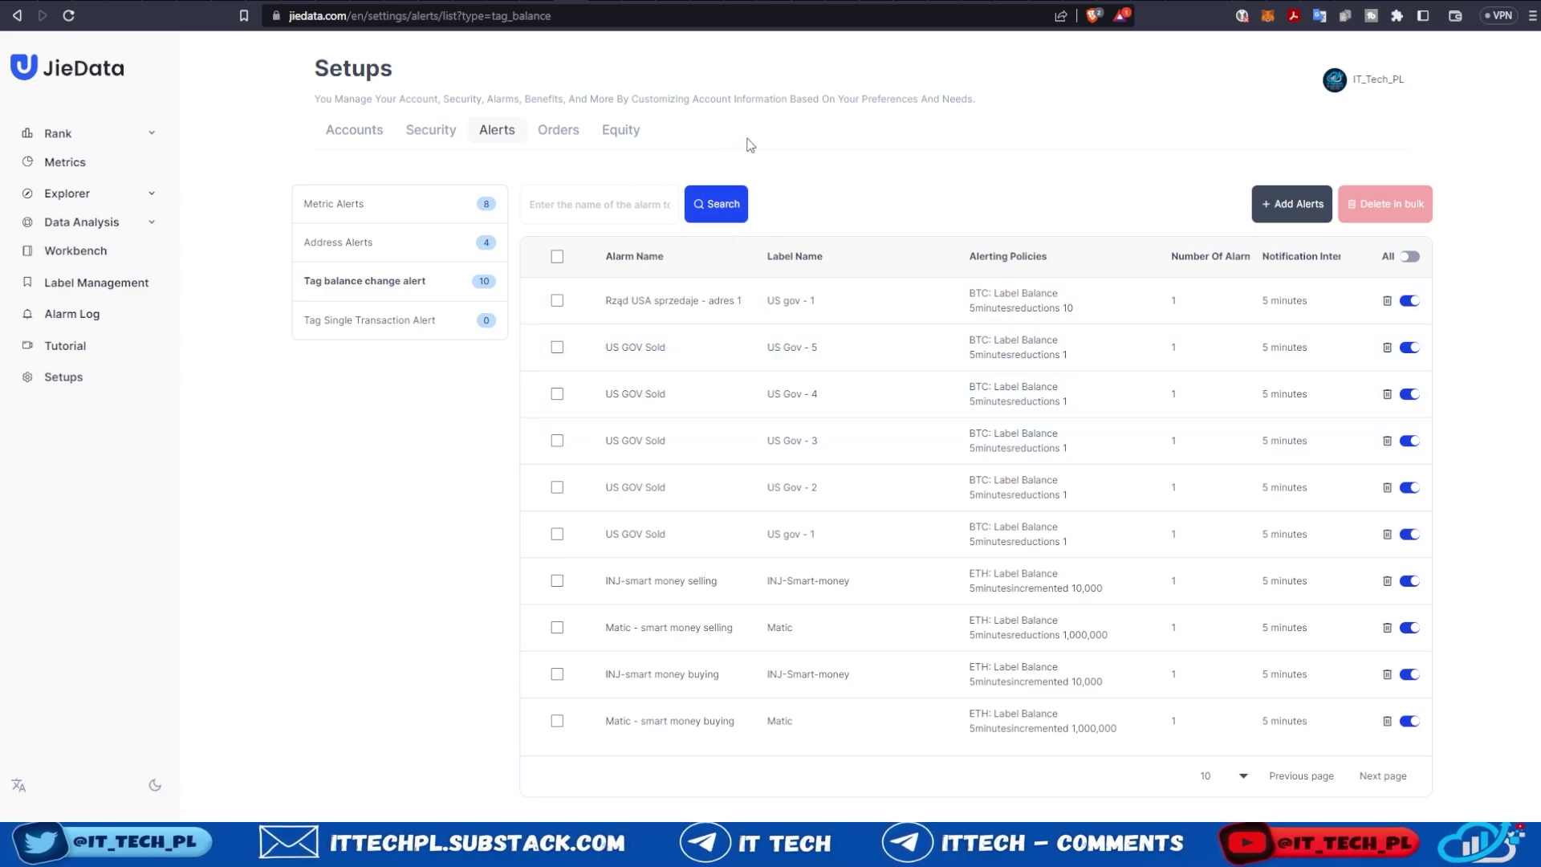
# Go from the alert list back to Label Management and expand the US GOV group
pyautogui.click(72, 314)
pyautogui.click(96, 283)
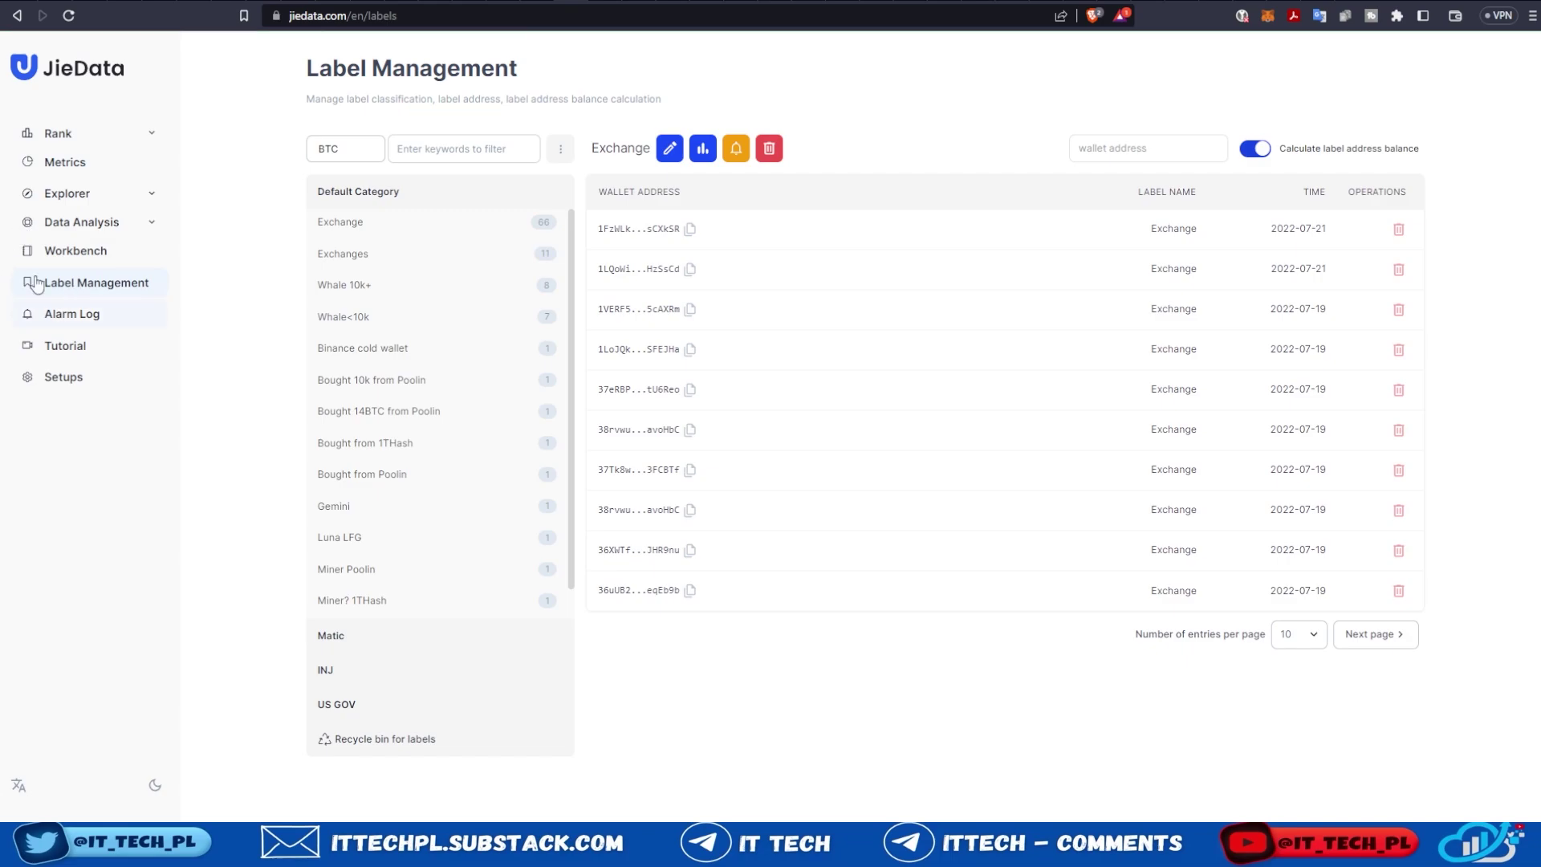
pyautogui.click(352, 705)
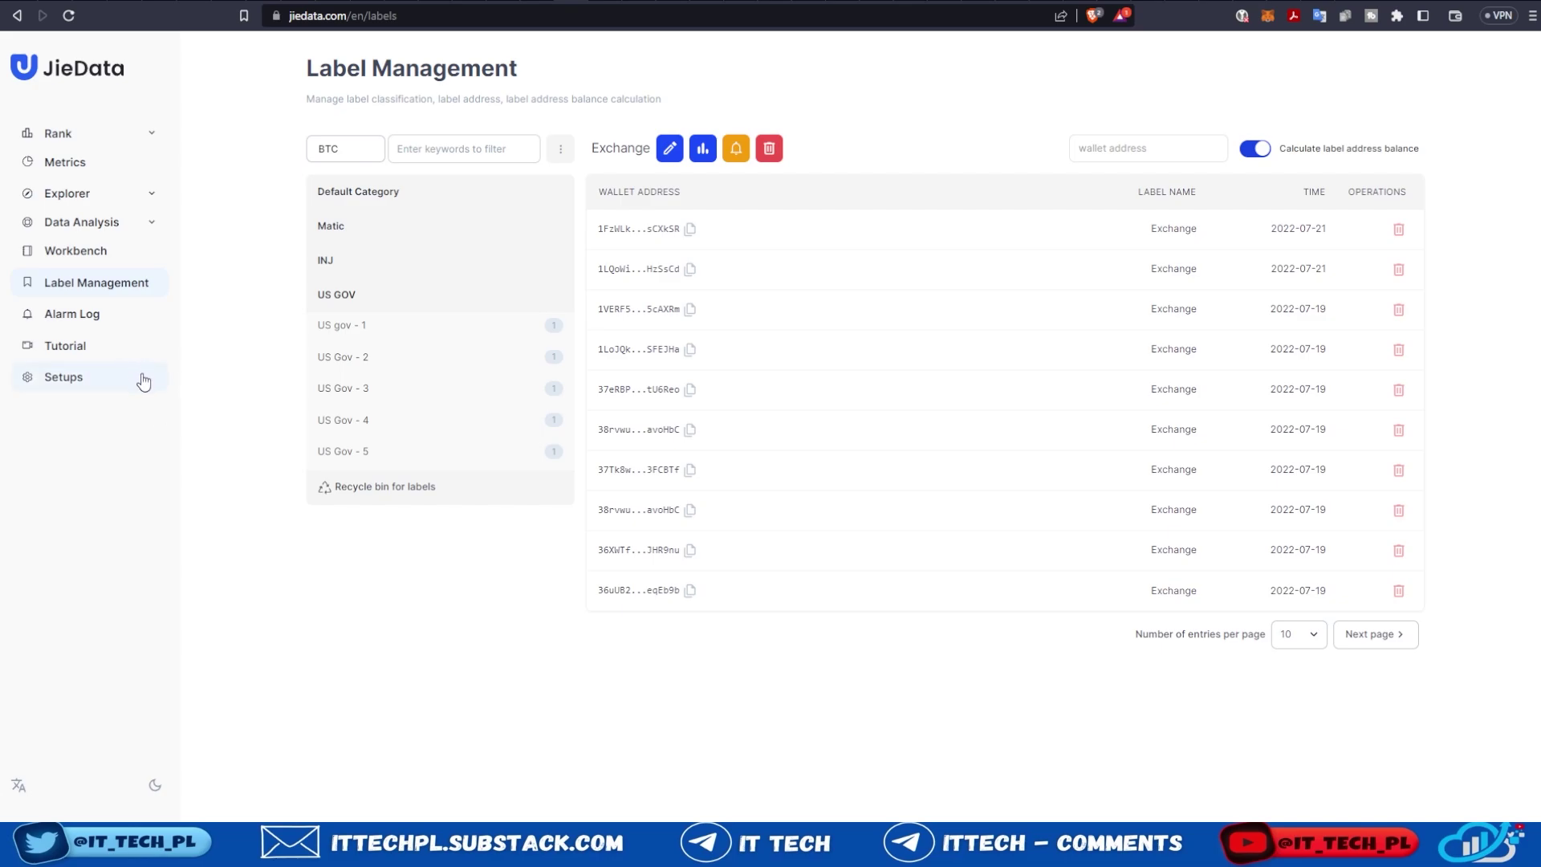
# Review the Telegram alert delivery settings under Setups, then return to Label Management
pyautogui.click(71, 388)
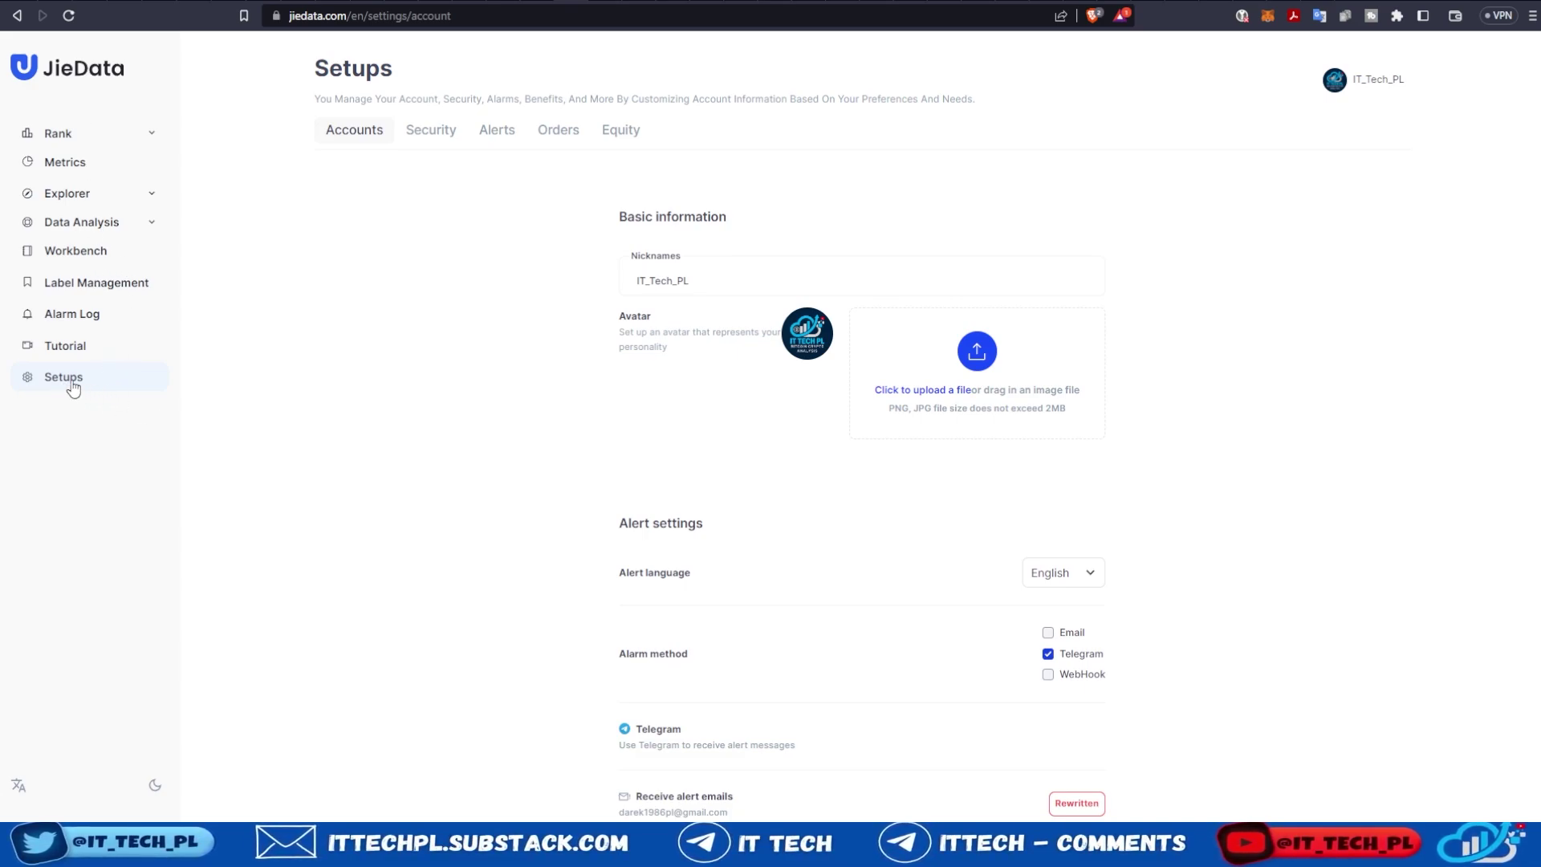
pyautogui.scroll(-1, 1211, 491)
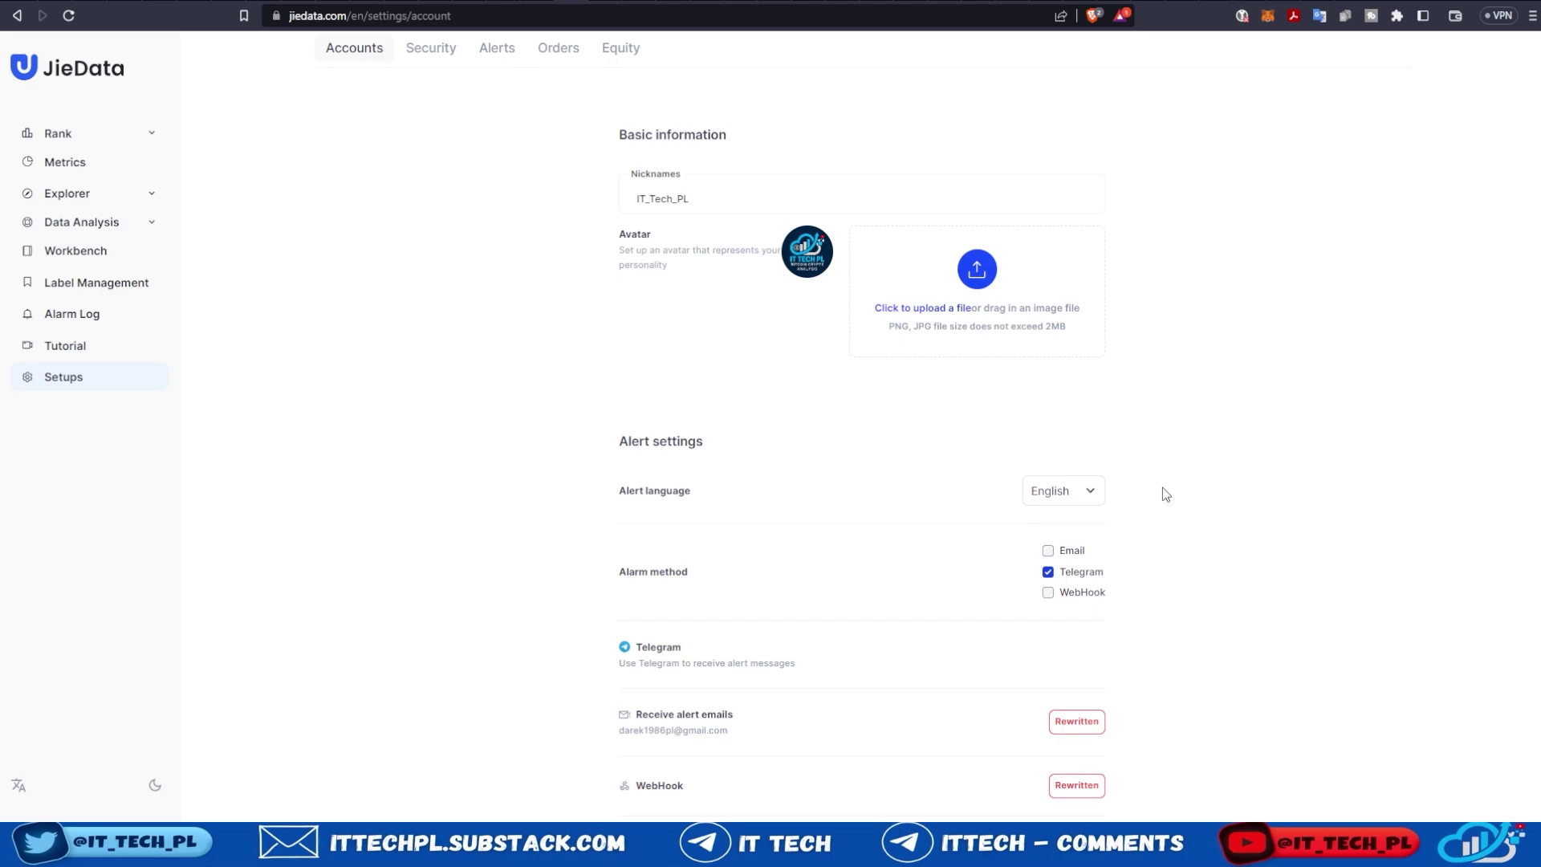
pyautogui.scroll(-1, 1099, 508)
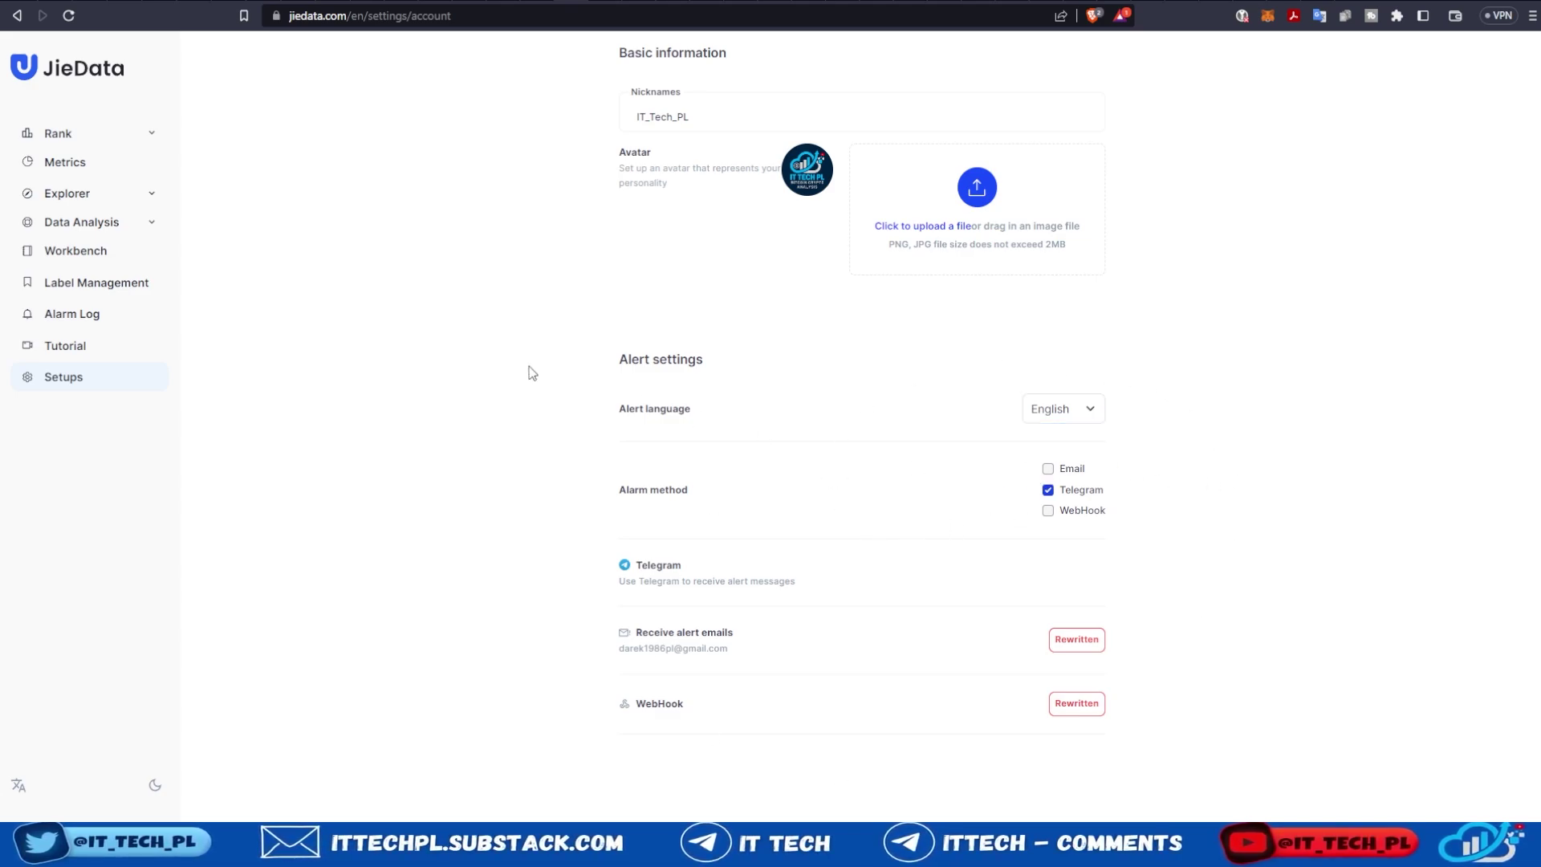
pyautogui.click(79, 285)
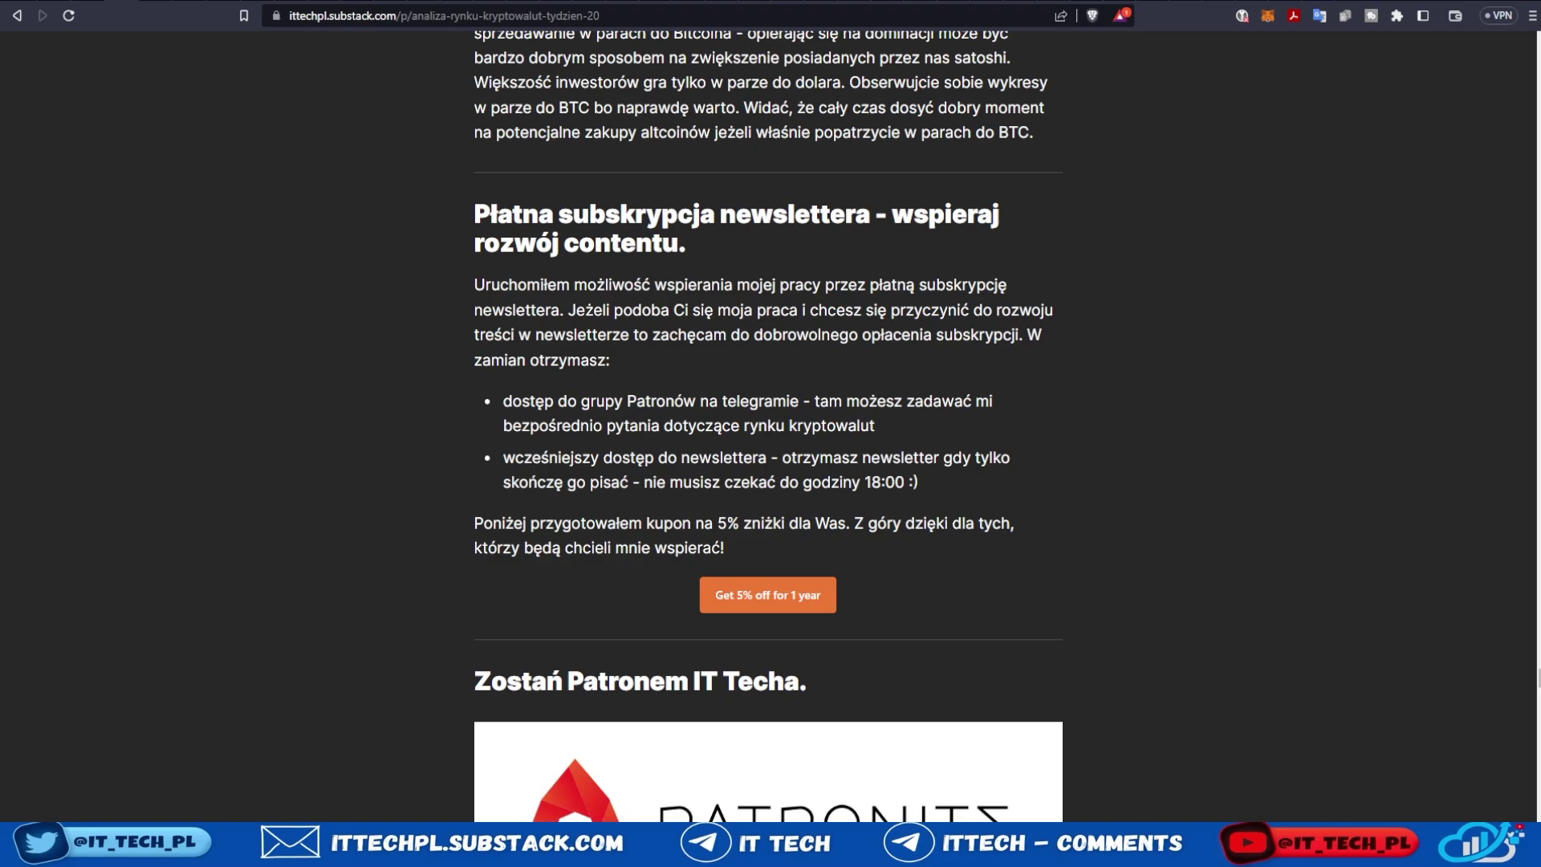
# Reload the article, then go to the 'Analiza on-chain by IT Tech' About page and scroll down
pyautogui.press('F5')
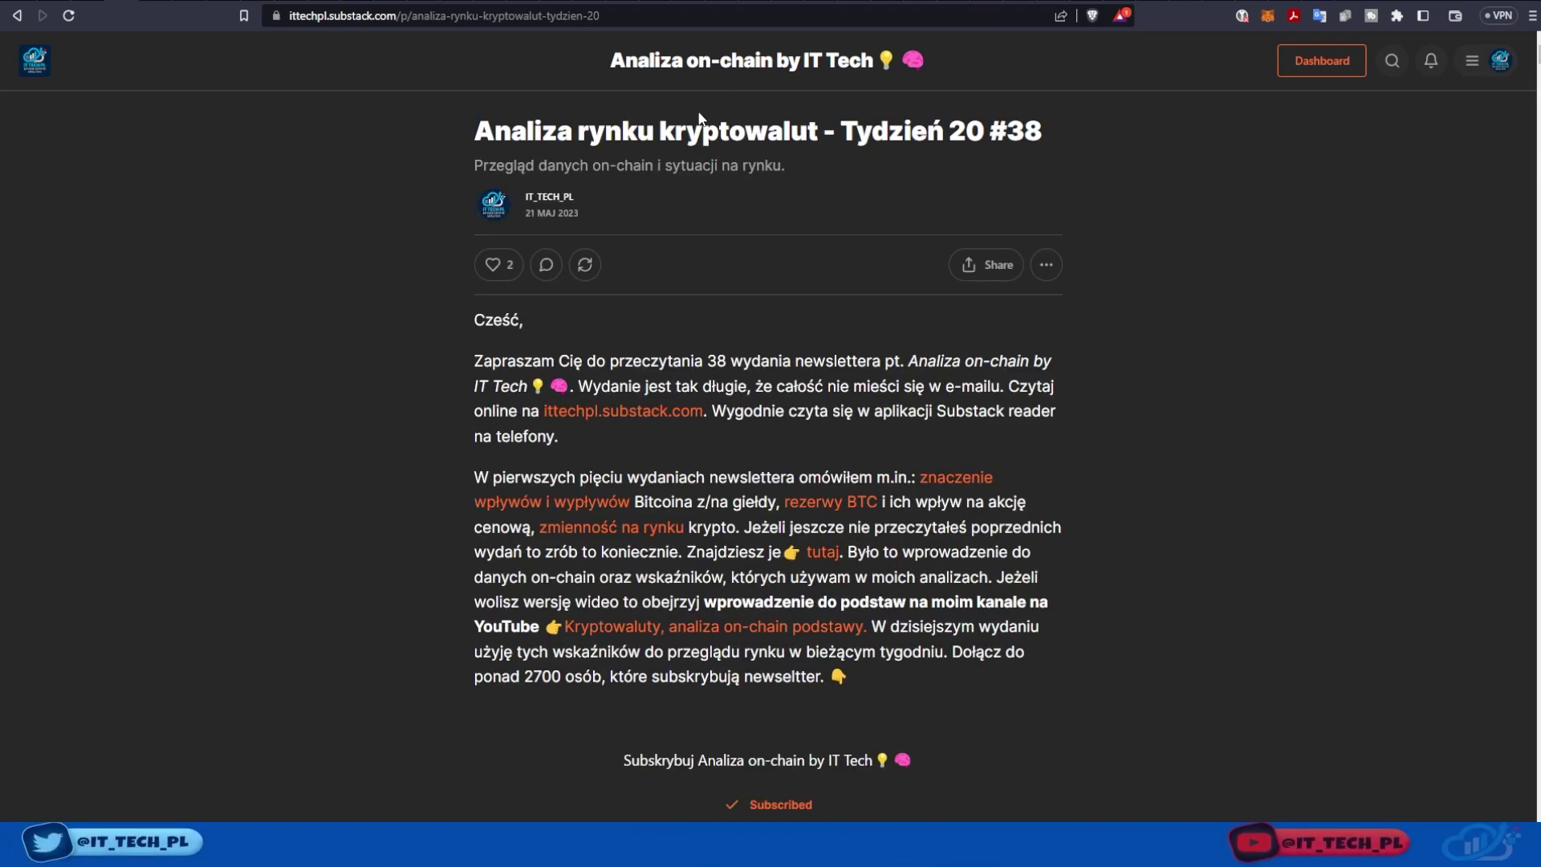
pyautogui.click(766, 63)
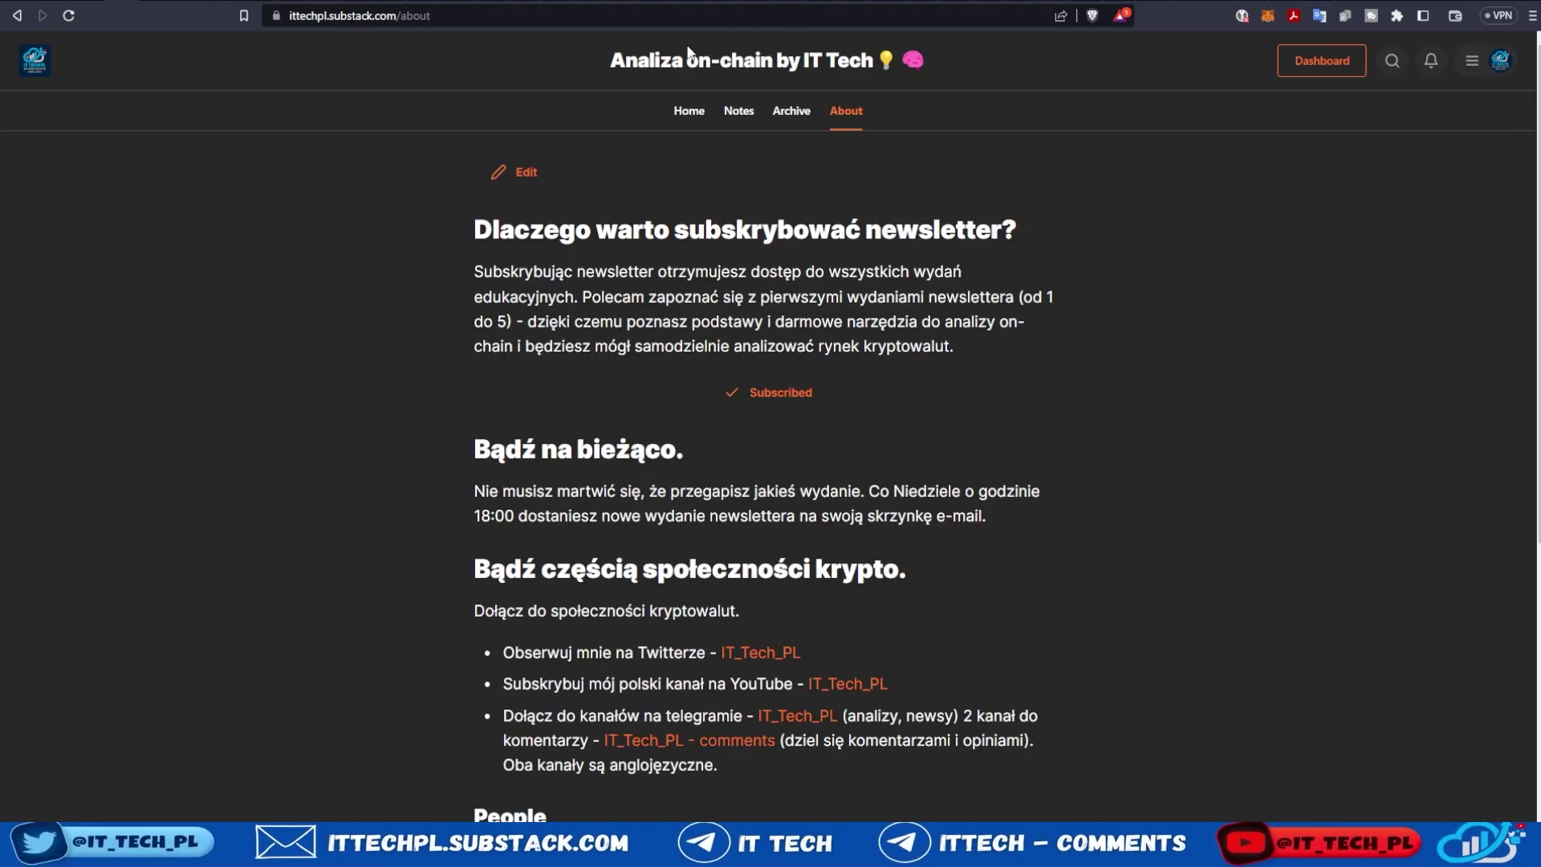
pyautogui.click(695, 64)
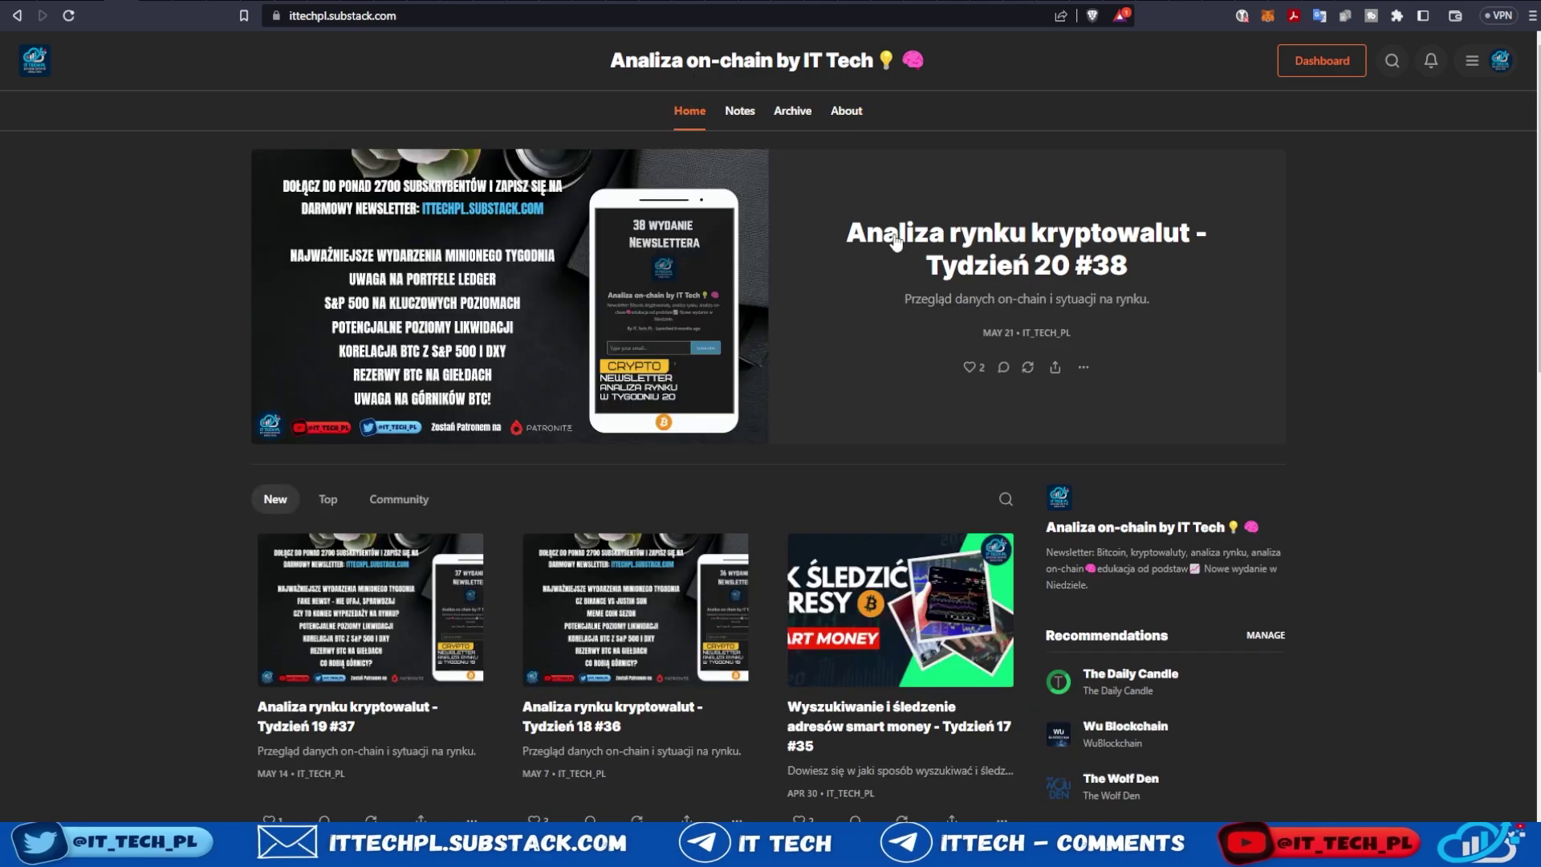
pyautogui.click(846, 111)
pyautogui.scroll(-2, 888, 276)
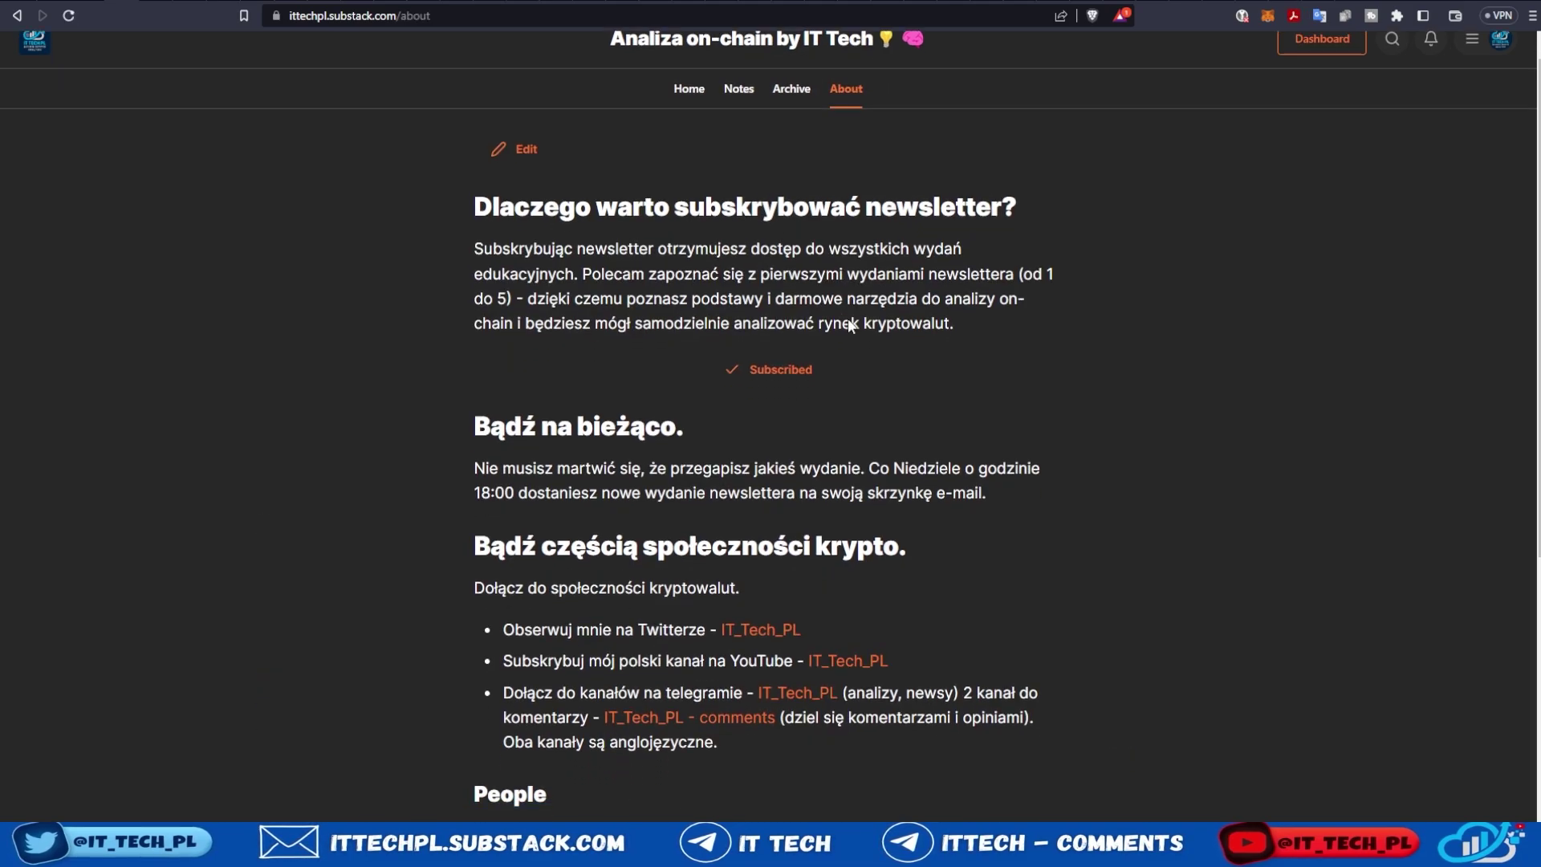